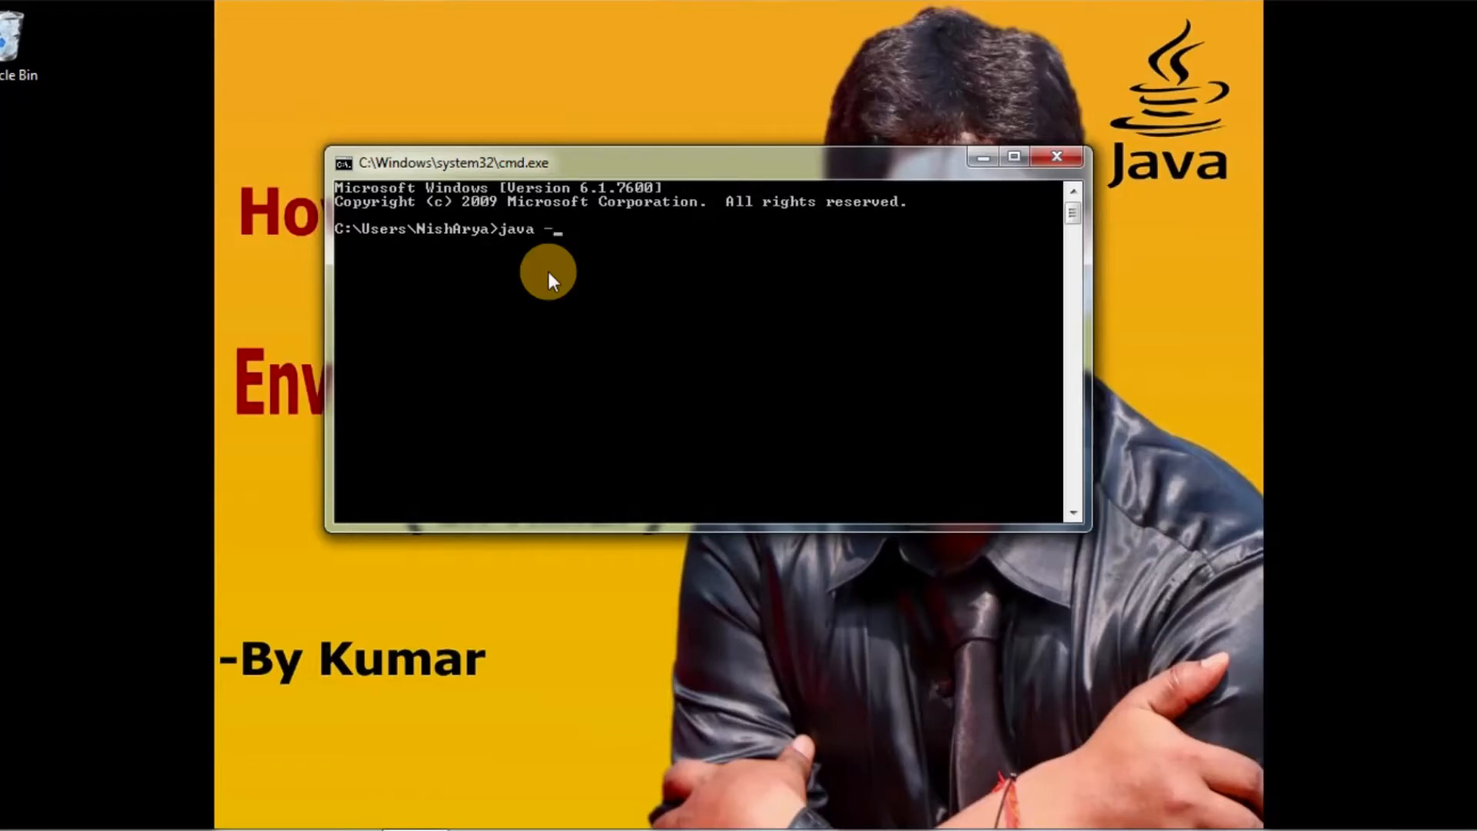
Check for Java by running java -version and javac -version, and close the command prompt.
type("rsion")
key("Return")
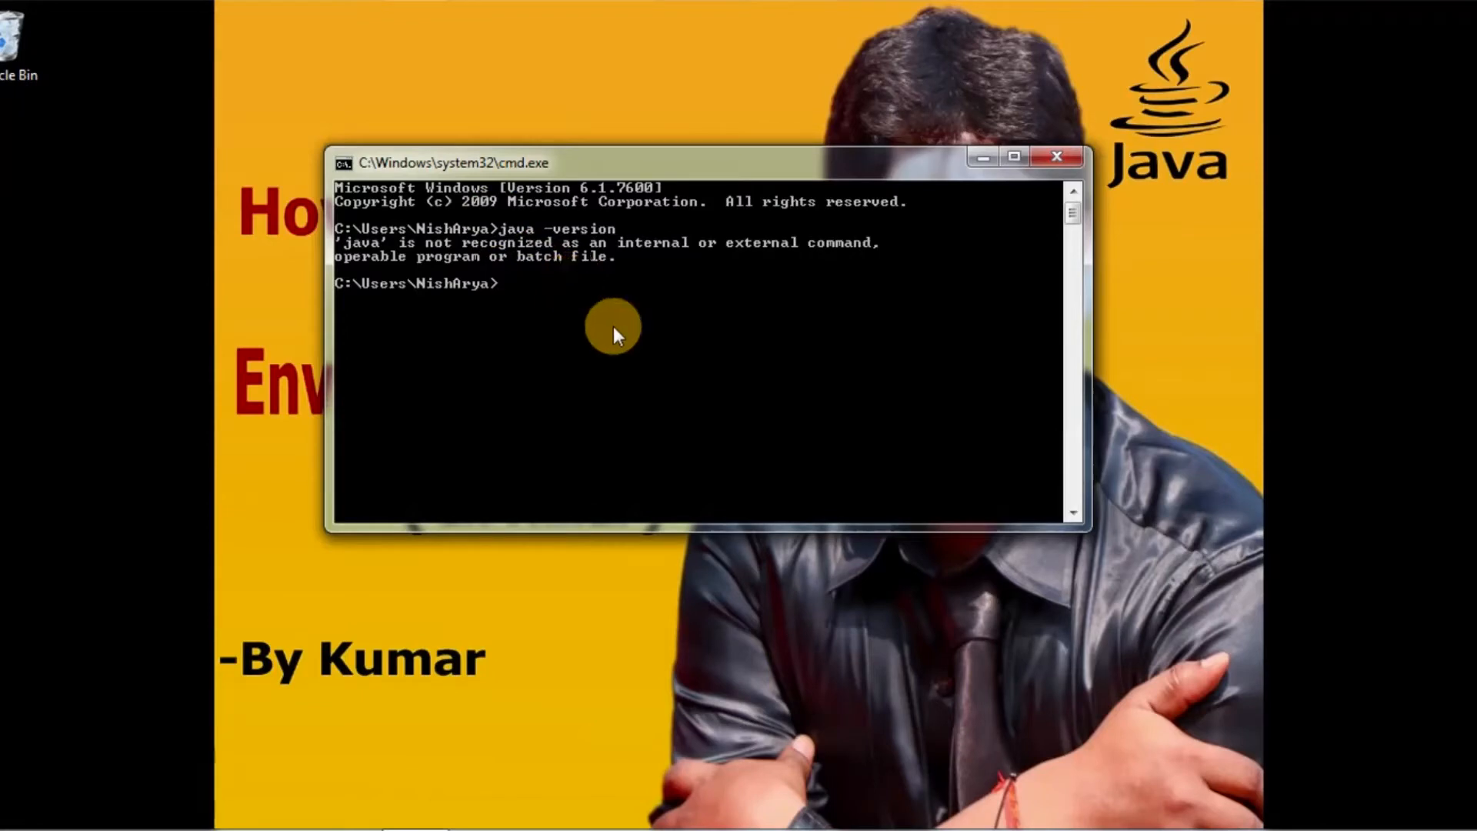
type("javac")
type("-version")
key("Return")
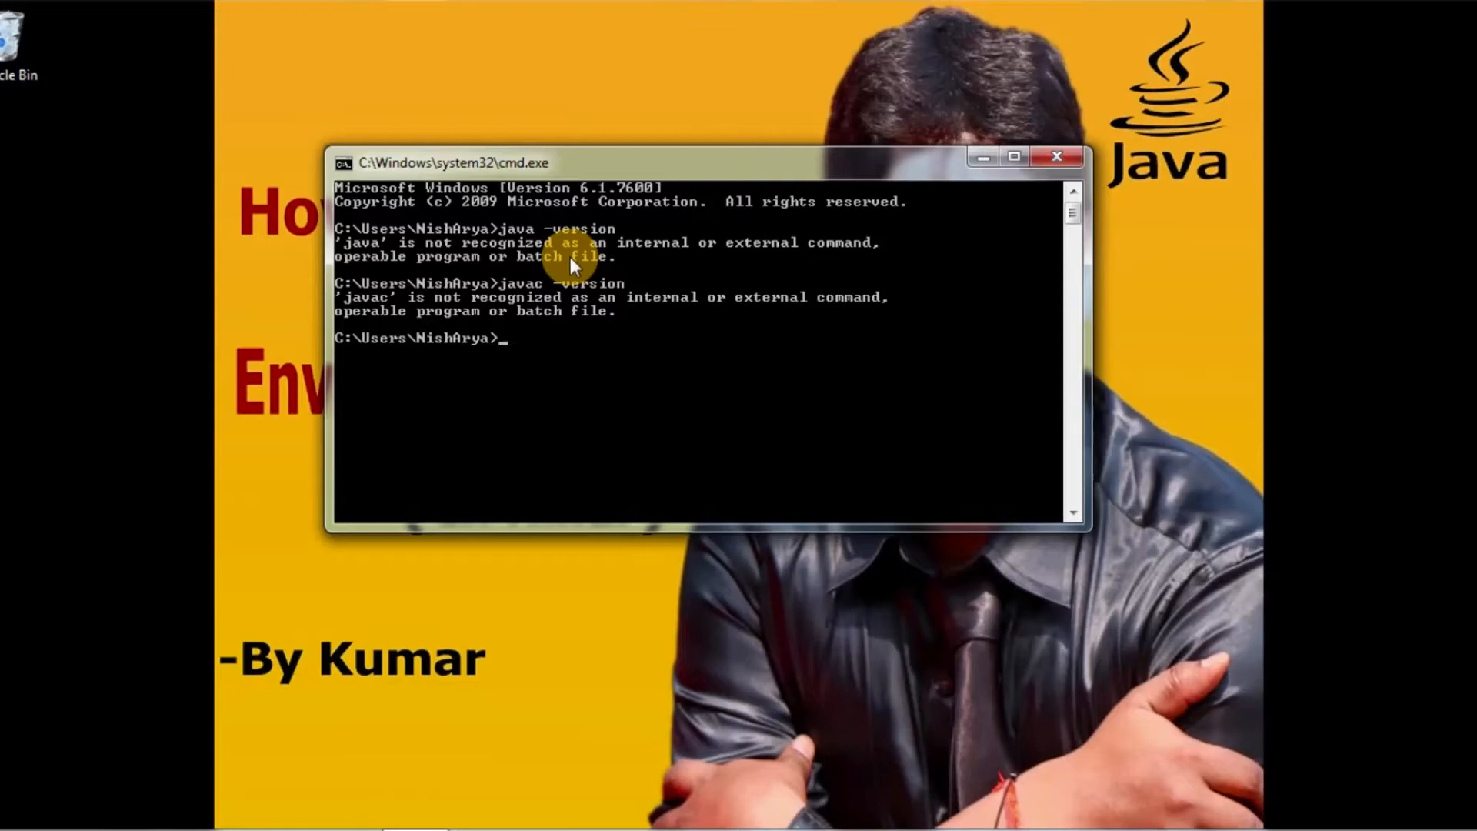
left_click(1055, 157)
Browse Local Disk (C:) in Windows Explorer and inspect the Program Files (x86) folder for a Java installation.
left_click(9, 829)
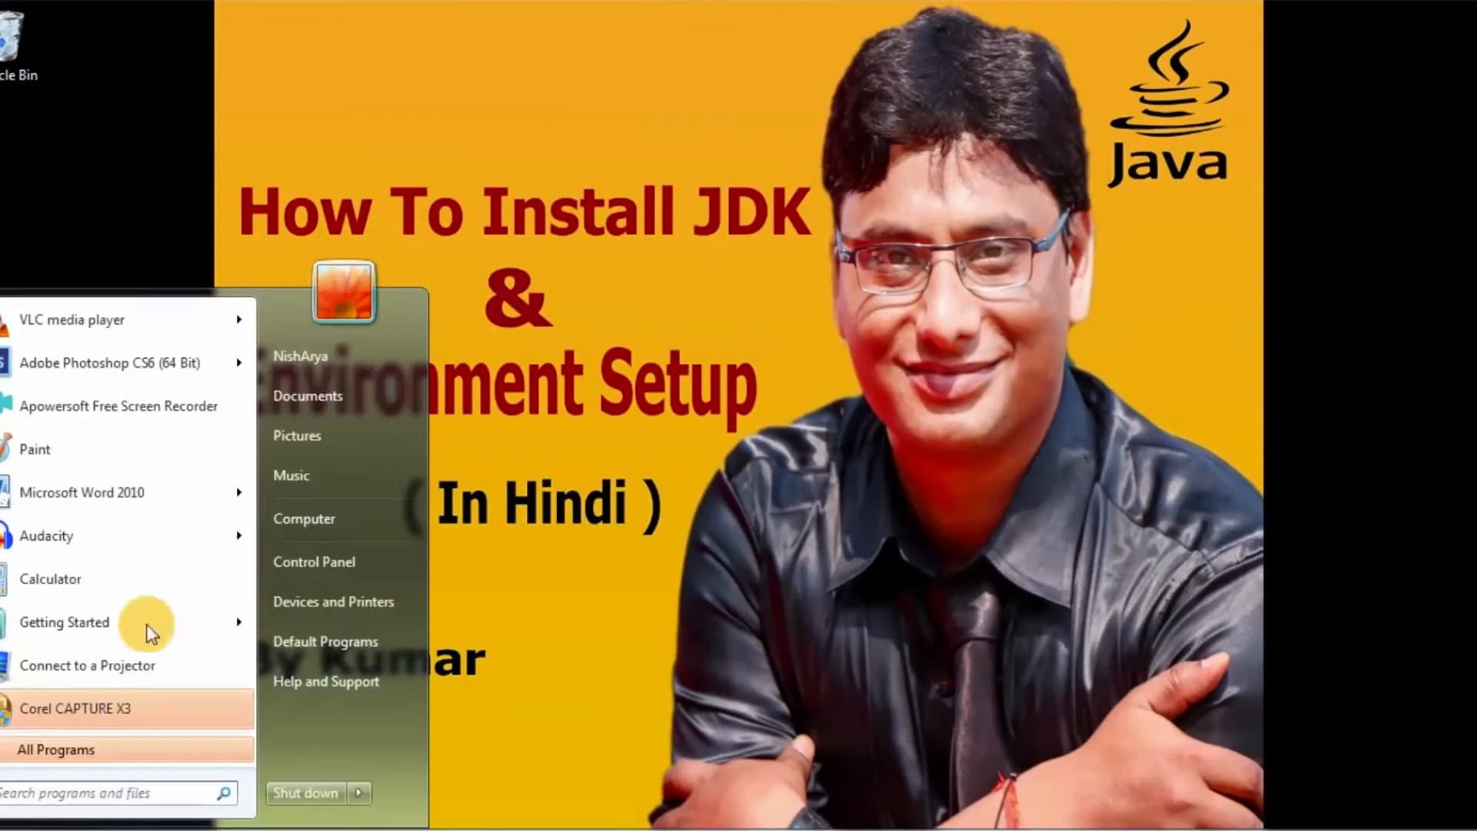
left_click(331, 514)
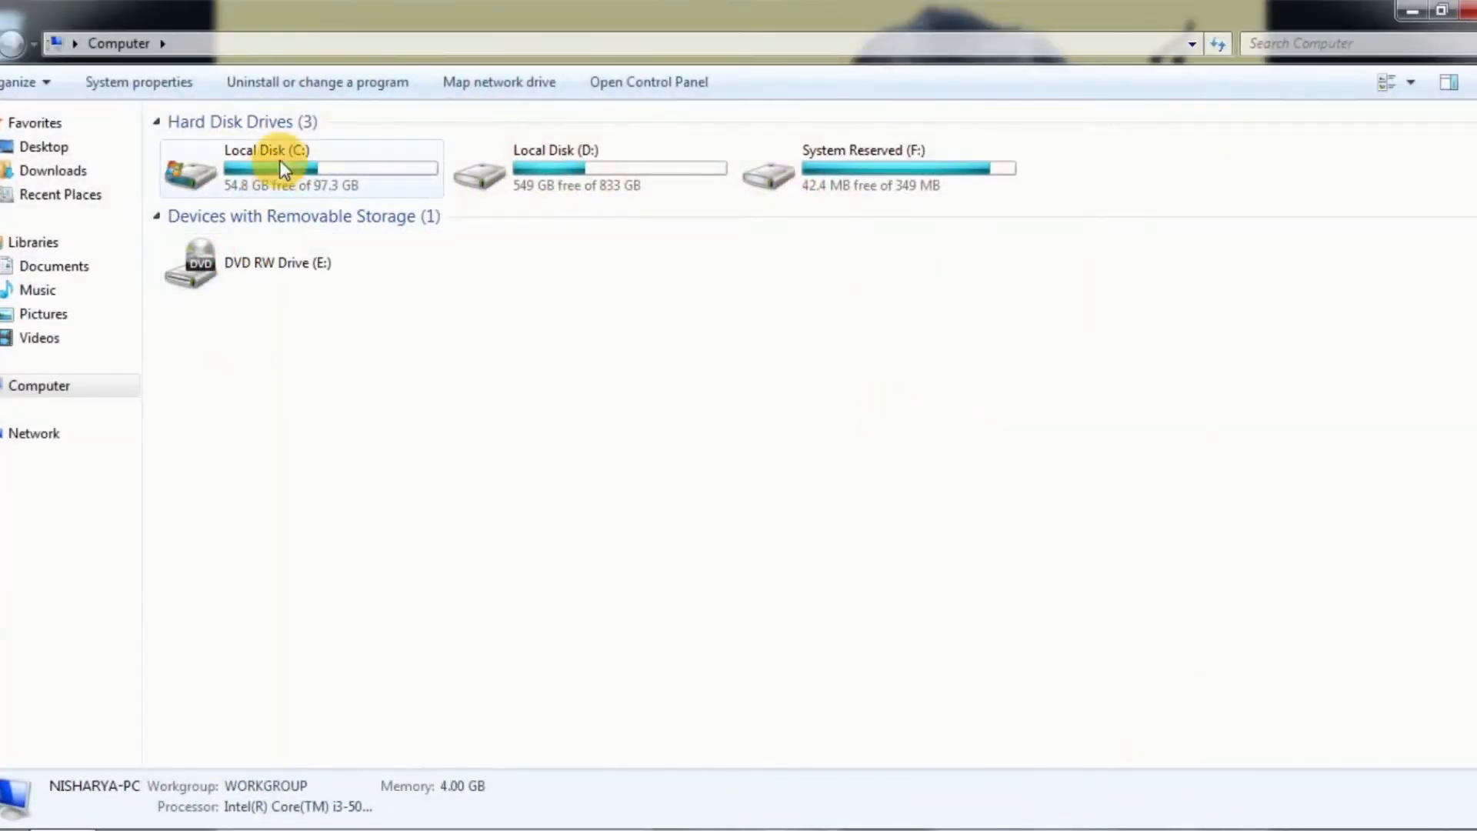
double_click(292, 170)
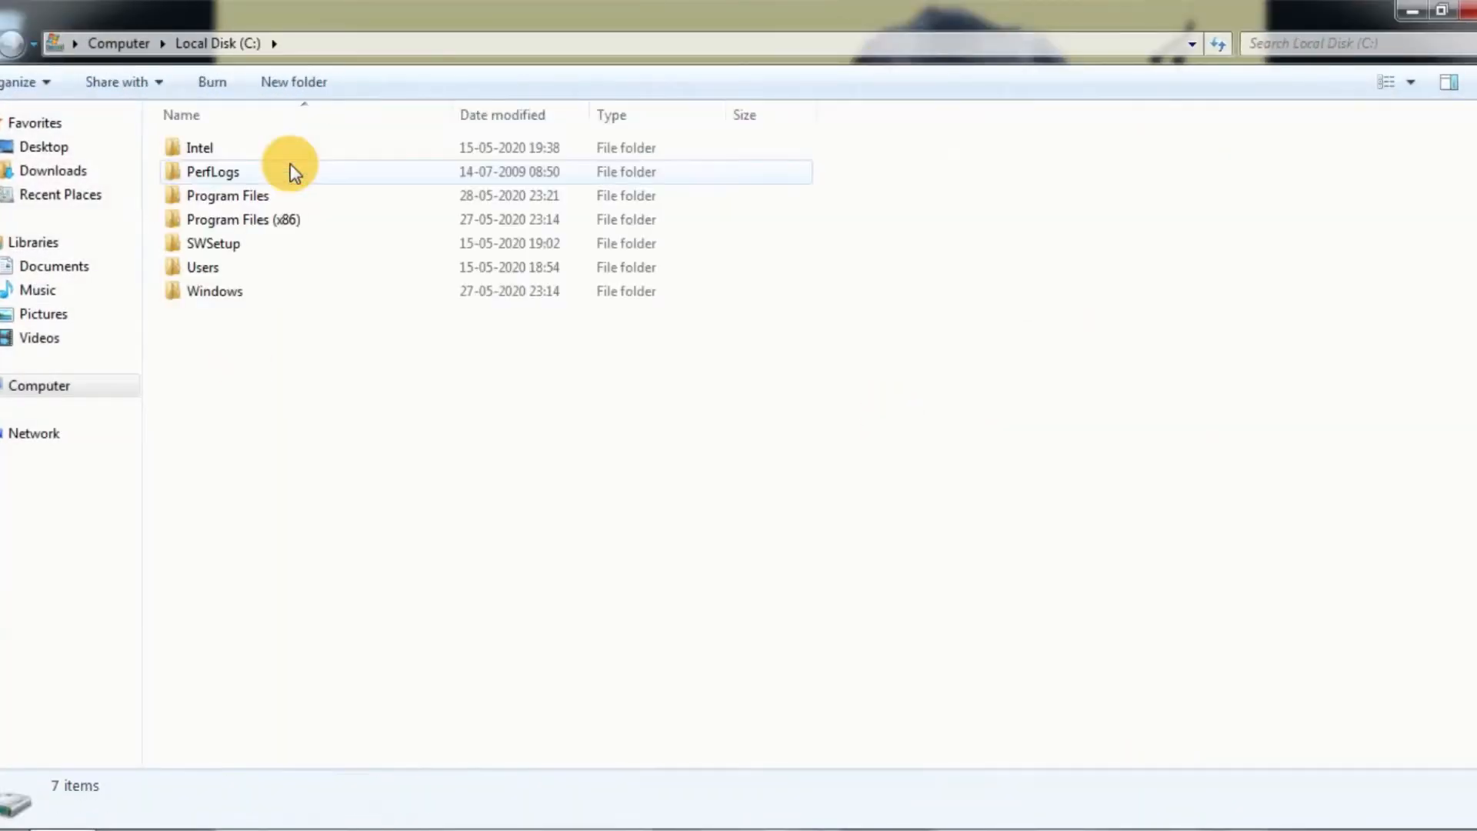
left_click(252, 195)
left_click(264, 221)
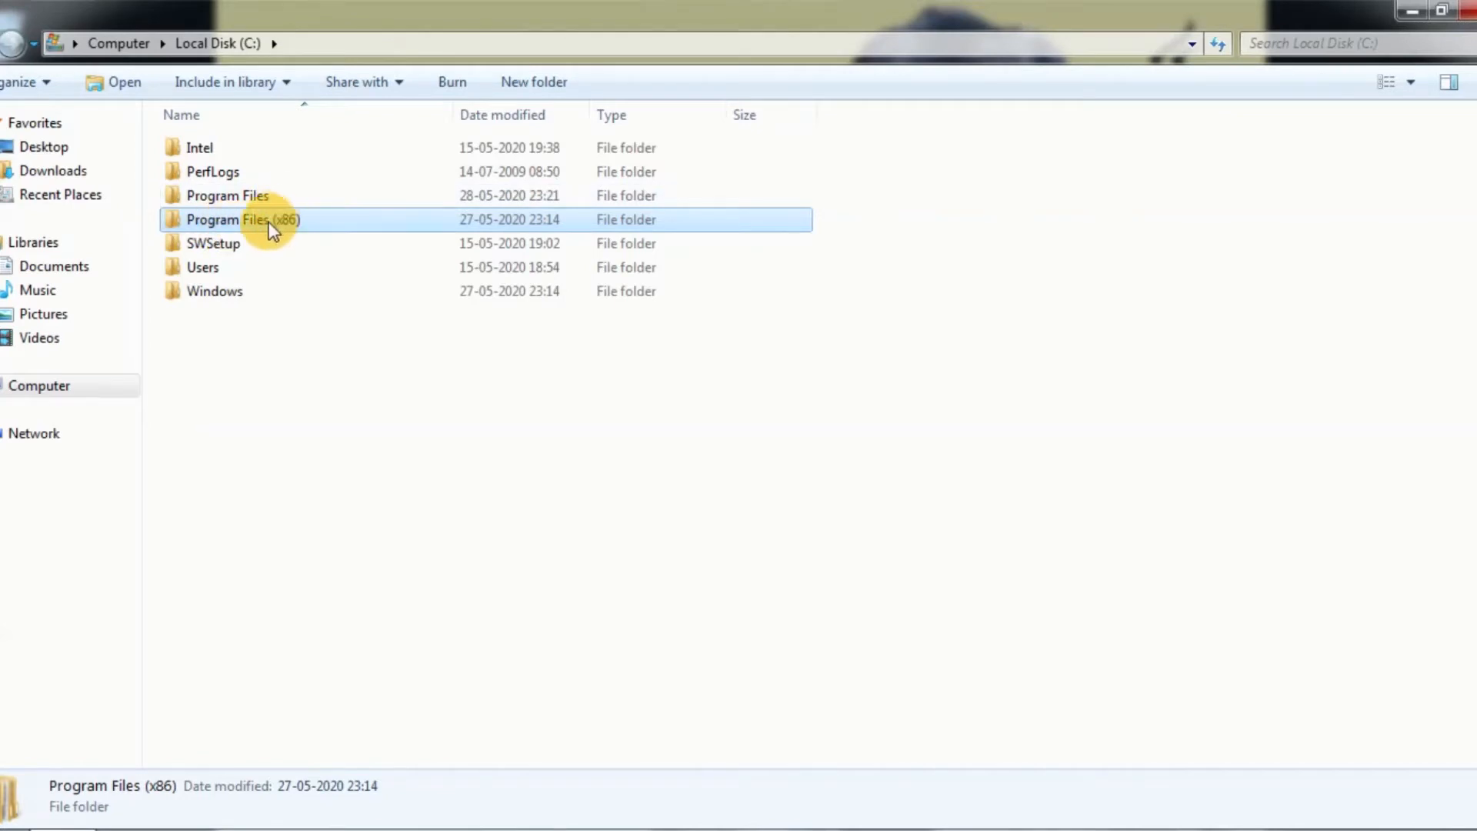
mouse_move(303, 228)
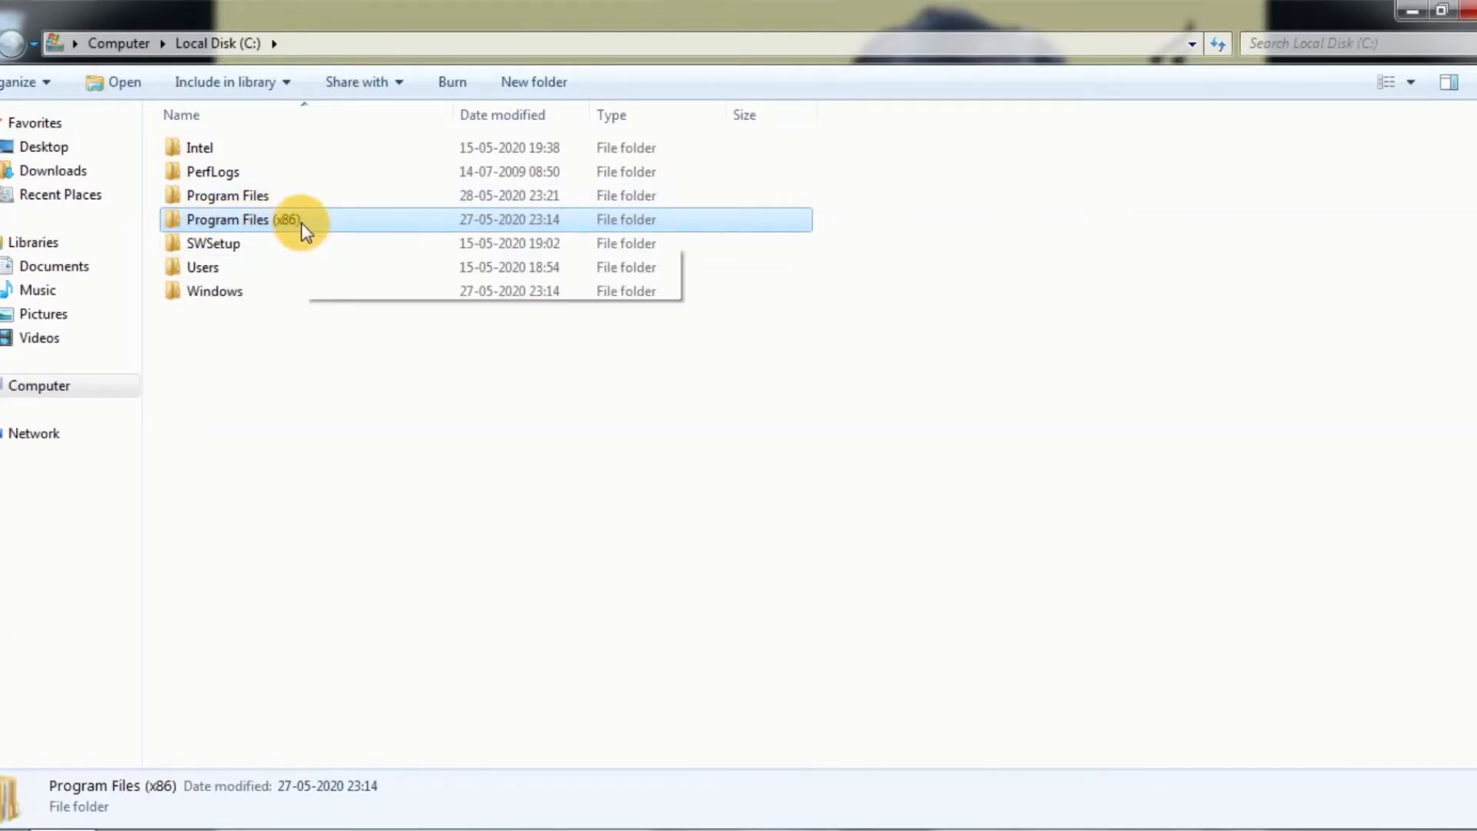
double_click(262, 220)
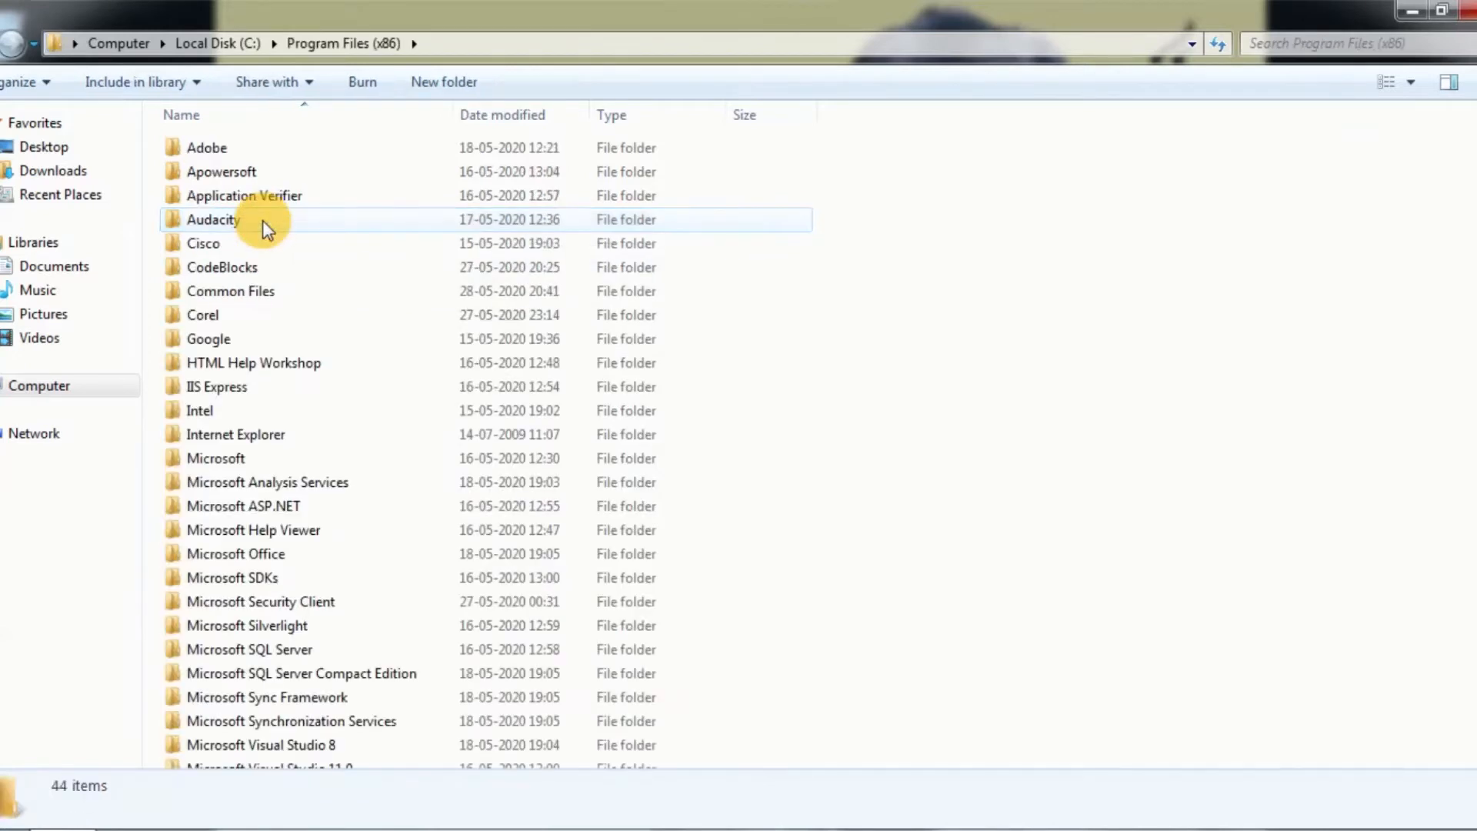
Go back to Local Disk (C:) and inspect the Program Files folder for a Java installation.
left_click(240, 43)
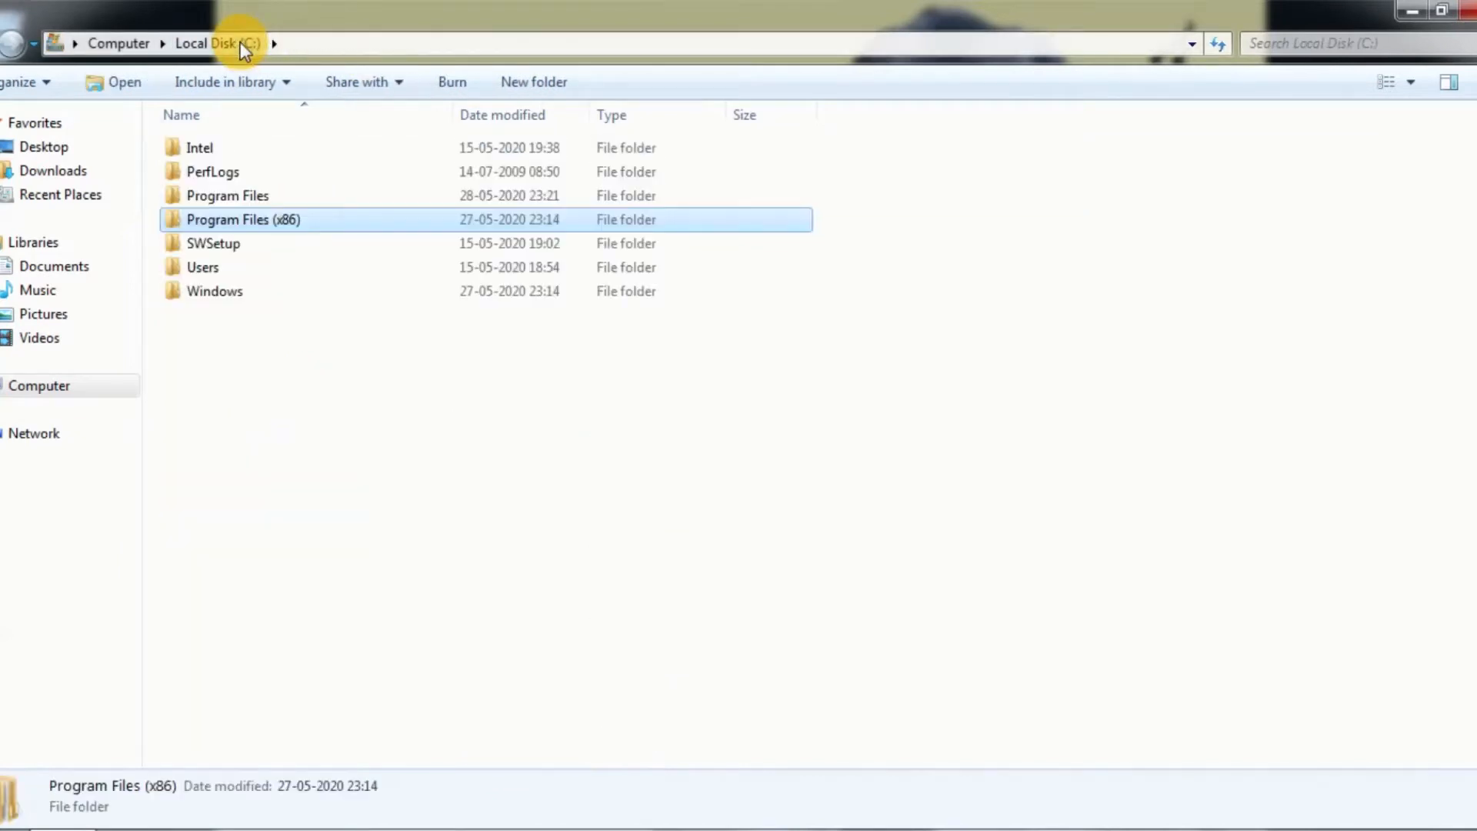
left_click(255, 195)
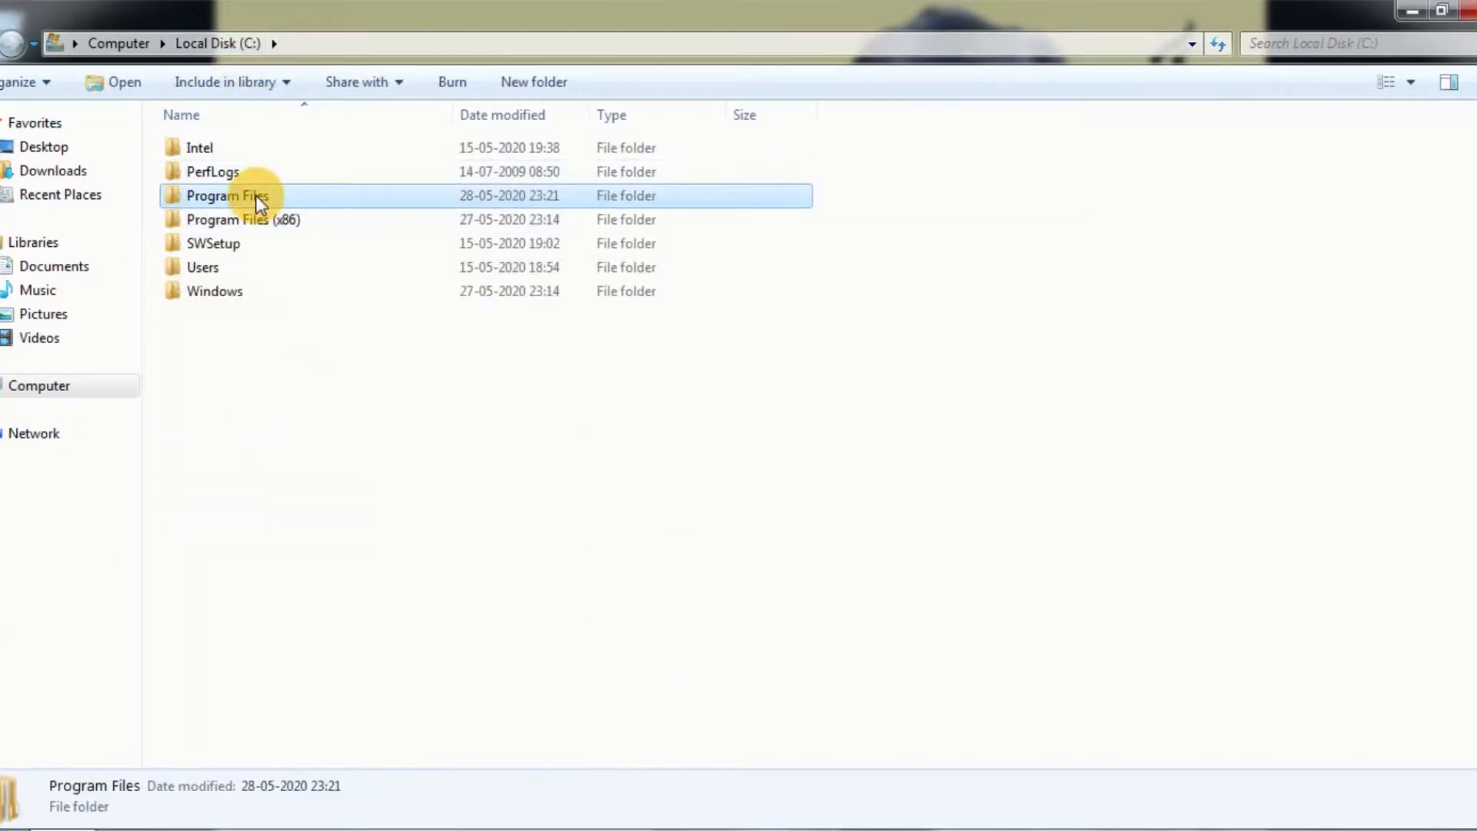
double_click(256, 196)
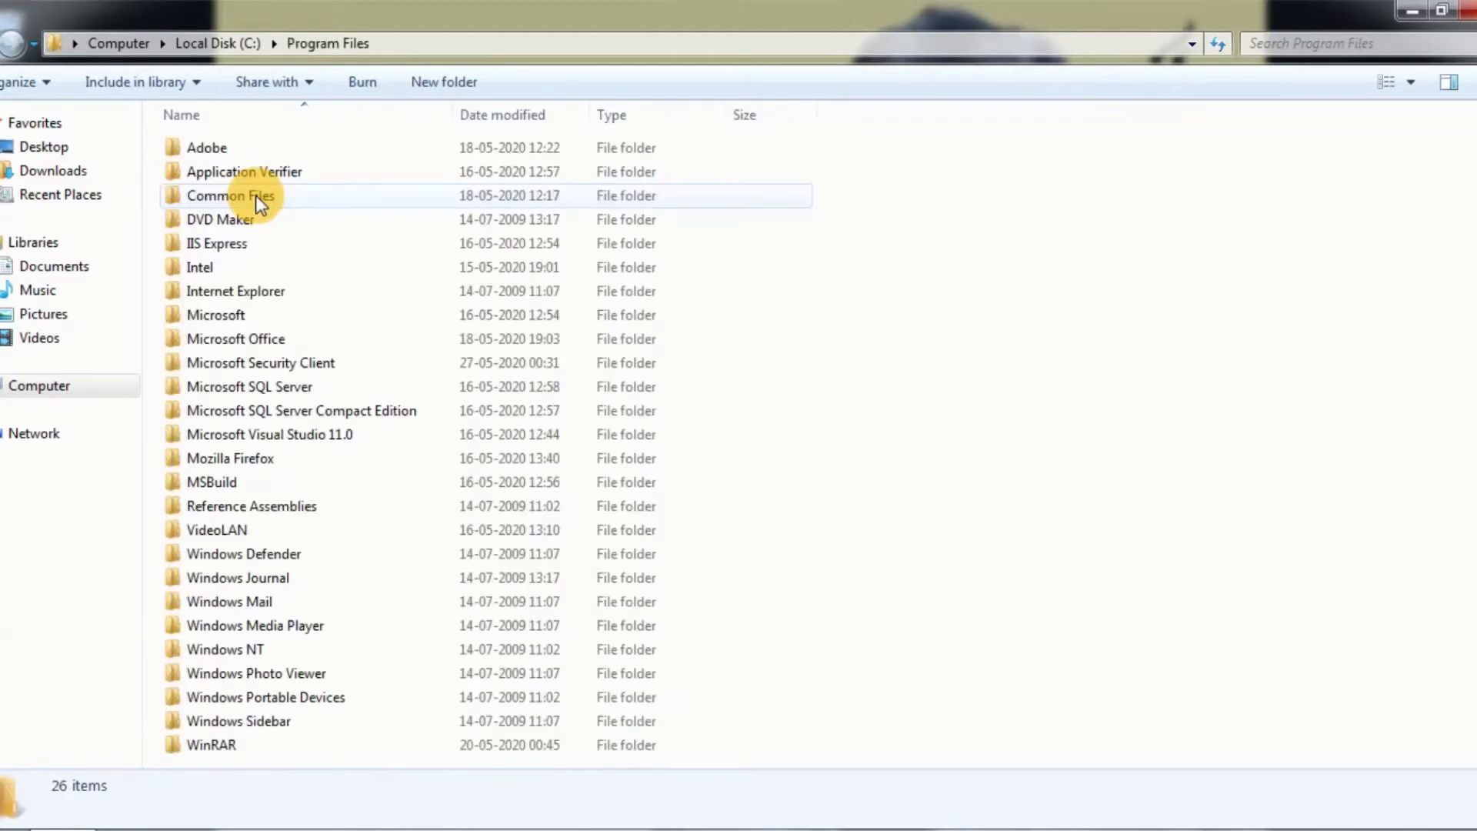
left_click(249, 43)
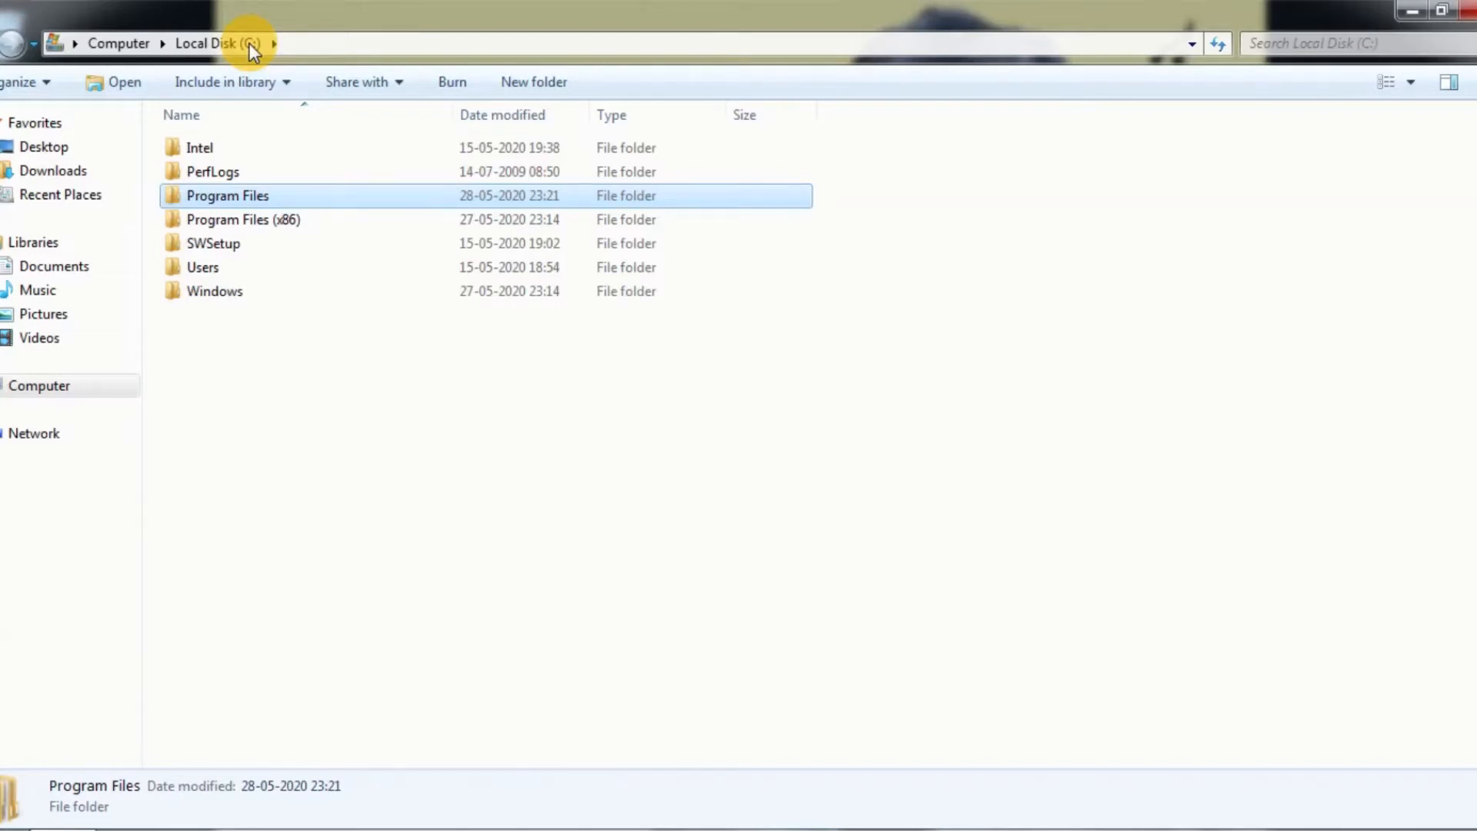
left_click(119, 45)
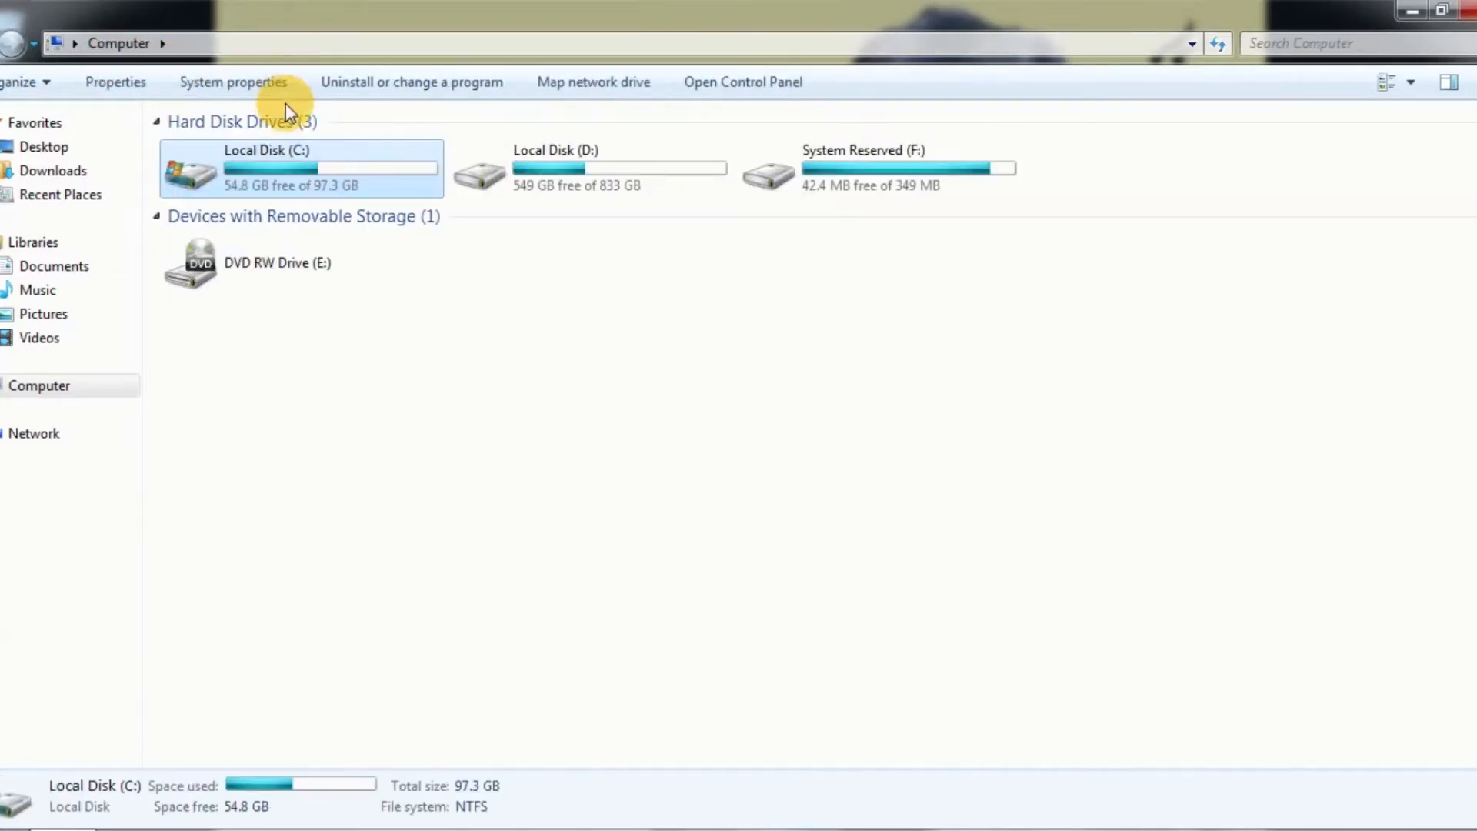
double_click(274, 169)
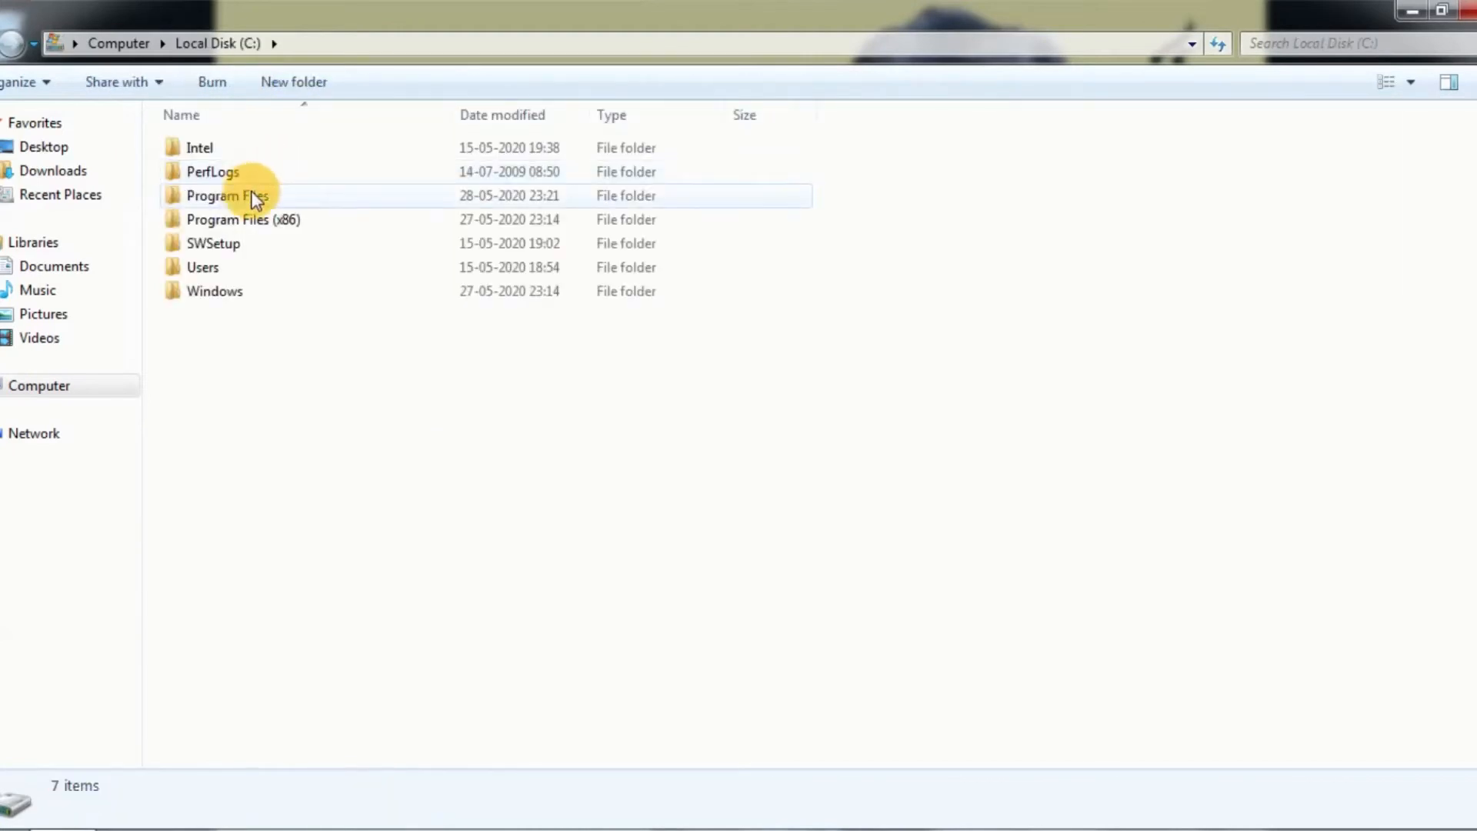
left_click(247, 194)
double_click(247, 192)
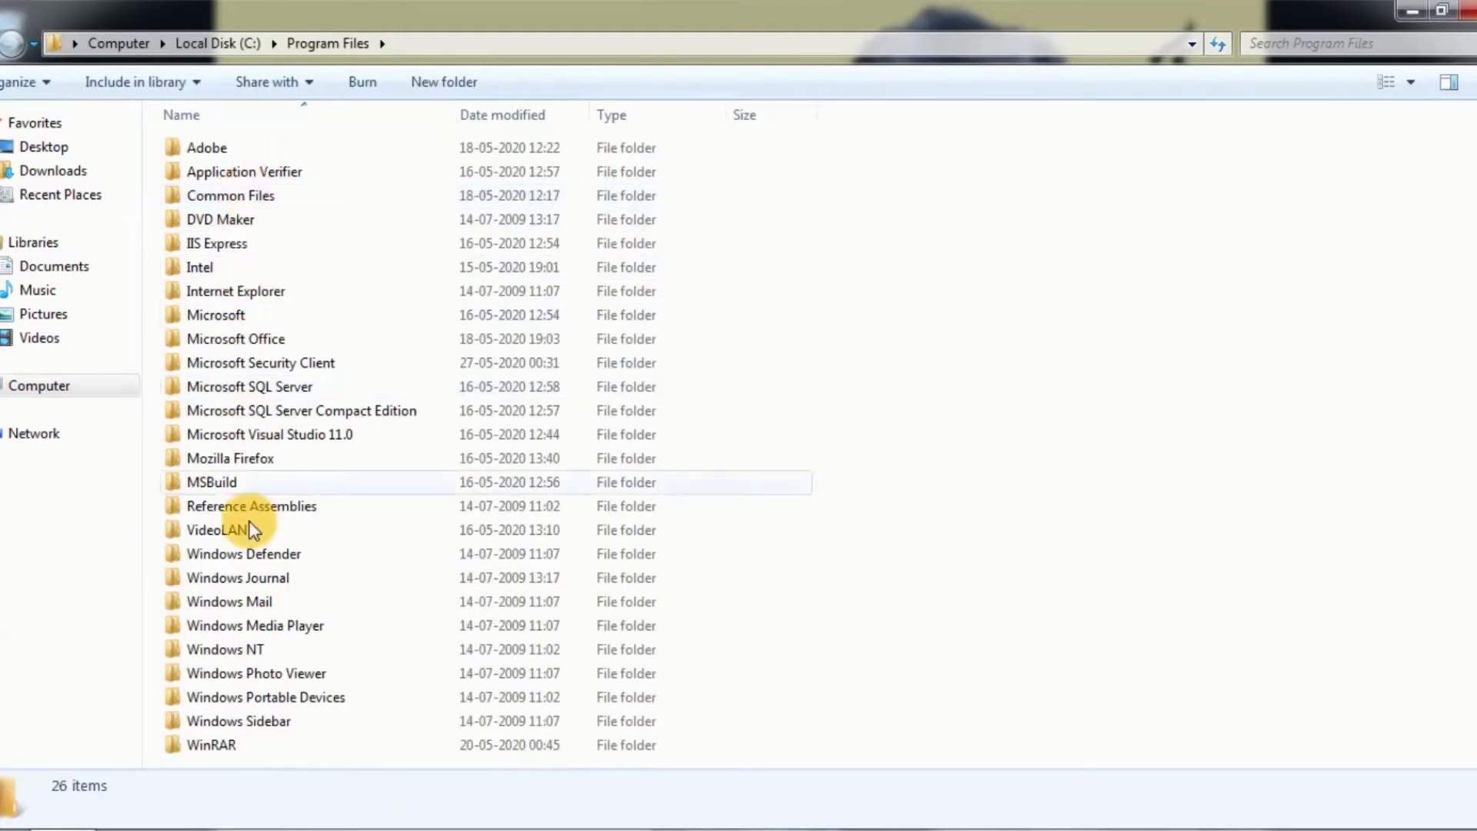
left_click(284, 291)
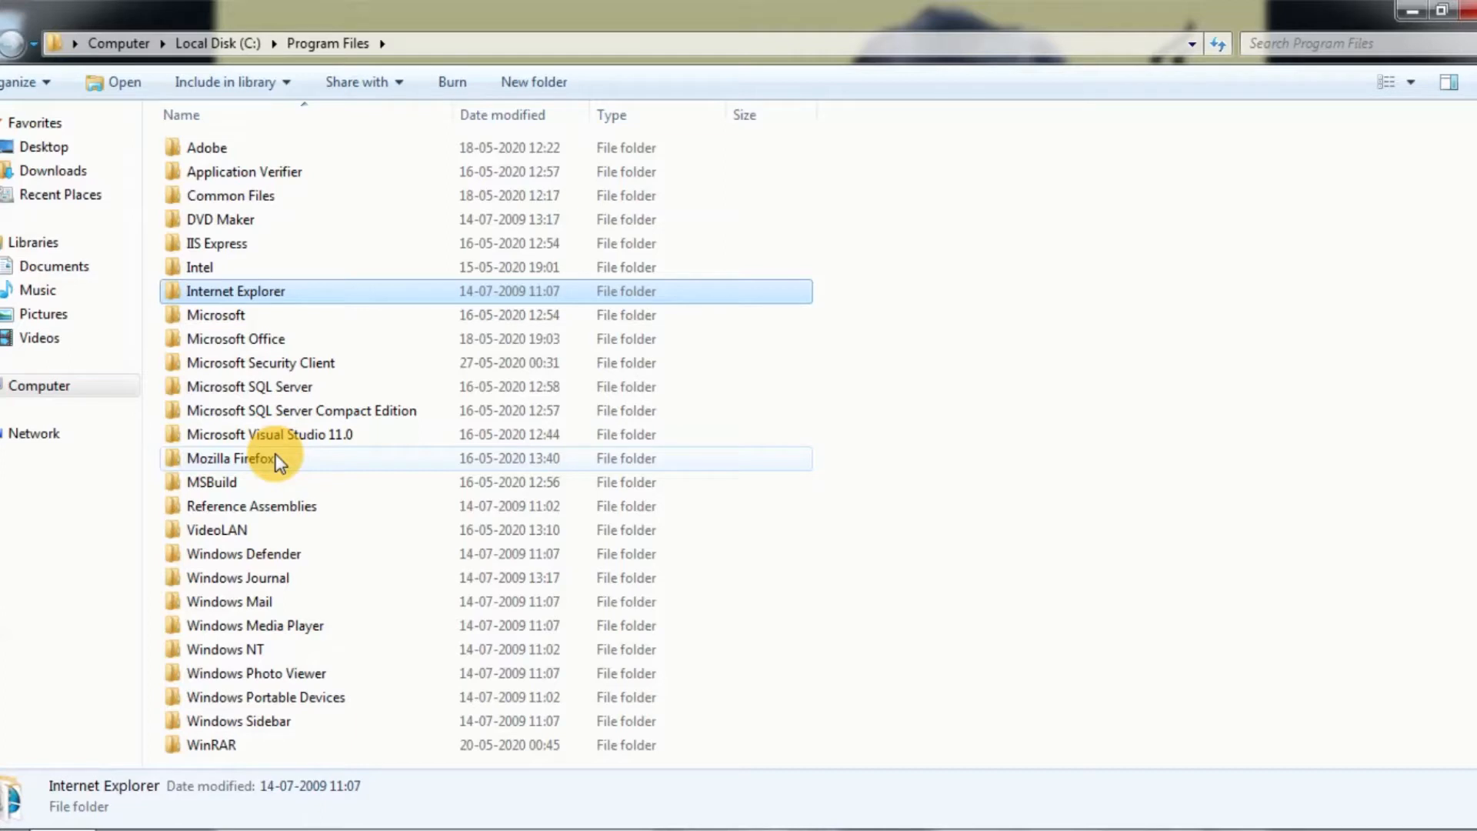
Switch to Google Chrome and search Google for "jdk download".
left_click(143, 830)
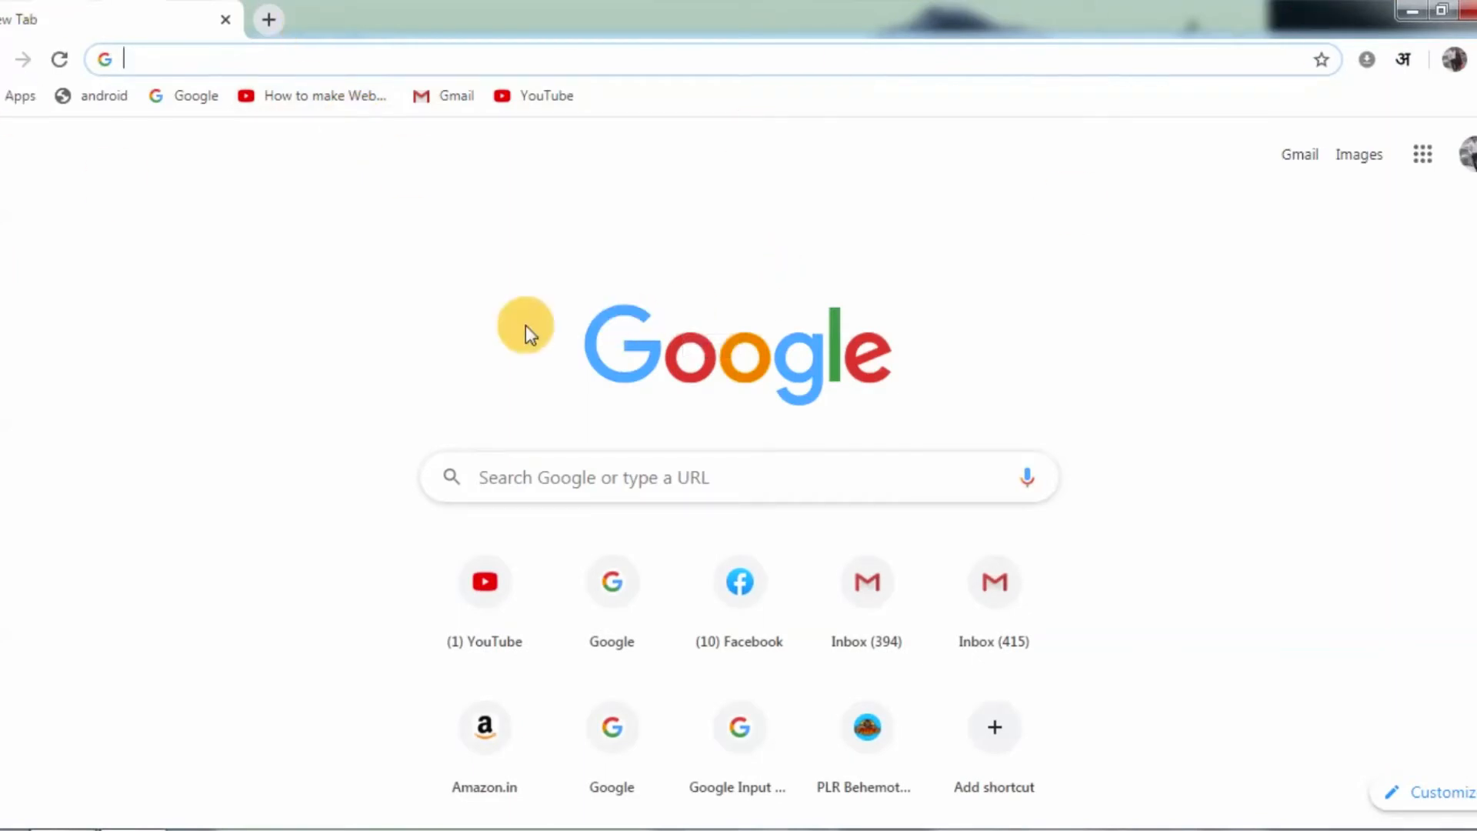
left_click(627, 482)
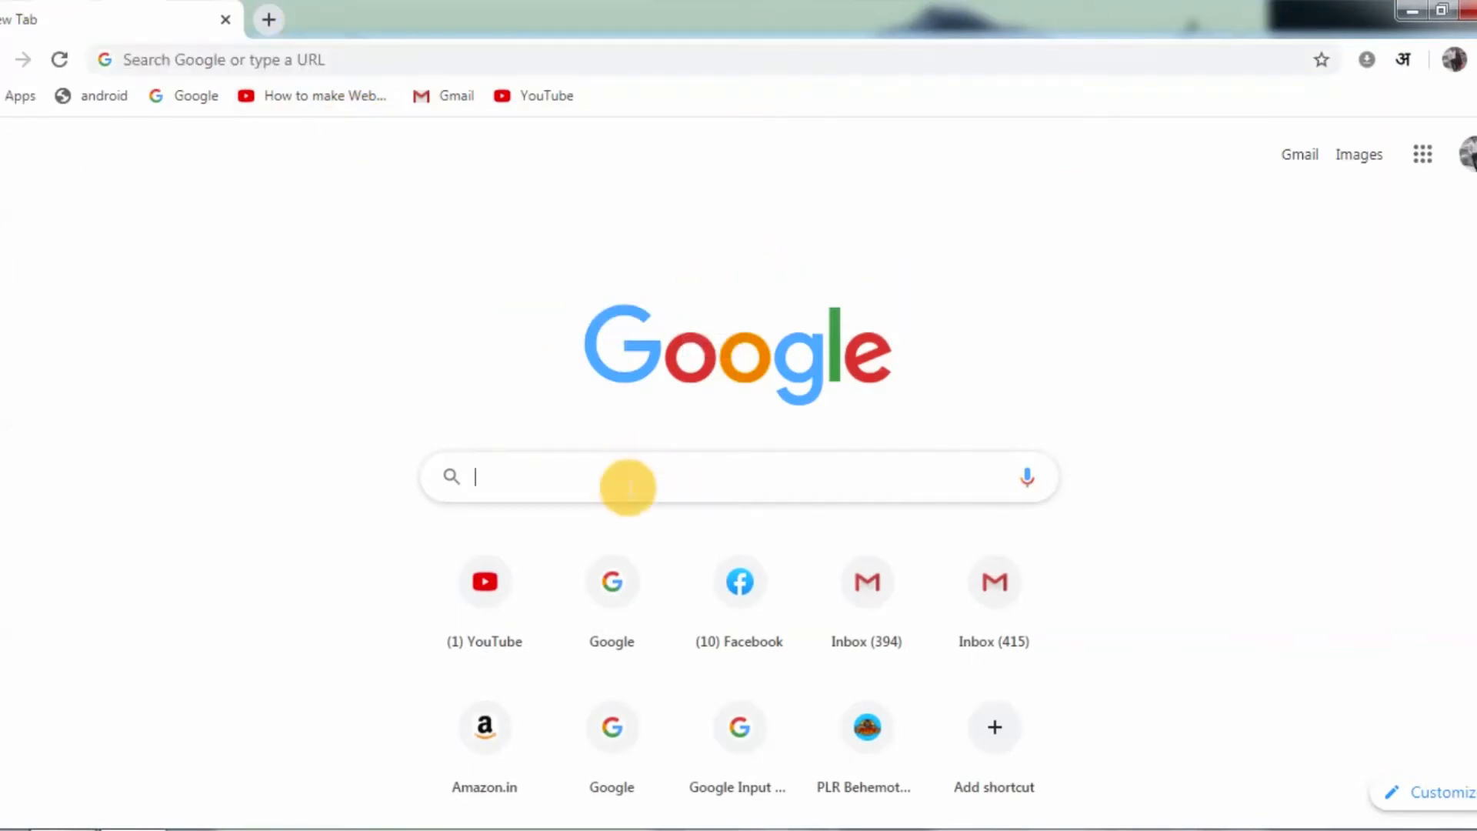
type("jdk")
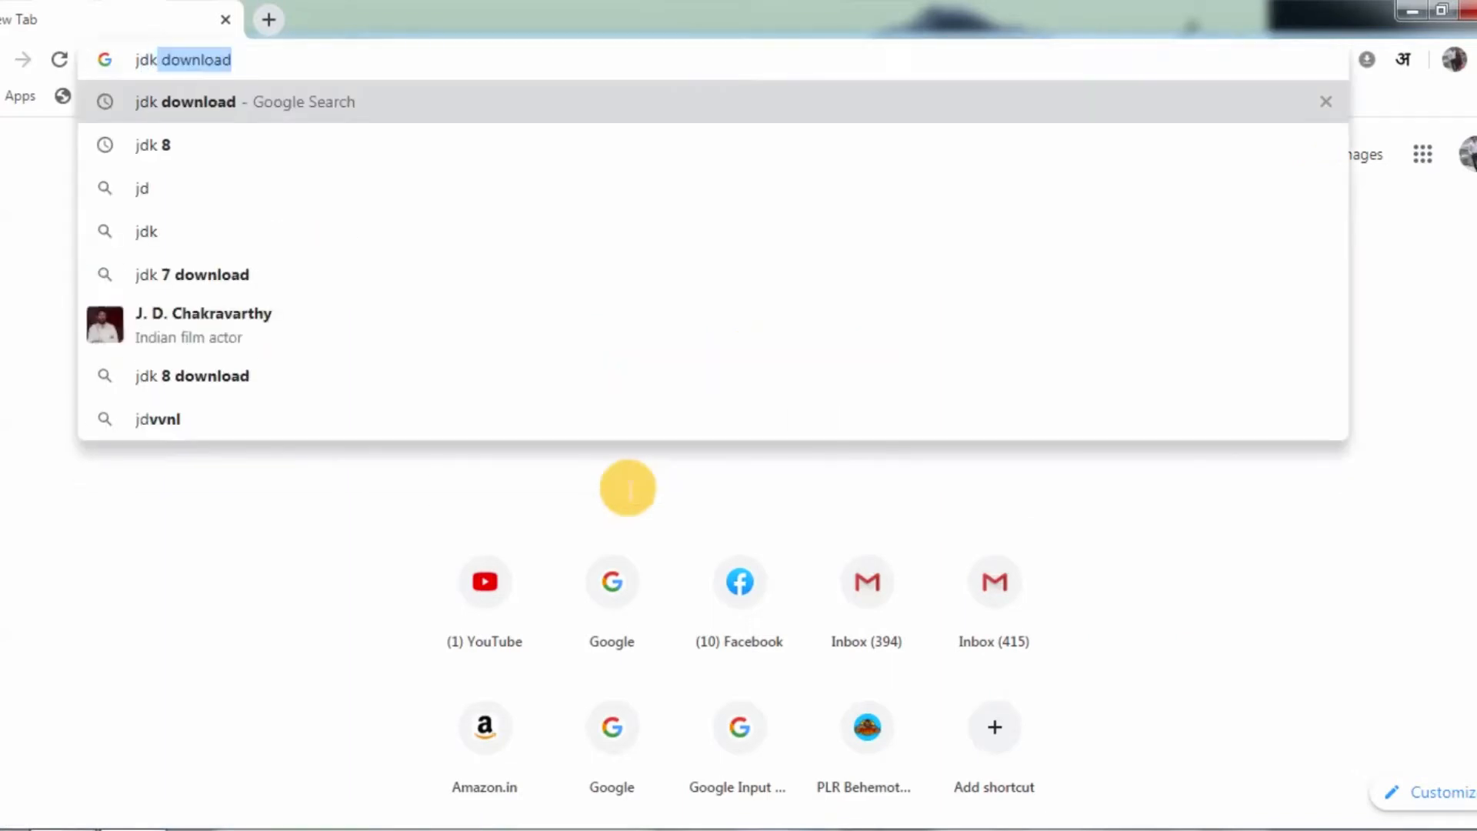
key("Return")
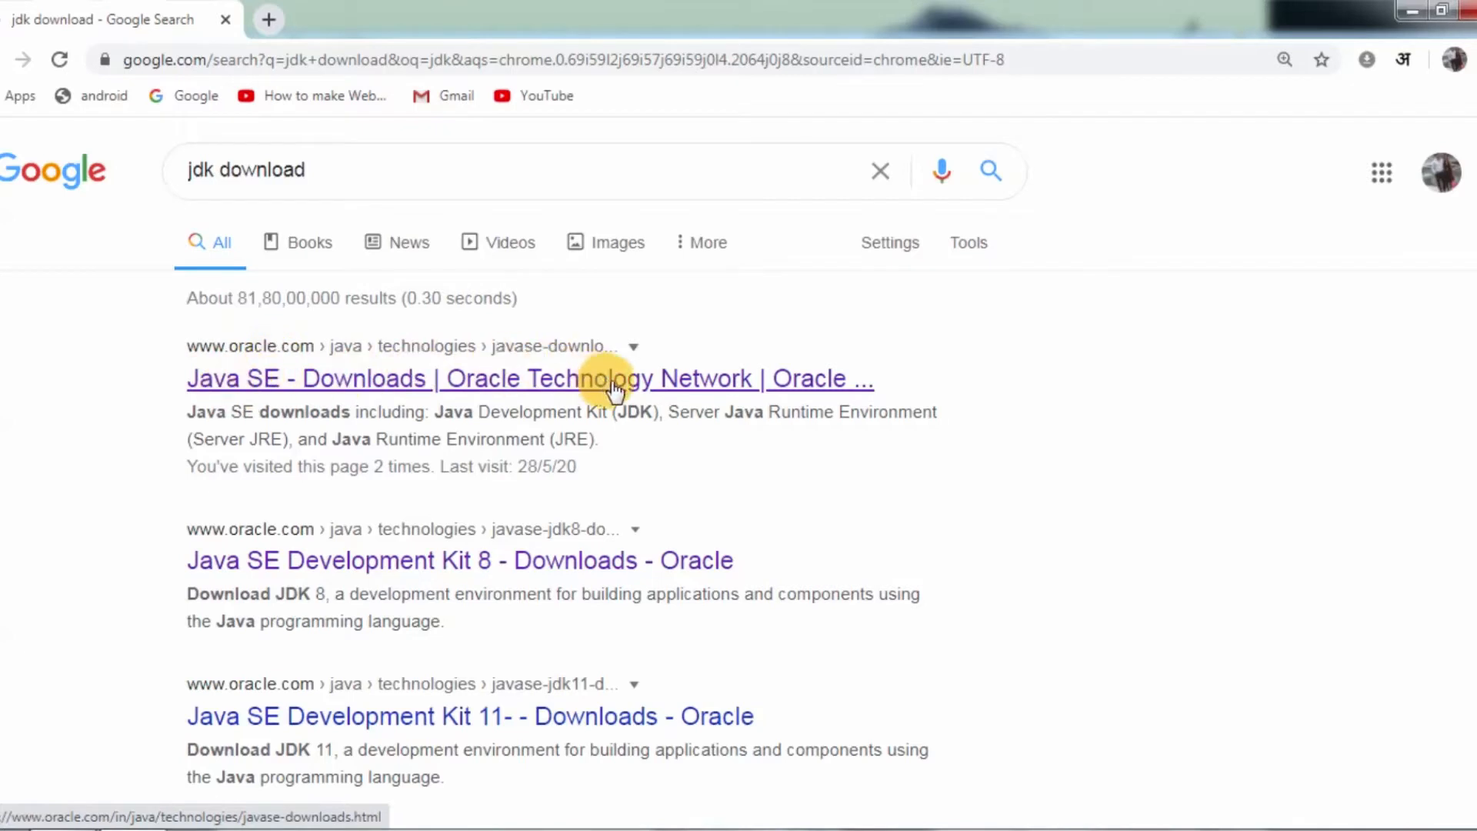
Open Oracle's Java SE Downloads search result and examine the page heading and the Java SE 14 section.
left_click(589, 378)
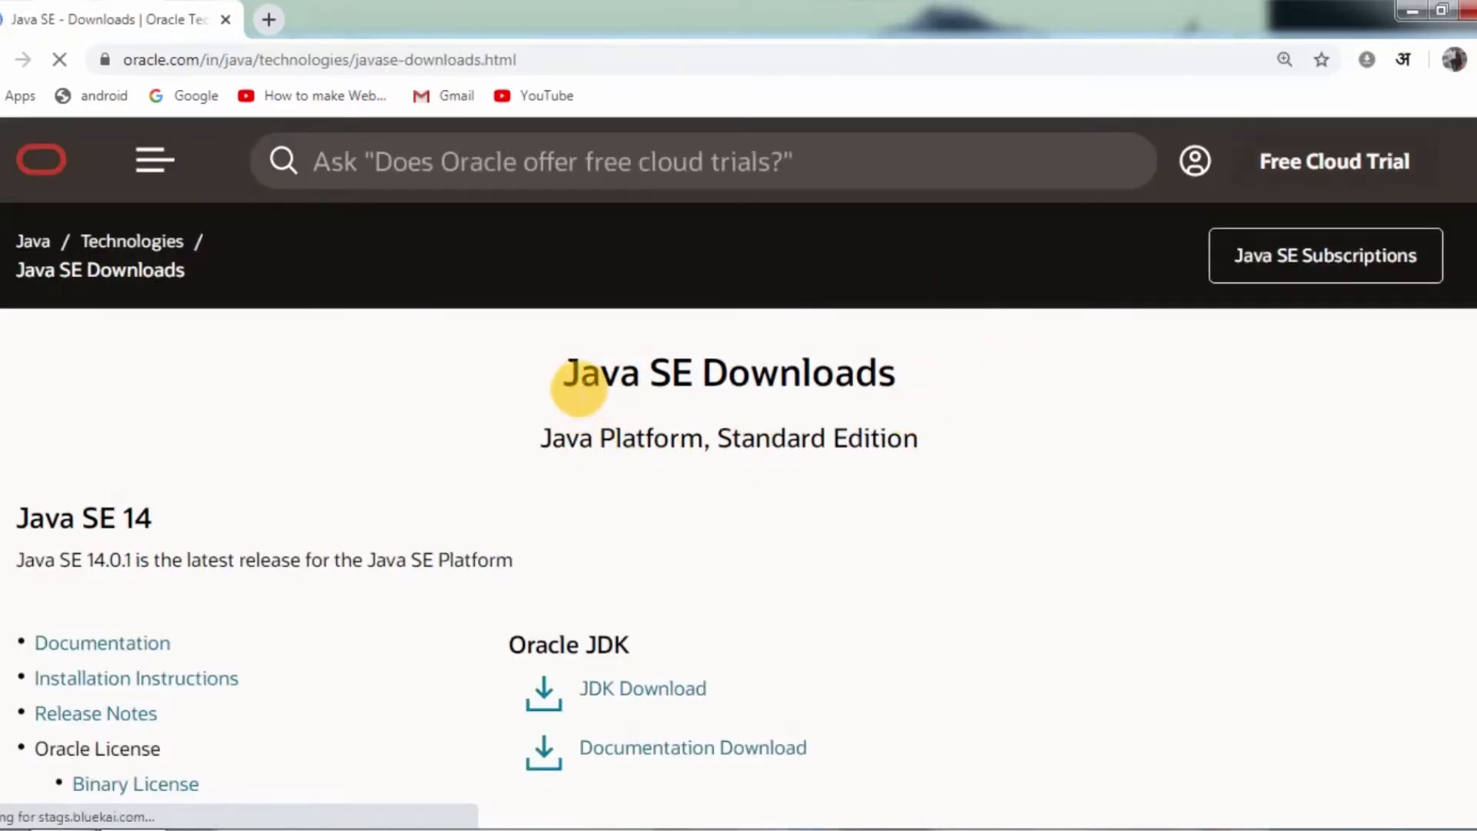
double_click(607, 377)
left_click_drag(679, 383, 707, 375)
left_click(697, 384)
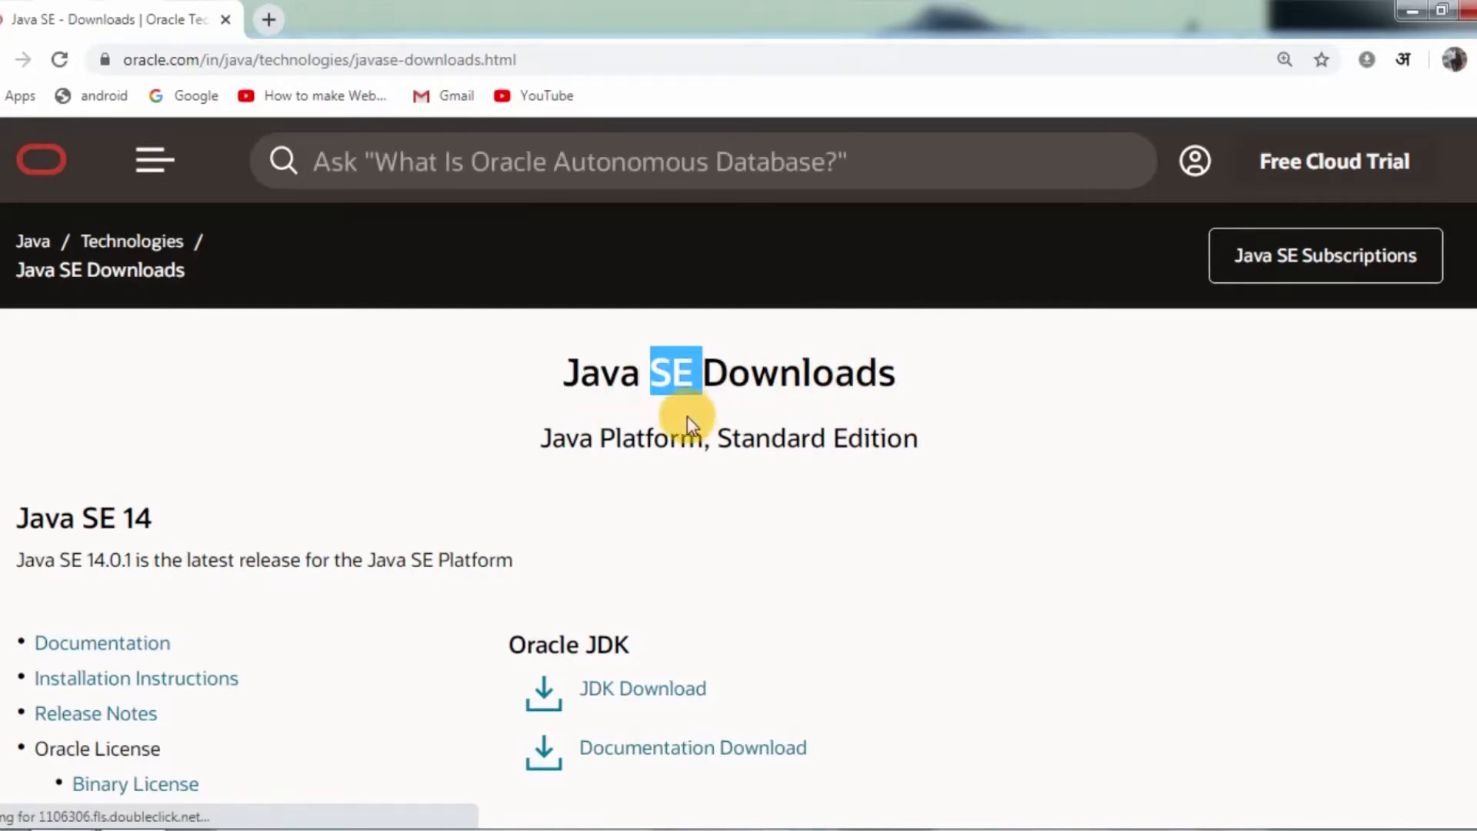
left_click(676, 386)
left_click_drag(16, 518, 202, 520)
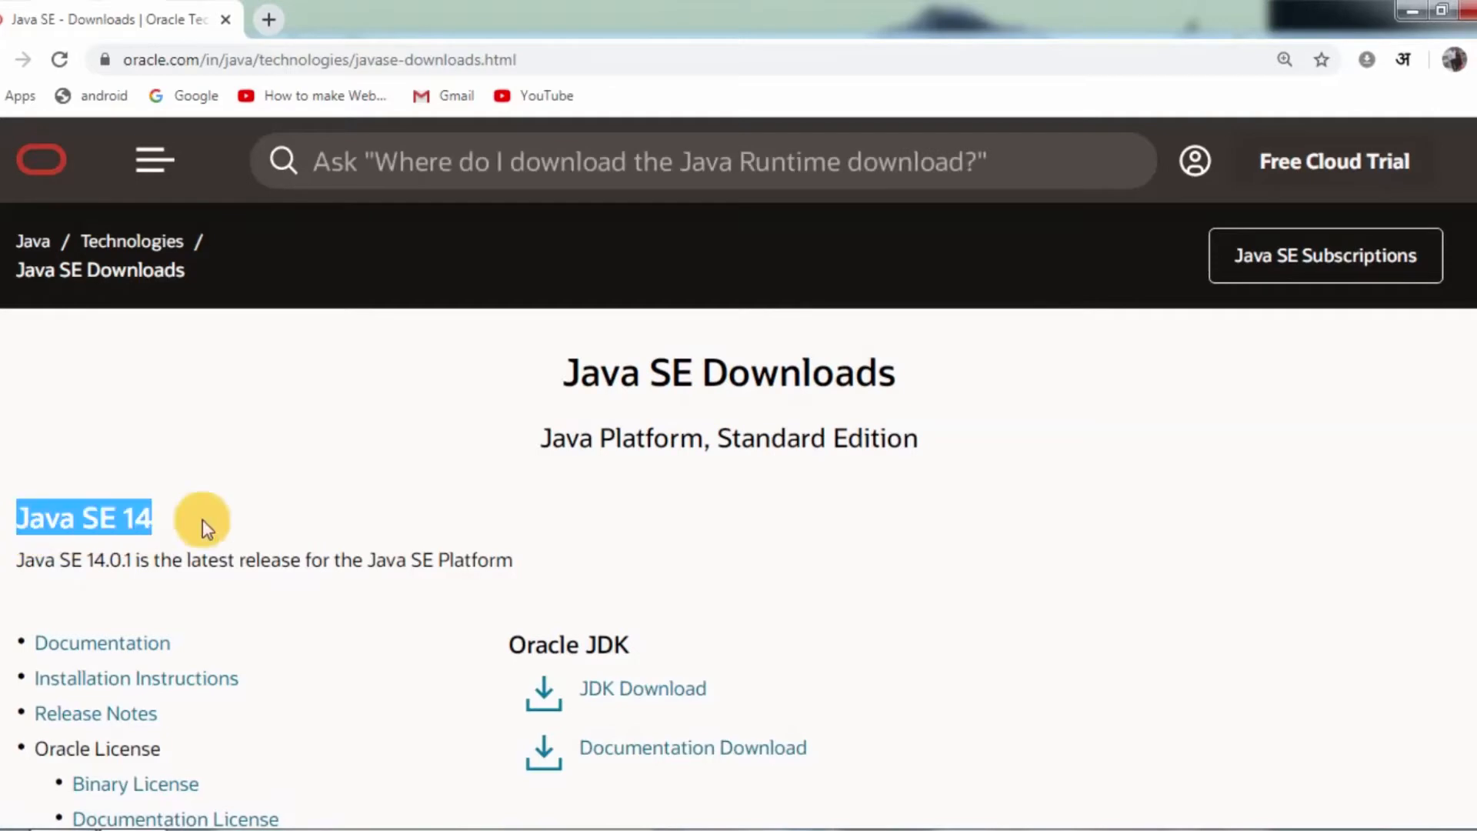
scroll(515, 470, "down", 3)
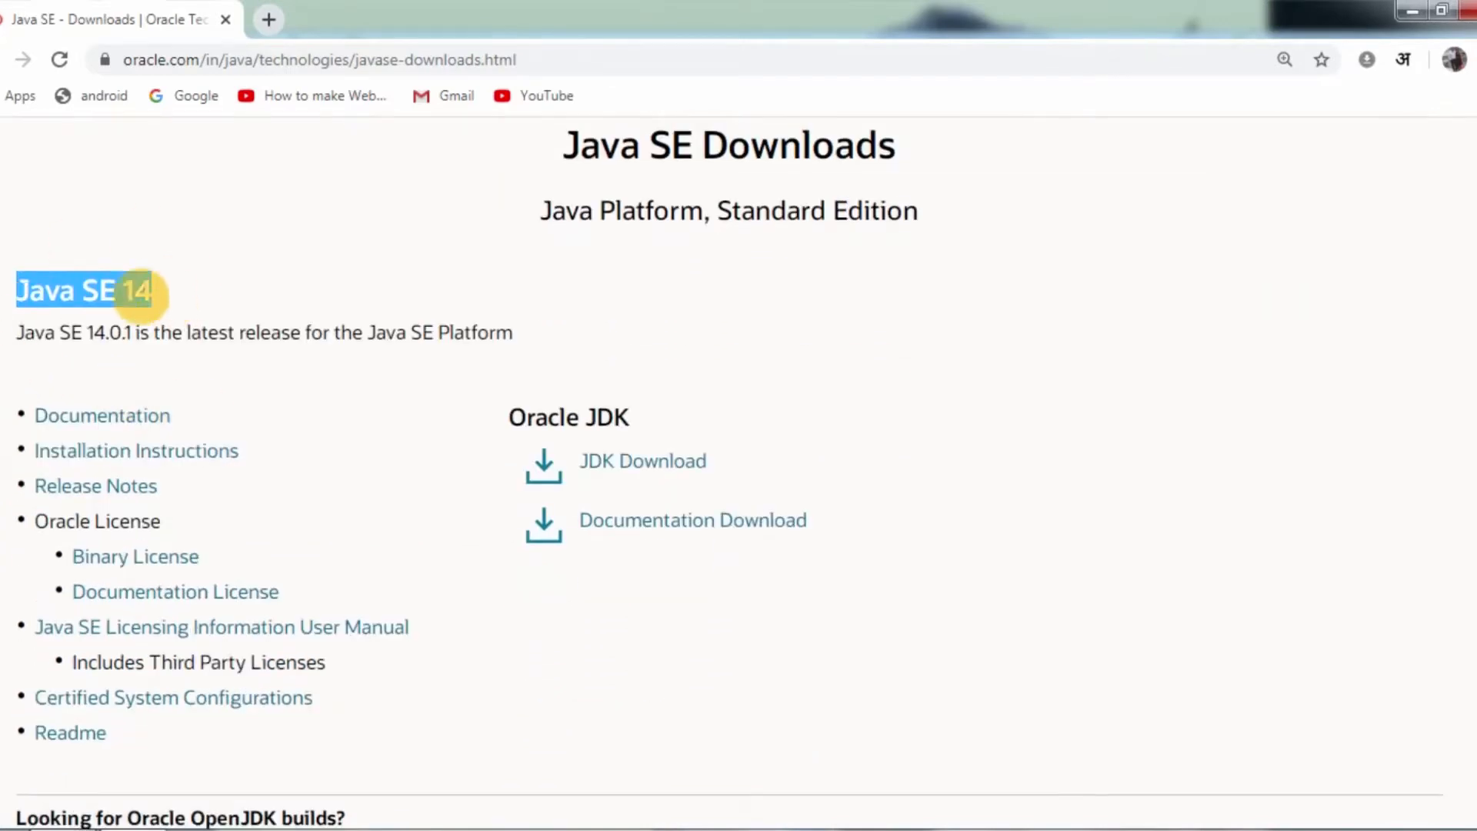
left_click(114, 298)
left_click_drag(13, 290, 192, 293)
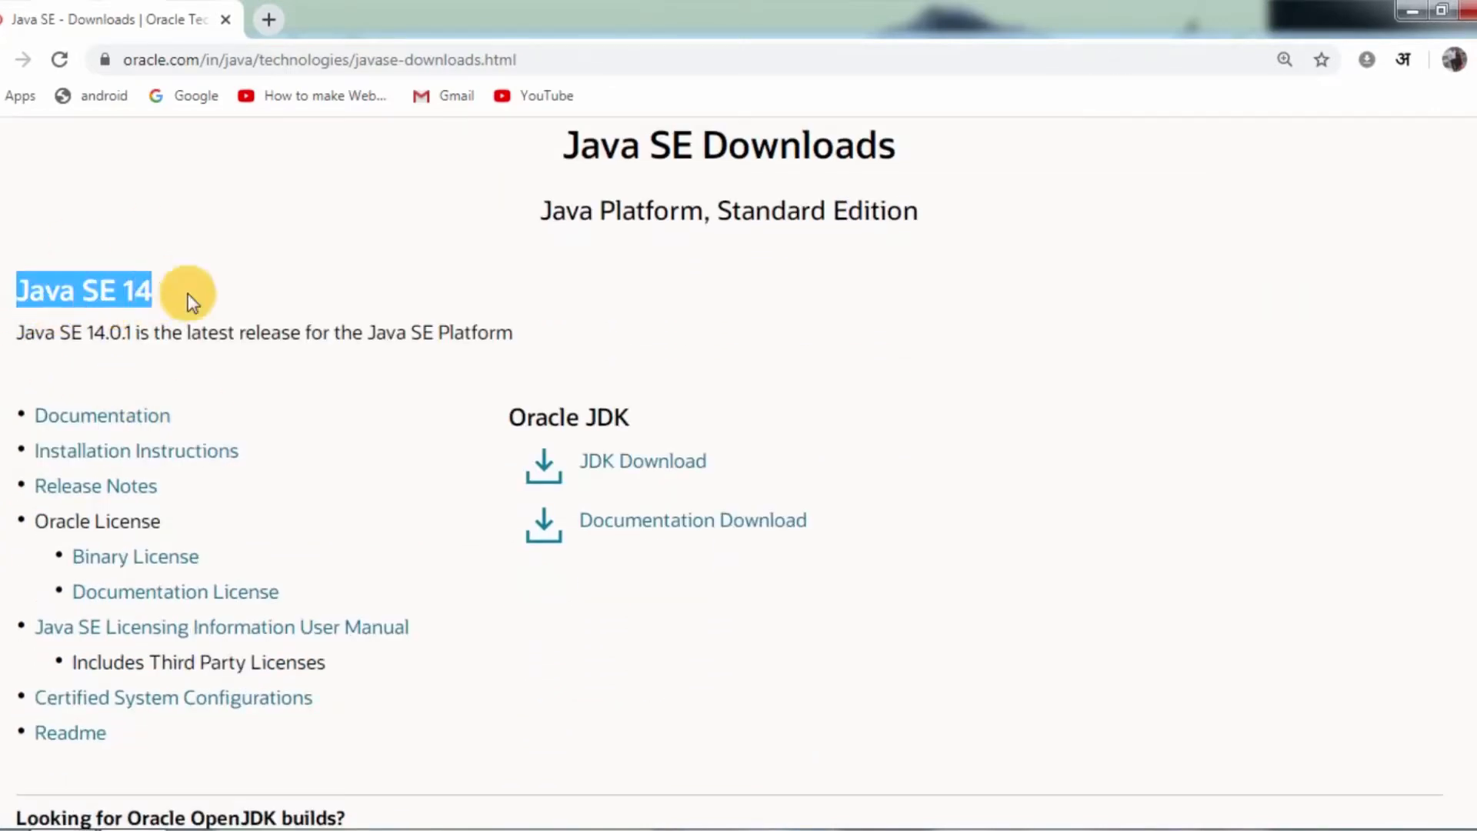
left_click(146, 292)
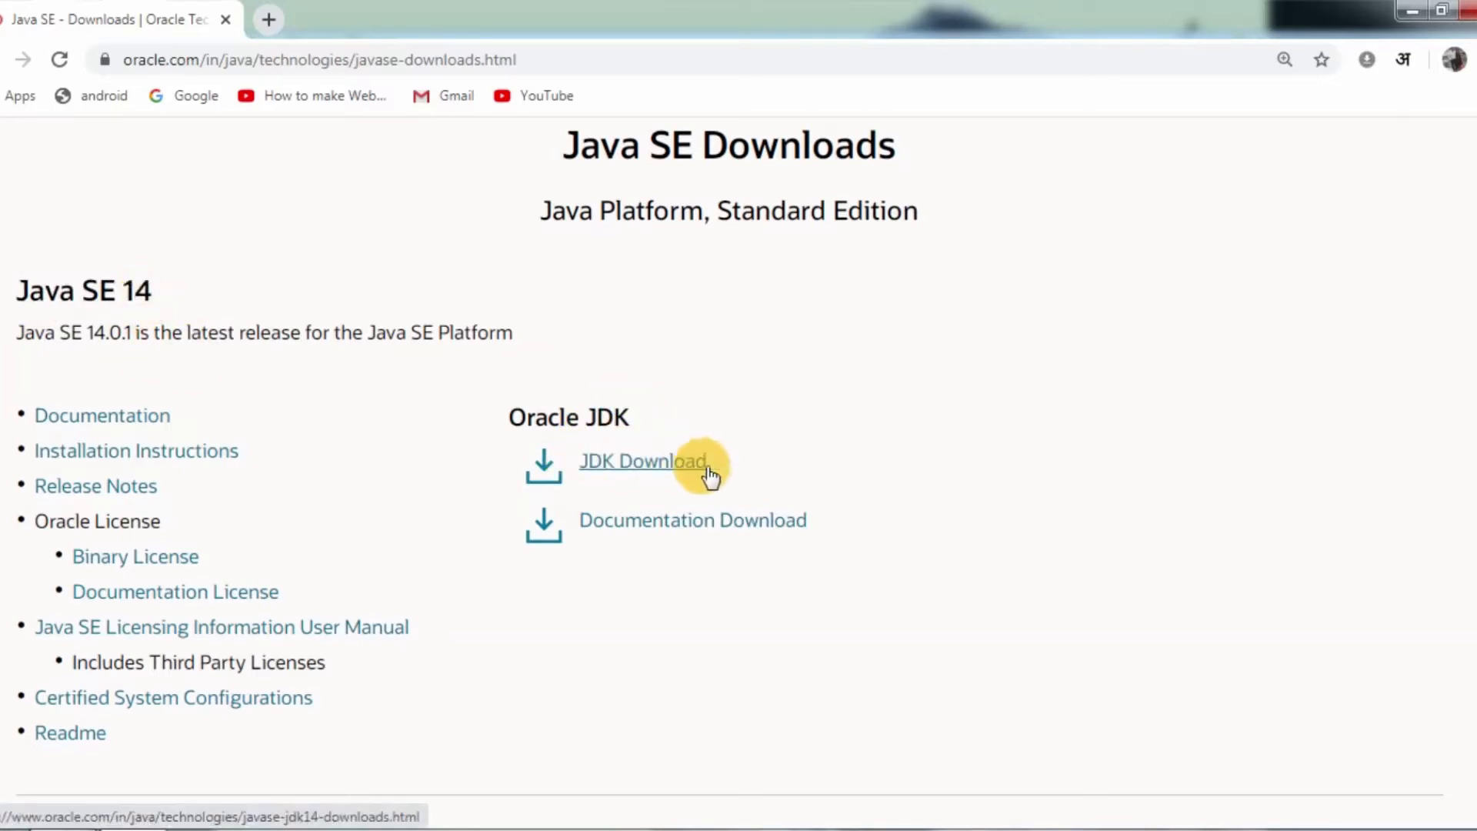
Open the Oracle JDK download page for Java SE 14 and locate the Java SE Development Kit 14 file table.
left_click(623, 460)
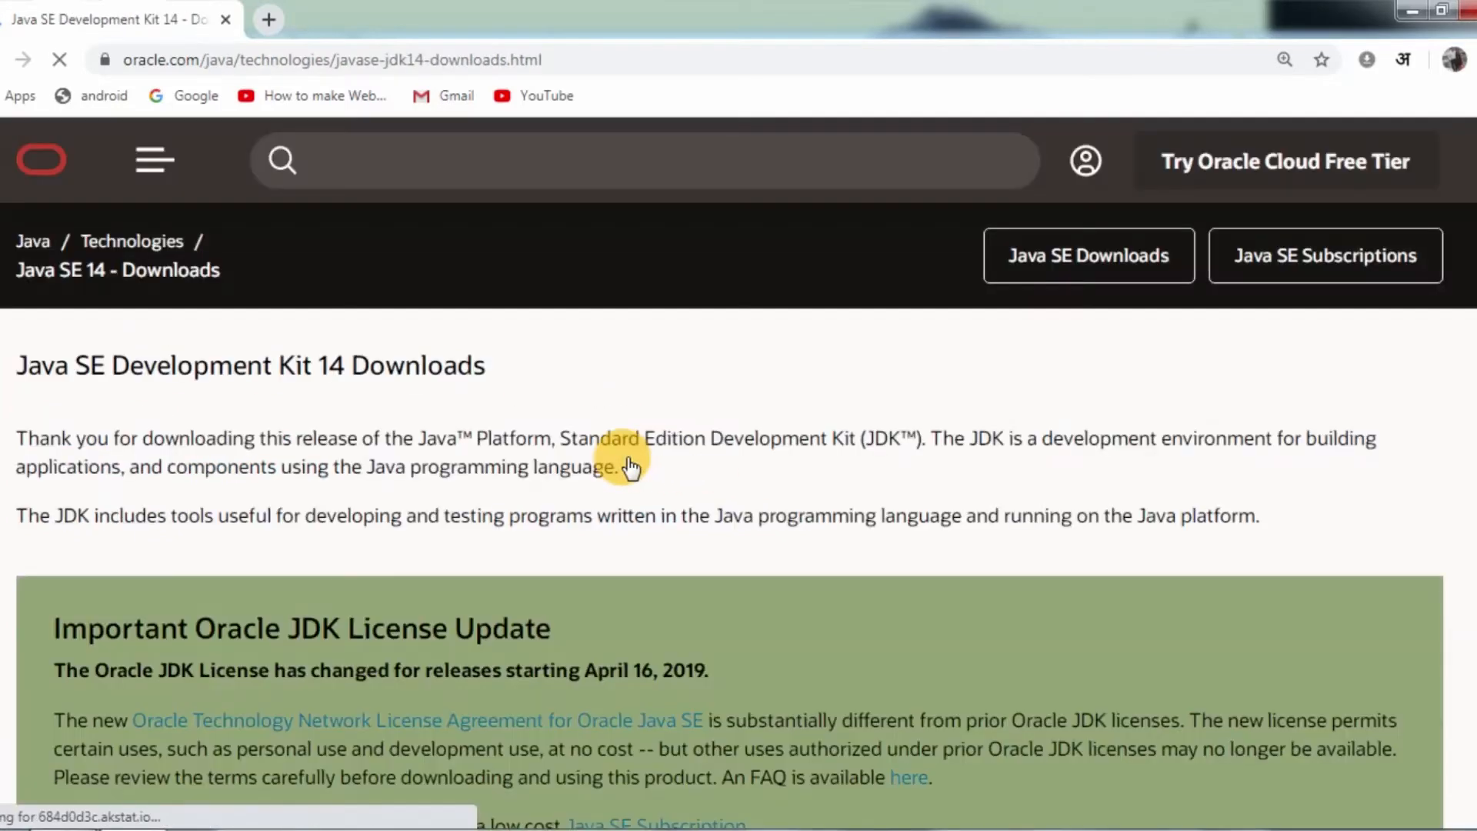
scroll(654, 493, "down", 3)
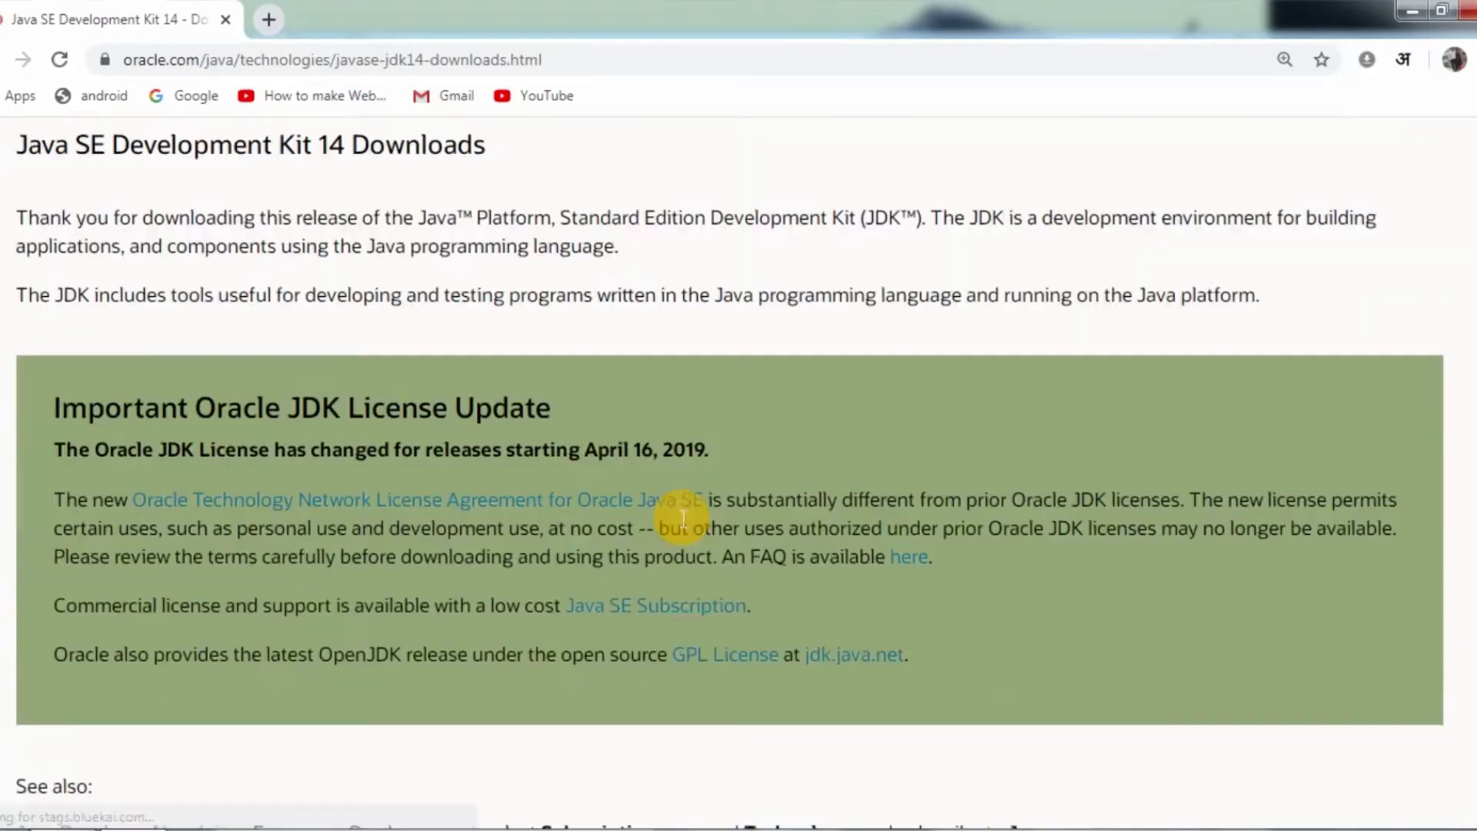
scroll(673, 508, "down", 10)
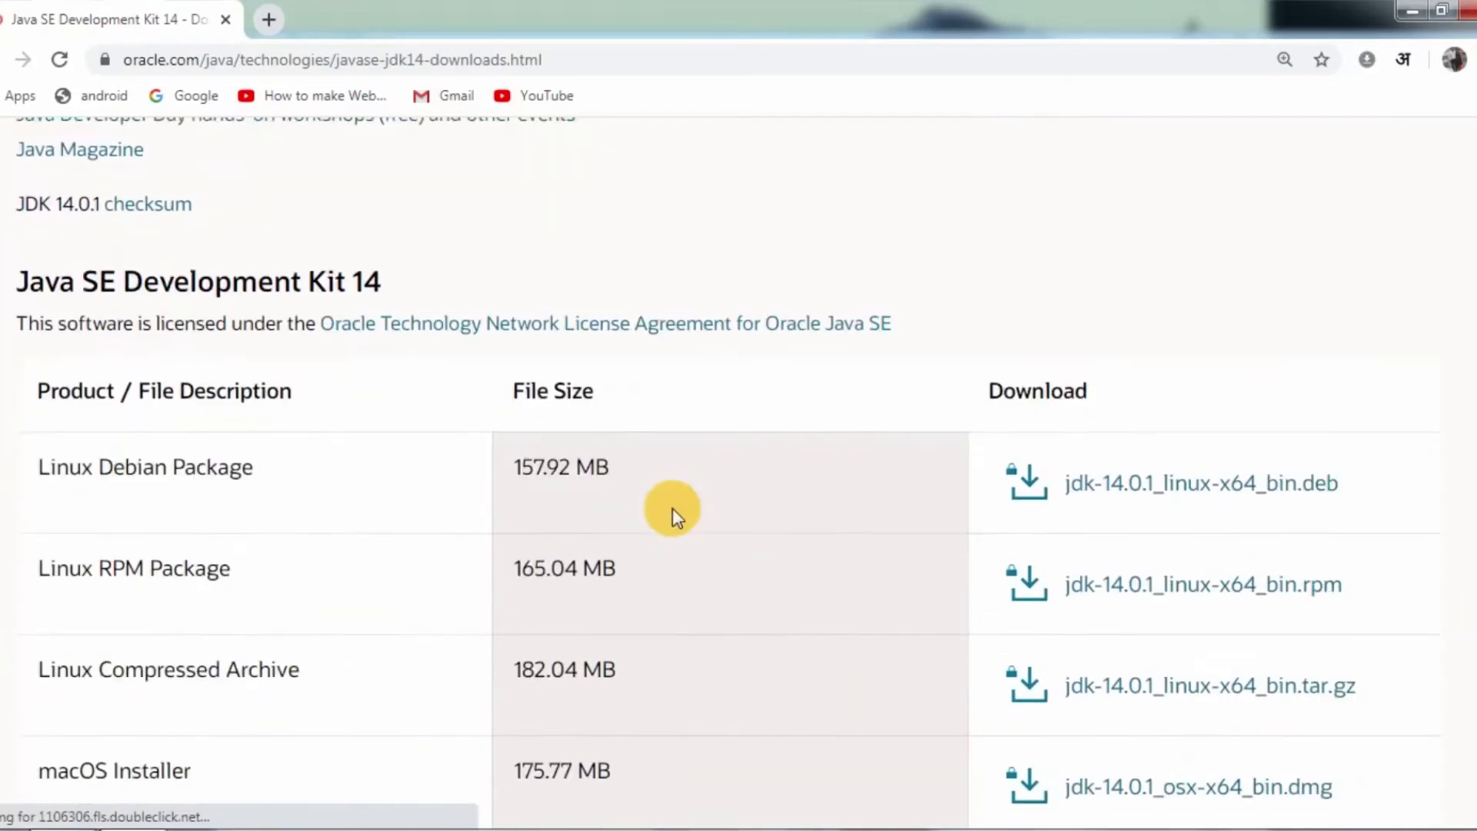
scroll(291, 302, "up", 3)
left_click_drag(15, 348, 394, 343)
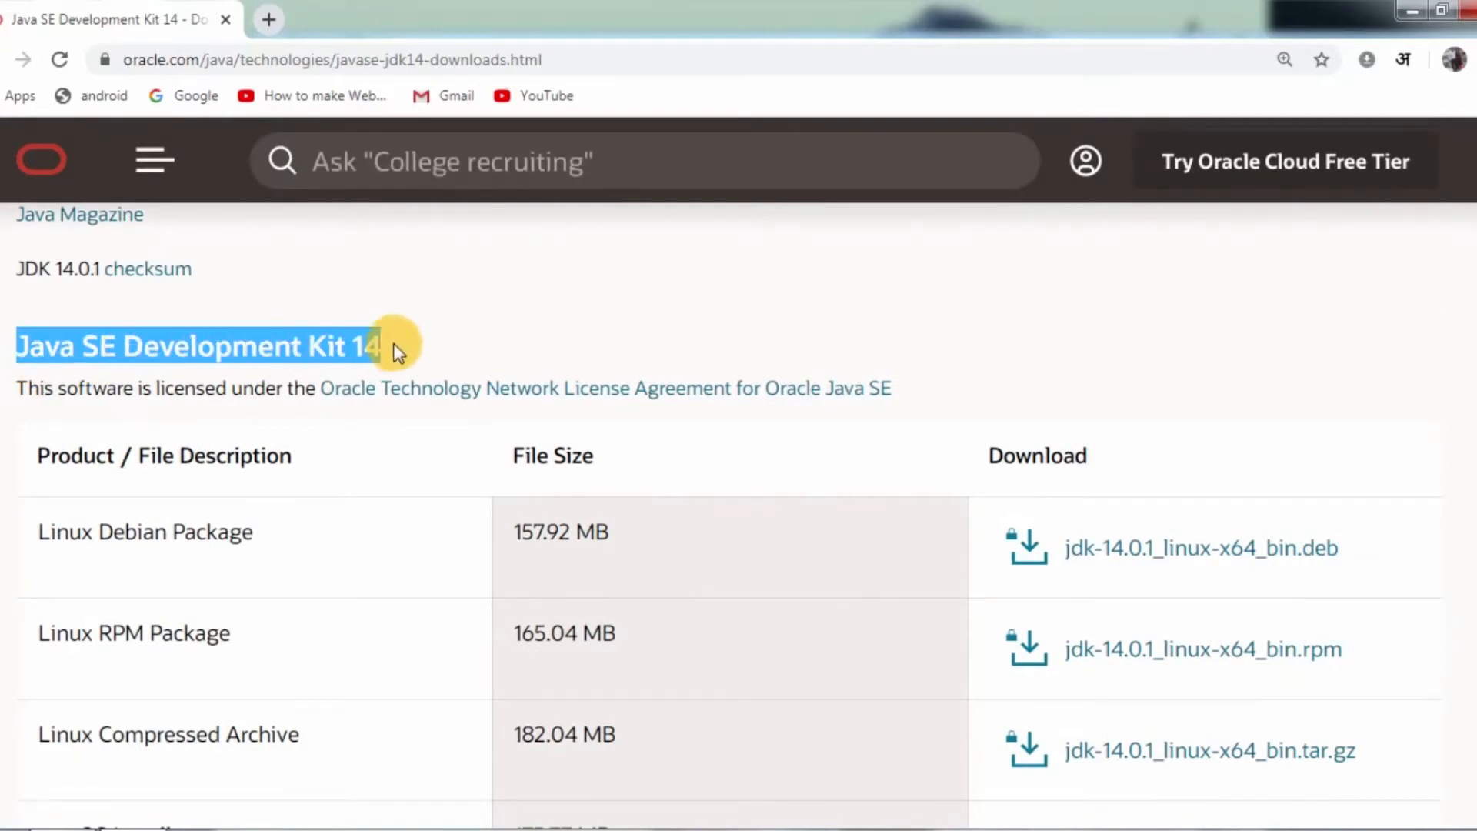
left_click(514, 334)
Examine the Linux, macOS and Windows packages offered in the Java SE Development Kit 14 table.
scroll(518, 347, "down", 6)
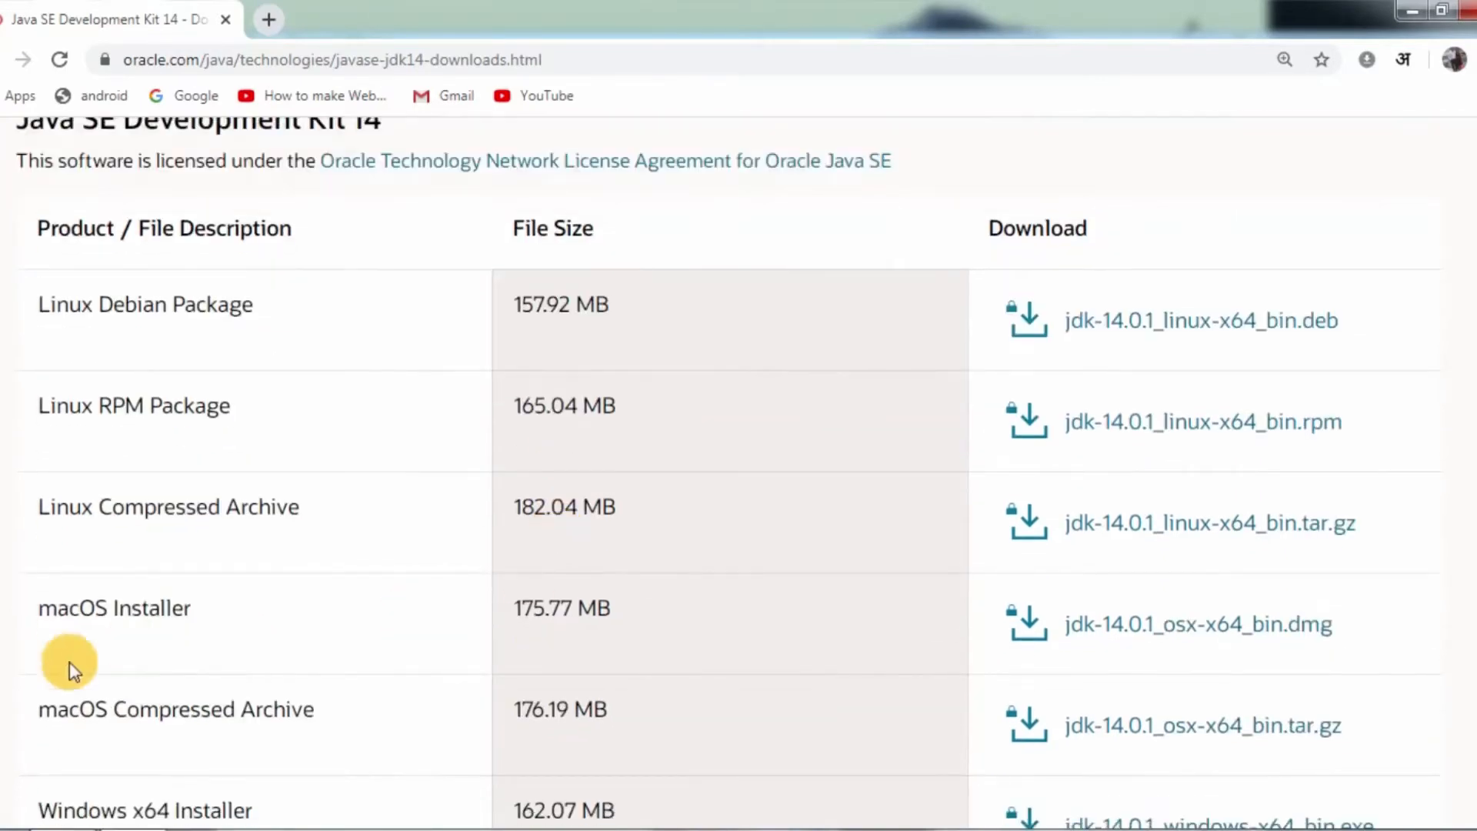
scroll(116, 362, "up", 6)
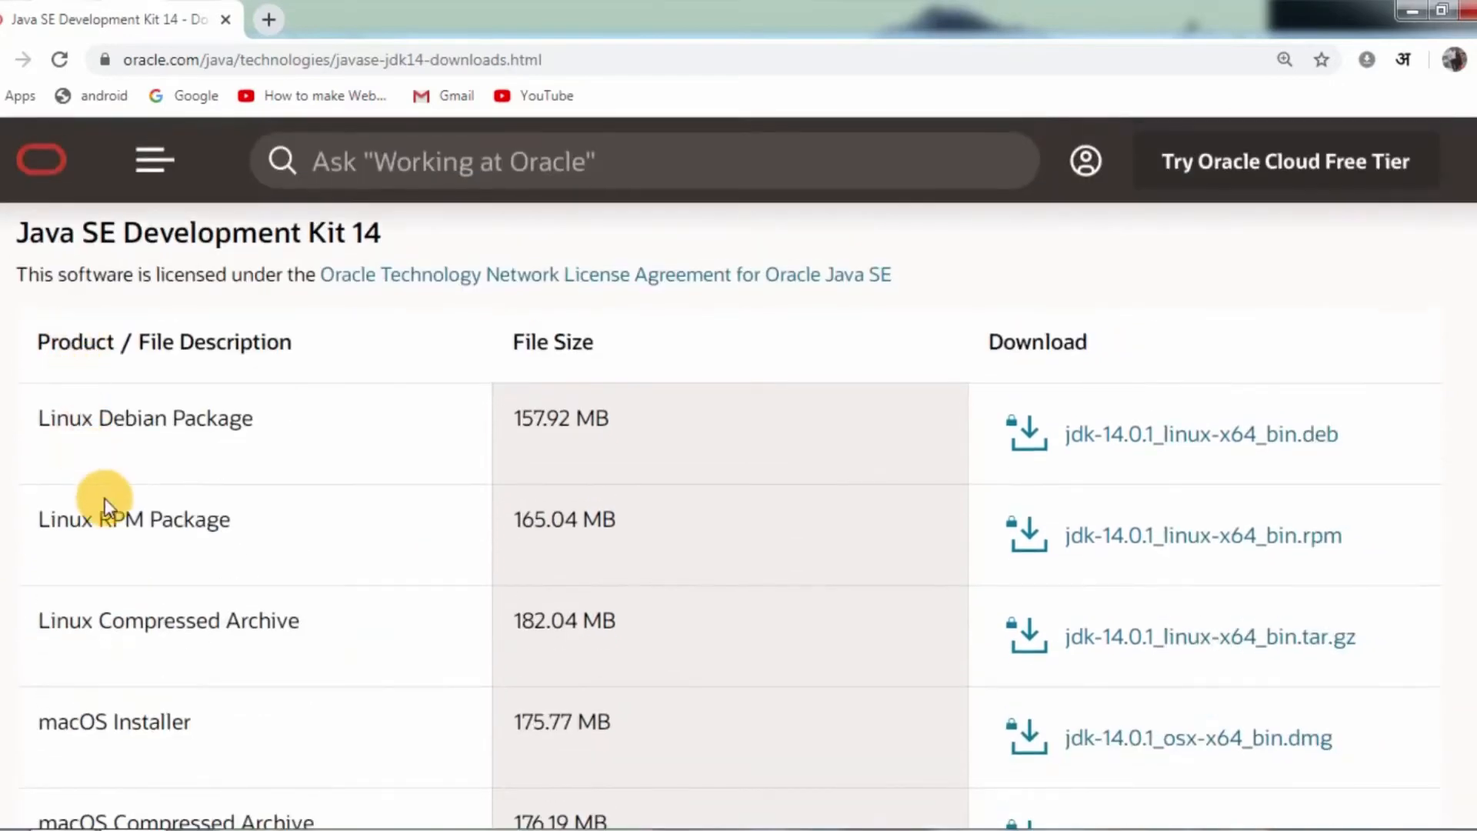
scroll(123, 507, "down", 3)
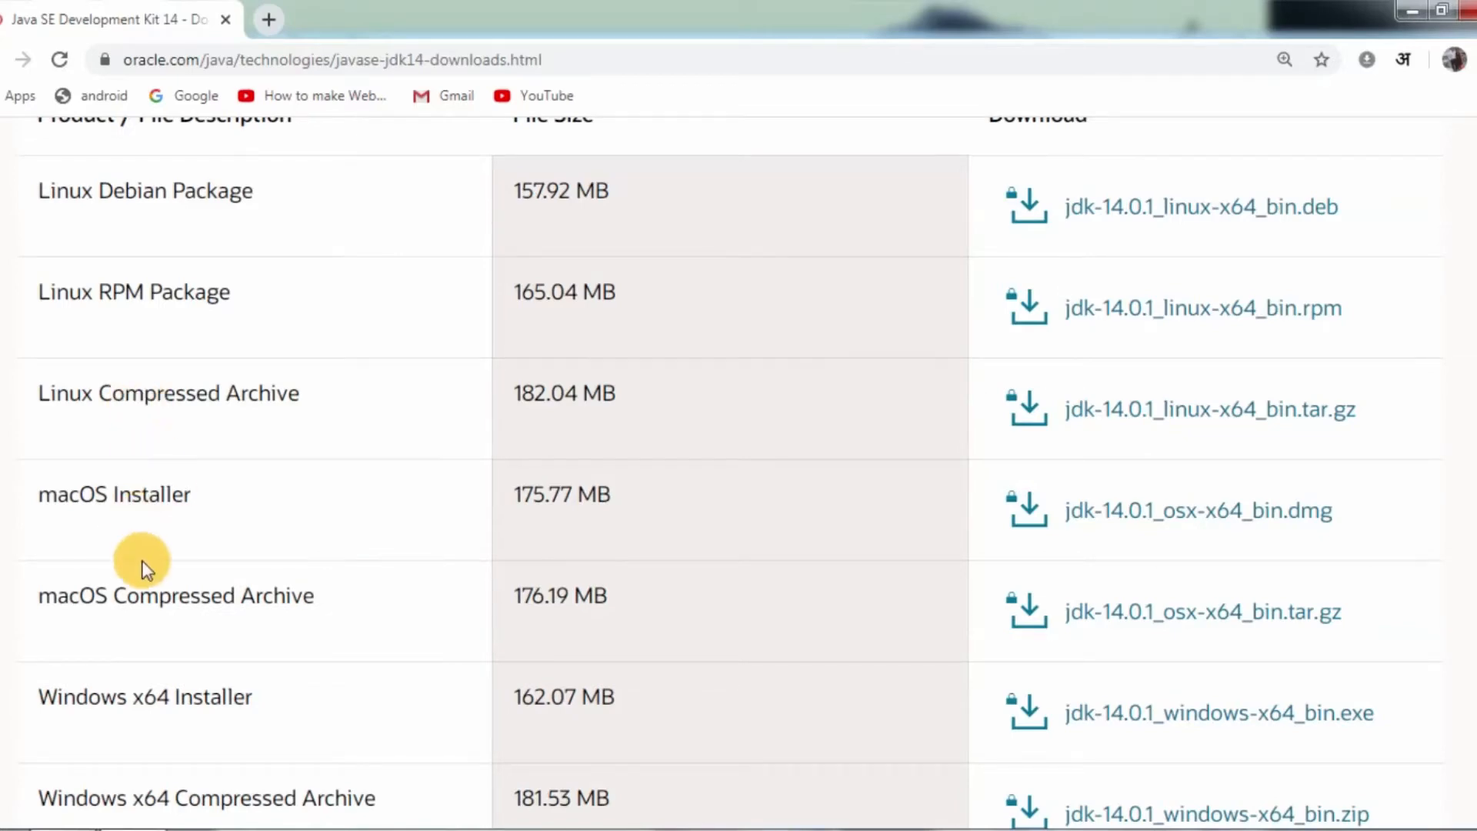
scroll(142, 562, "down", 2)
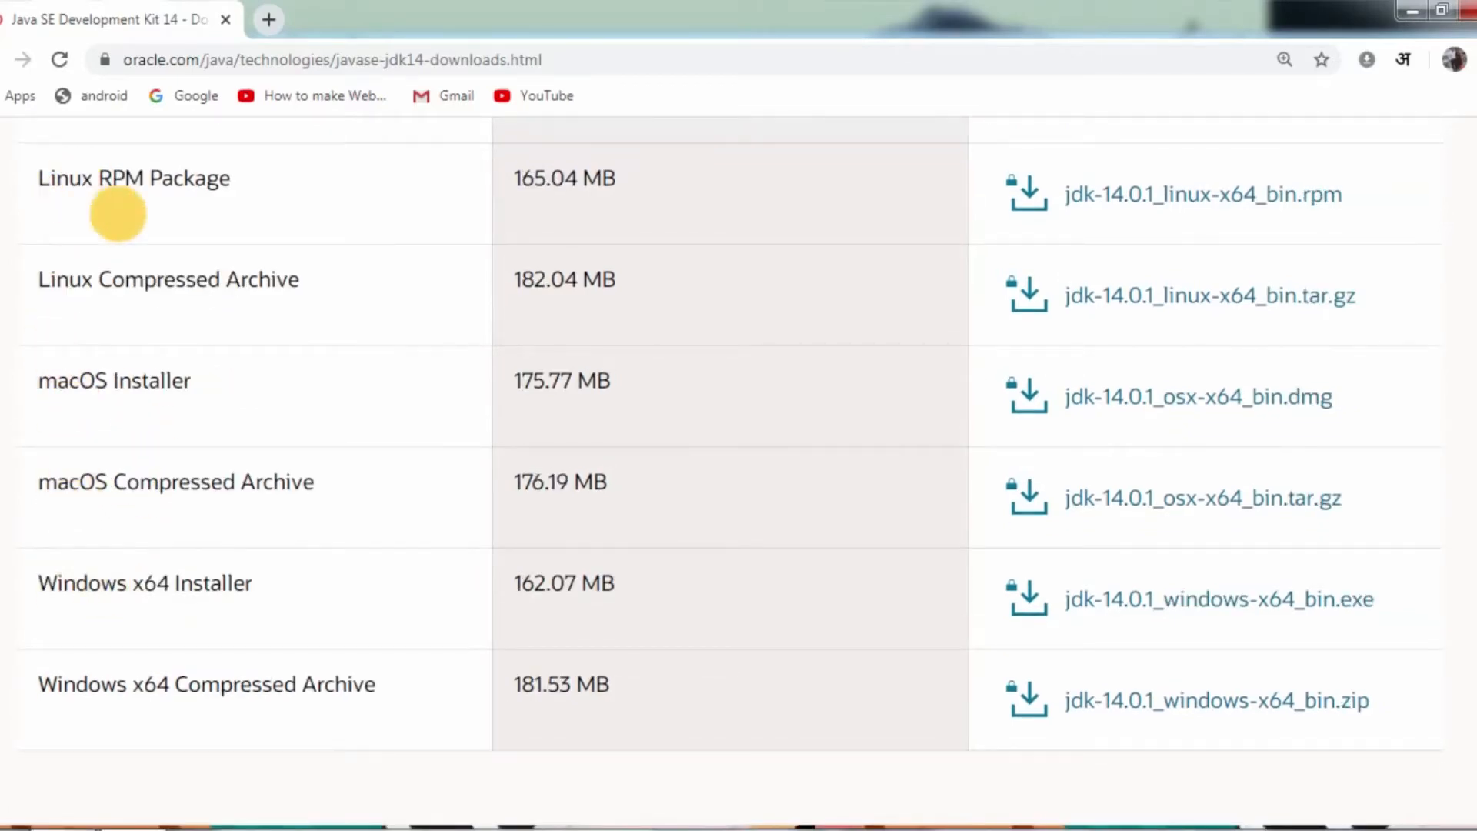
scroll(127, 308, "up", 3)
scroll(81, 336, "down", 4)
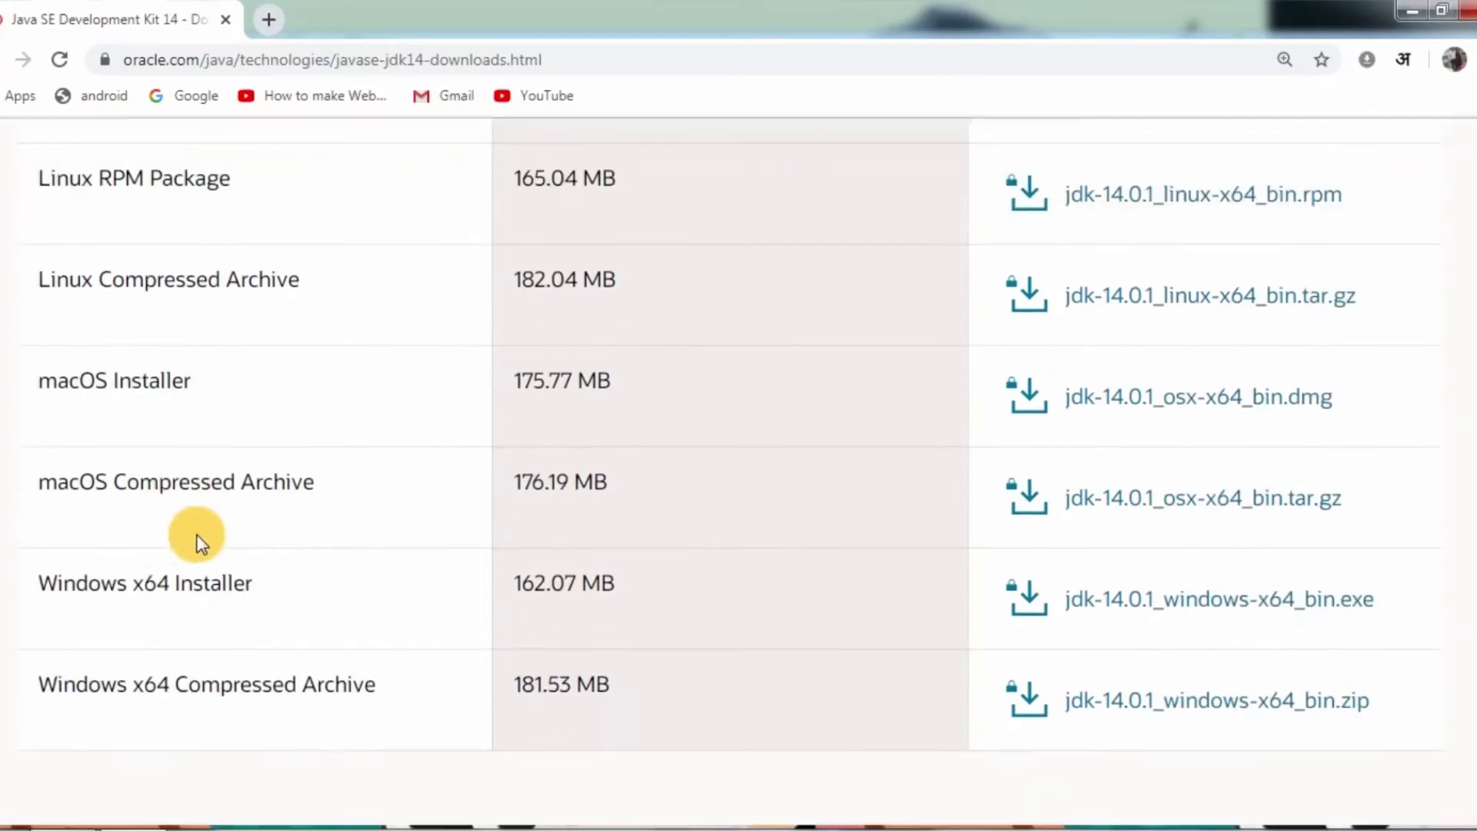
Examine the Windows x64 Installer row and its file size in the JDK 14 download table.
left_click_drag(40, 471, 254, 470)
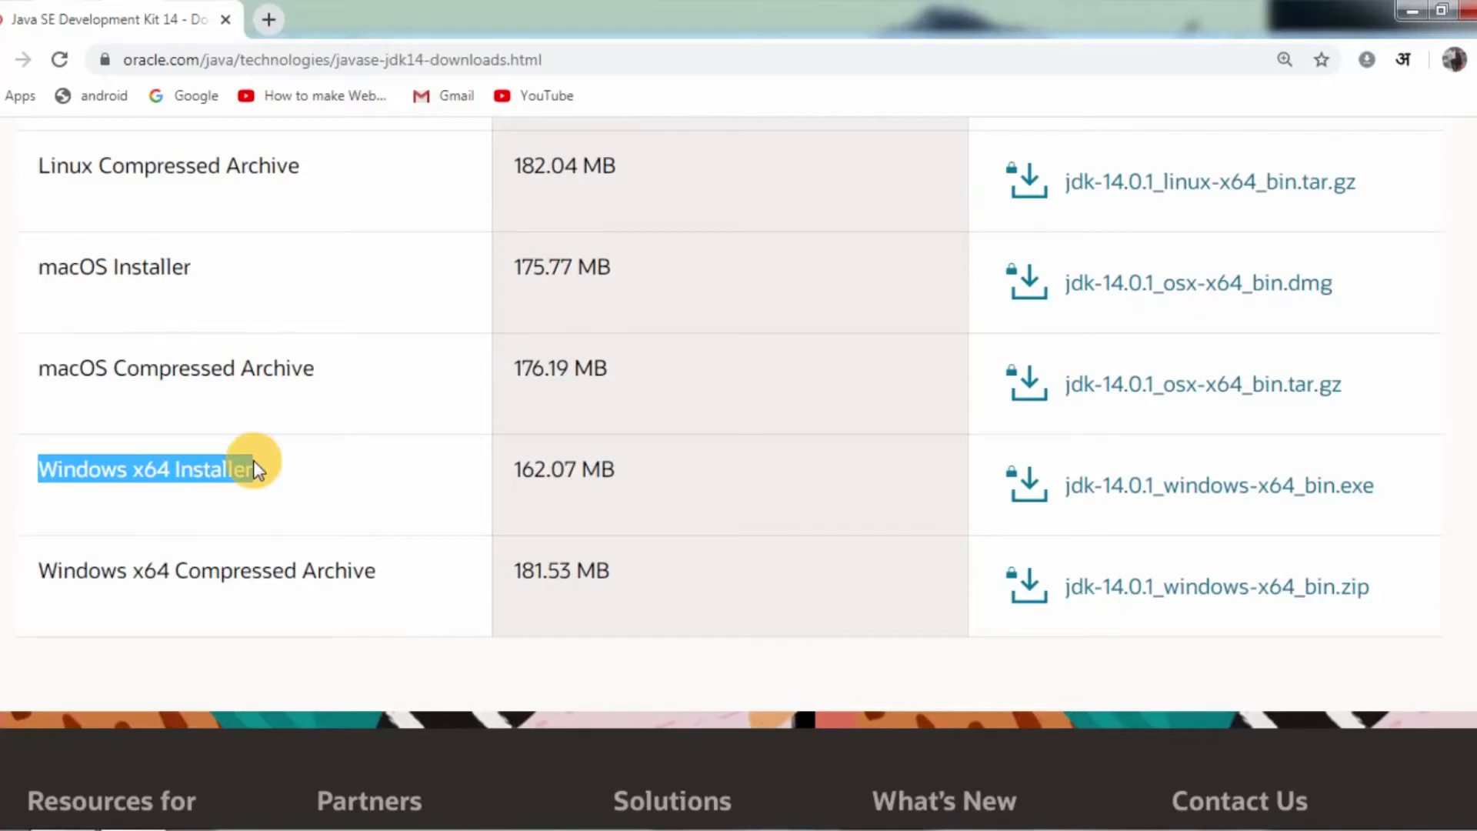
left_click(131, 482)
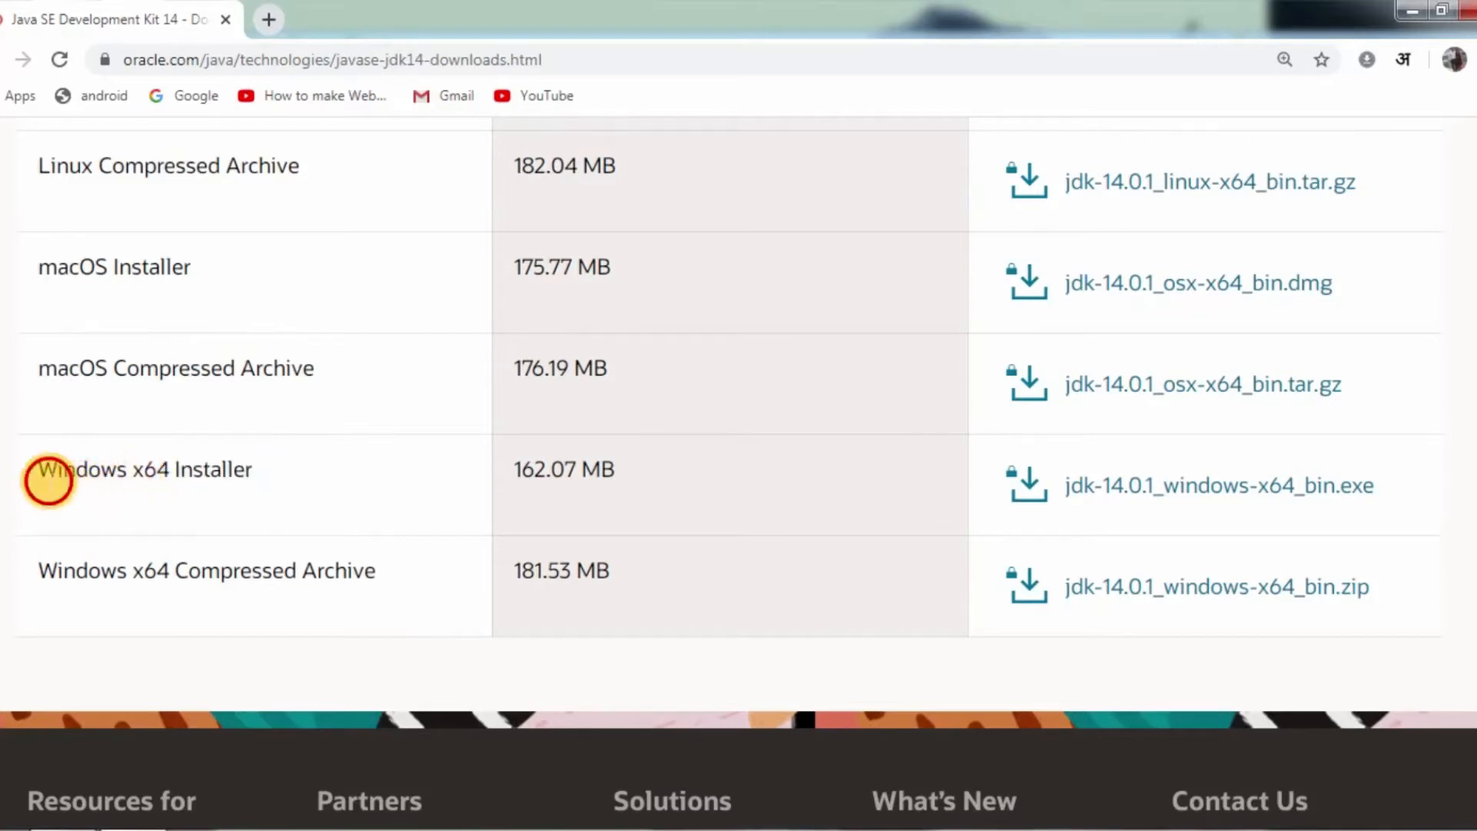
left_click_drag(47, 480, 252, 478)
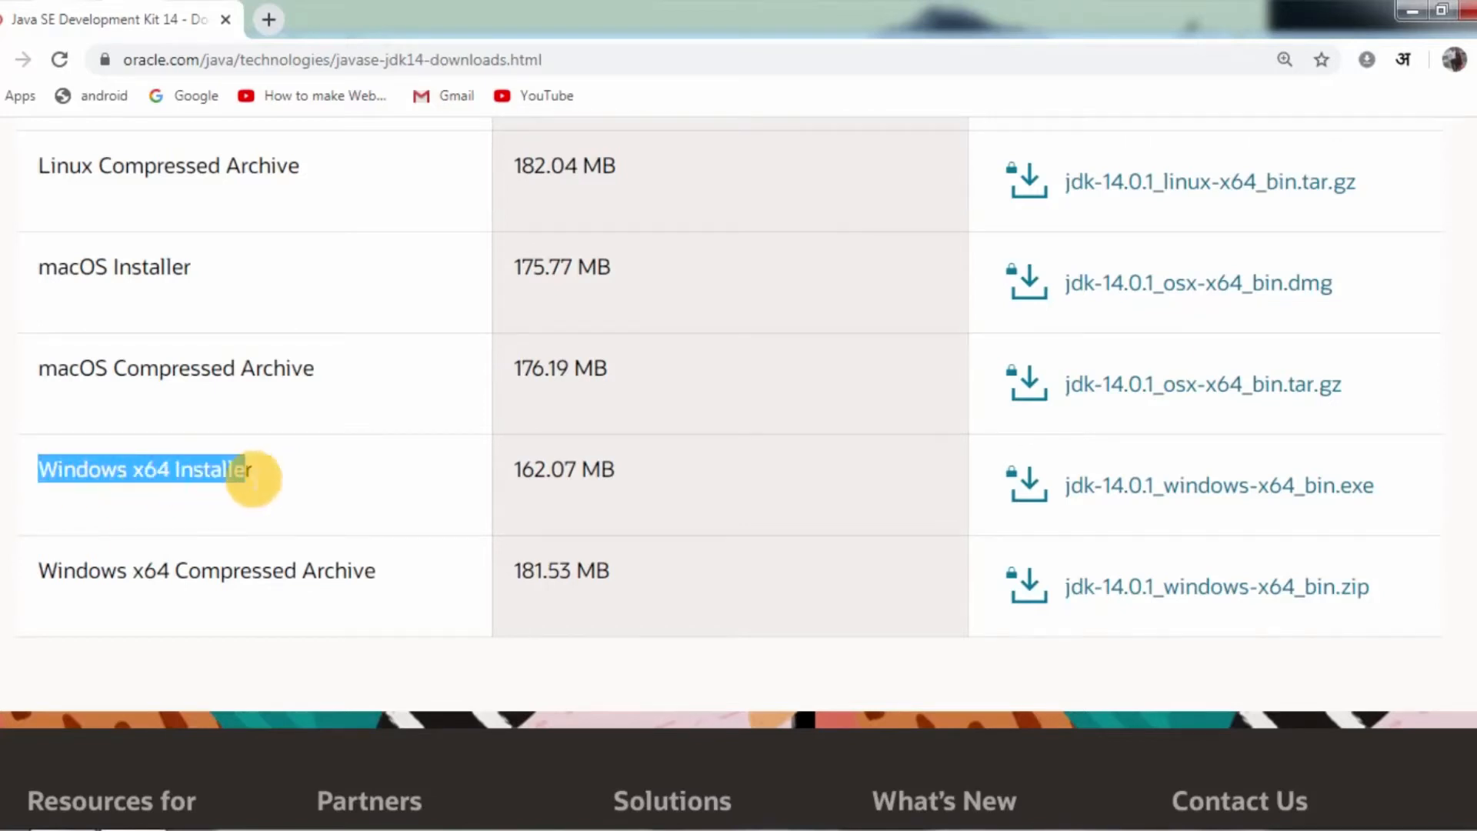
left_click(146, 482)
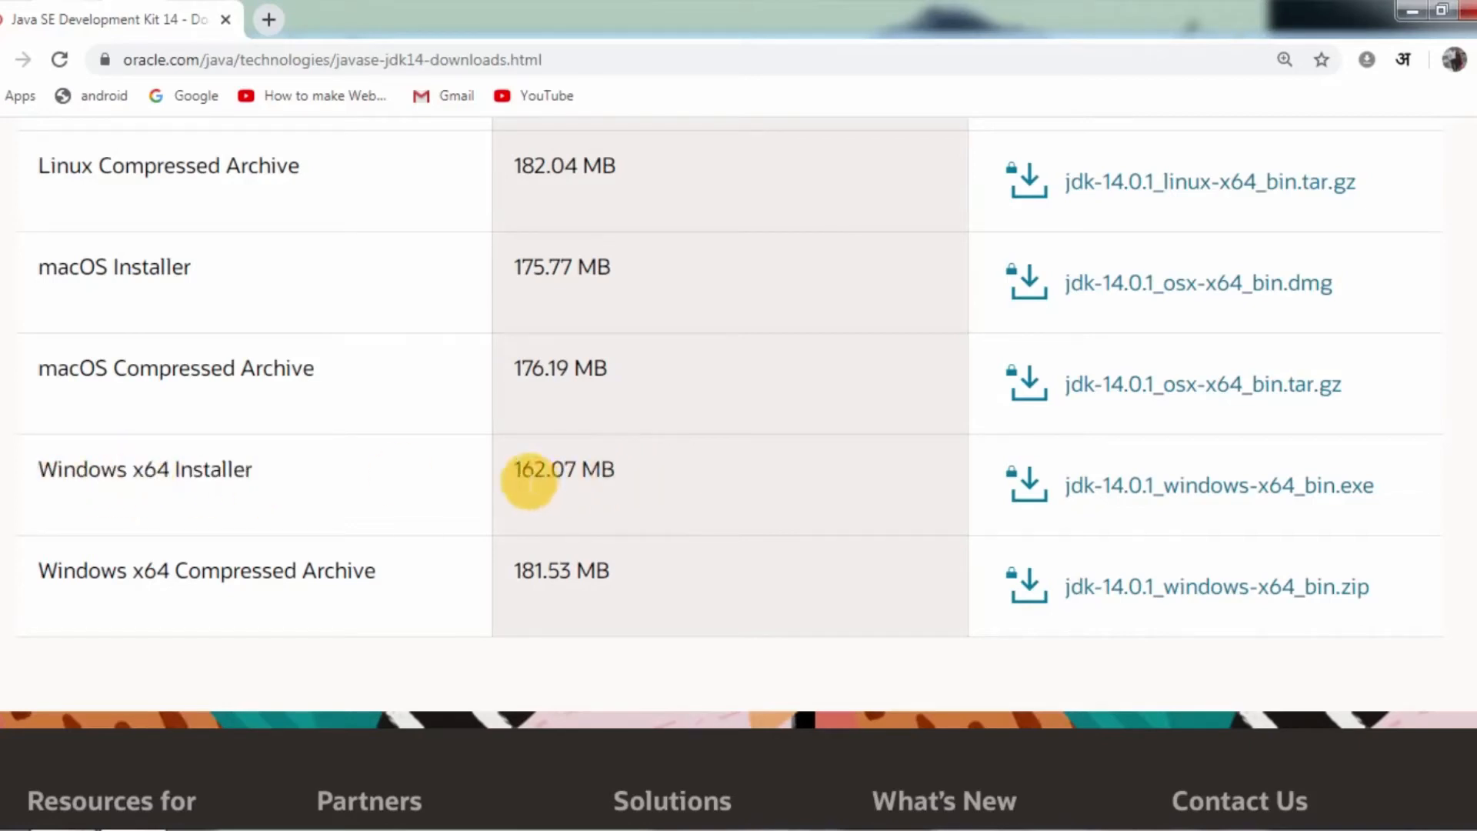
left_click_drag(525, 479, 621, 477)
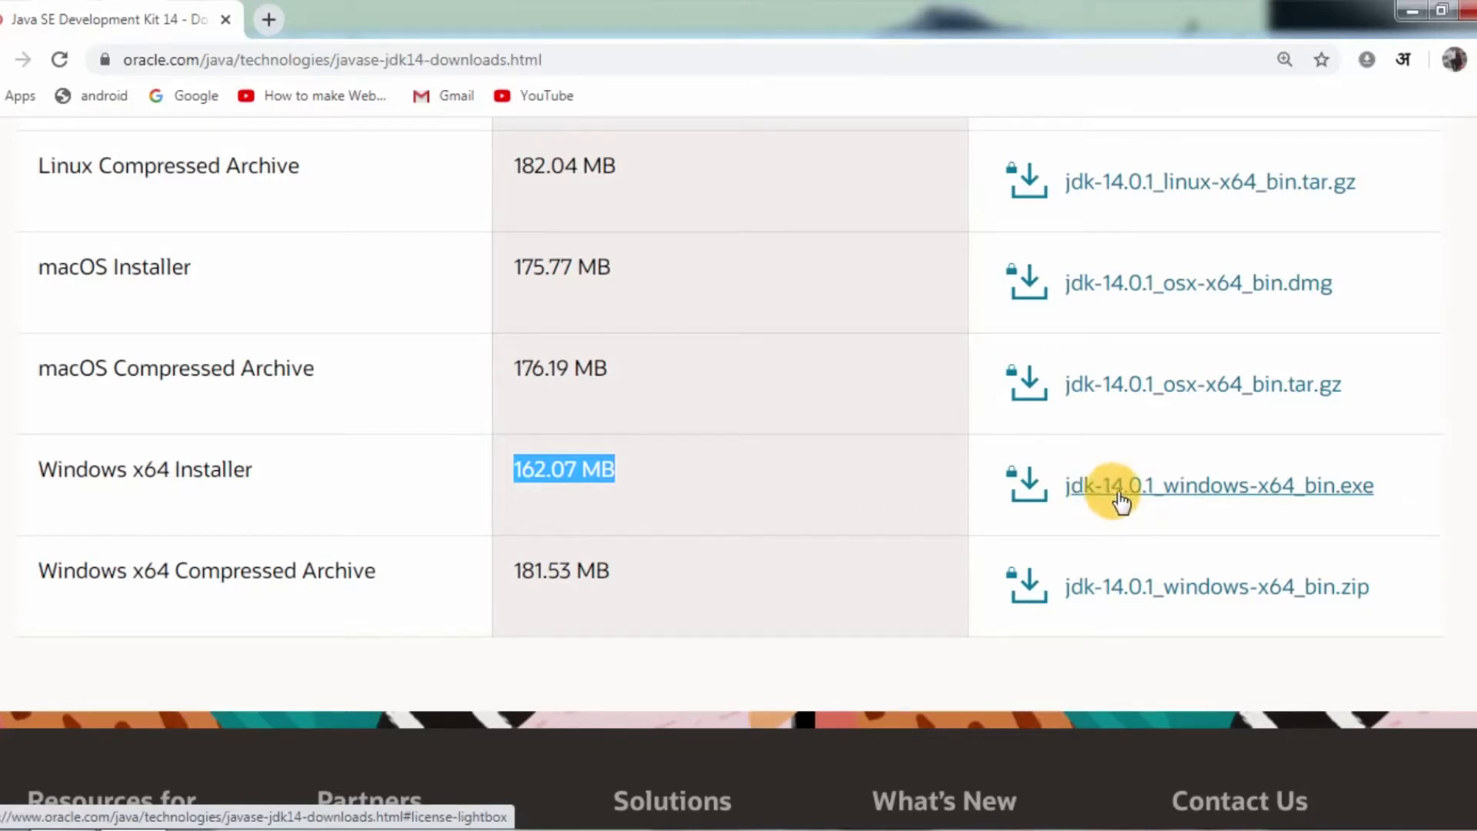
Download jdk-14.0.1_windows-x64_bin.exe, accepting the Oracle Technology Network License Agreement for Oracle Java SE.
left_click(1166, 496)
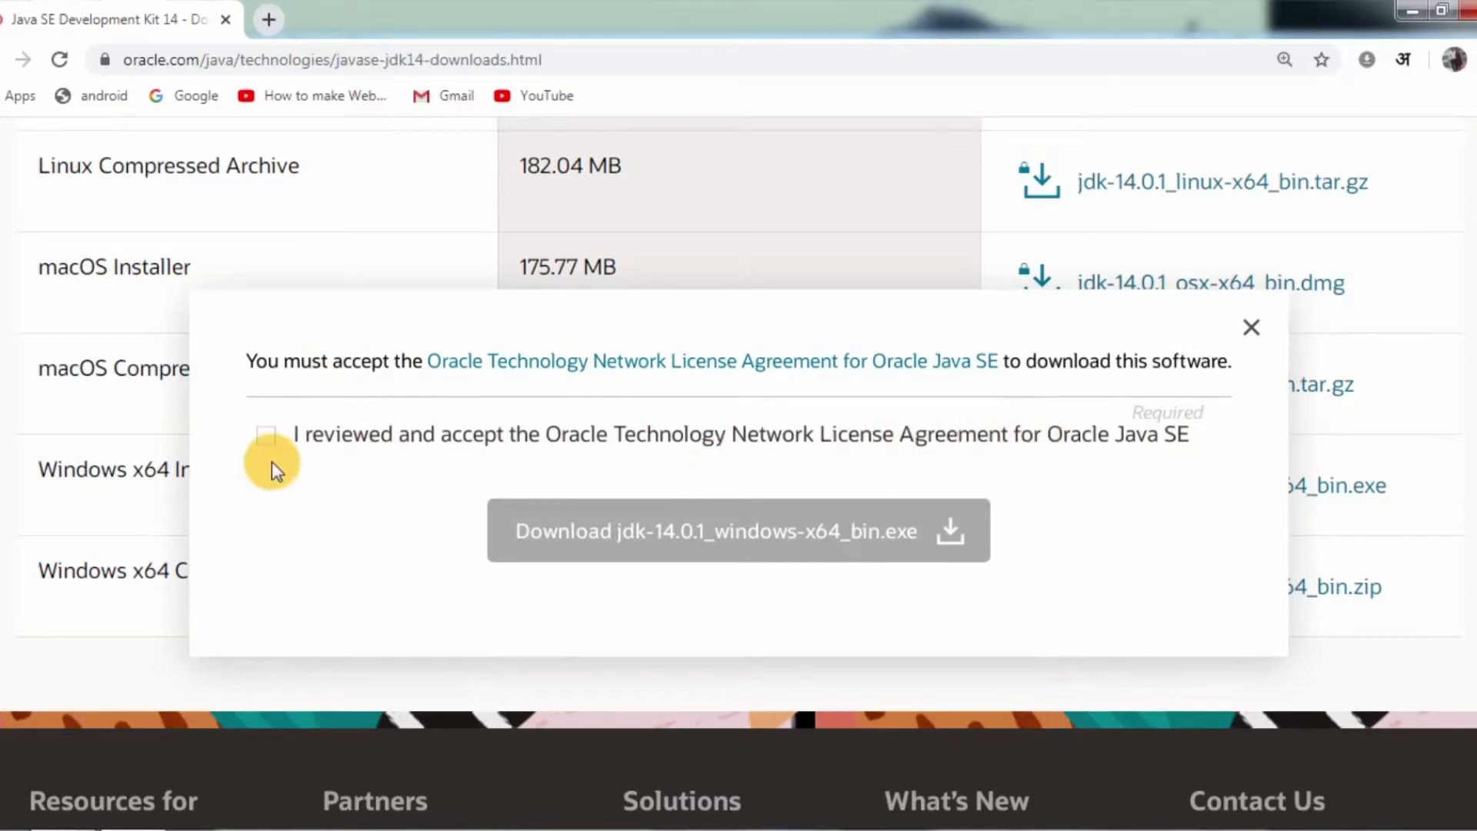
left_click(263, 439)
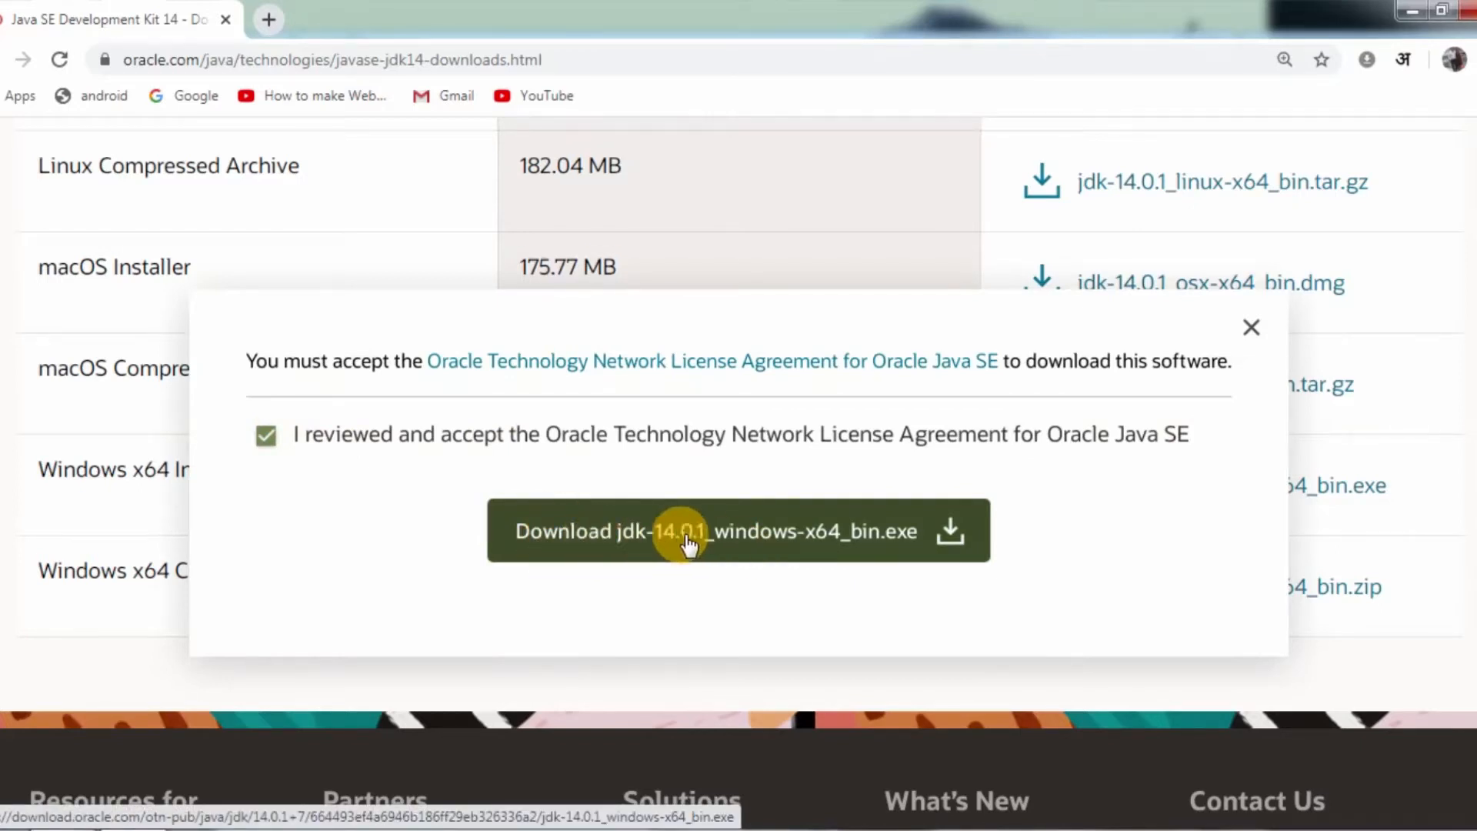
left_click(773, 531)
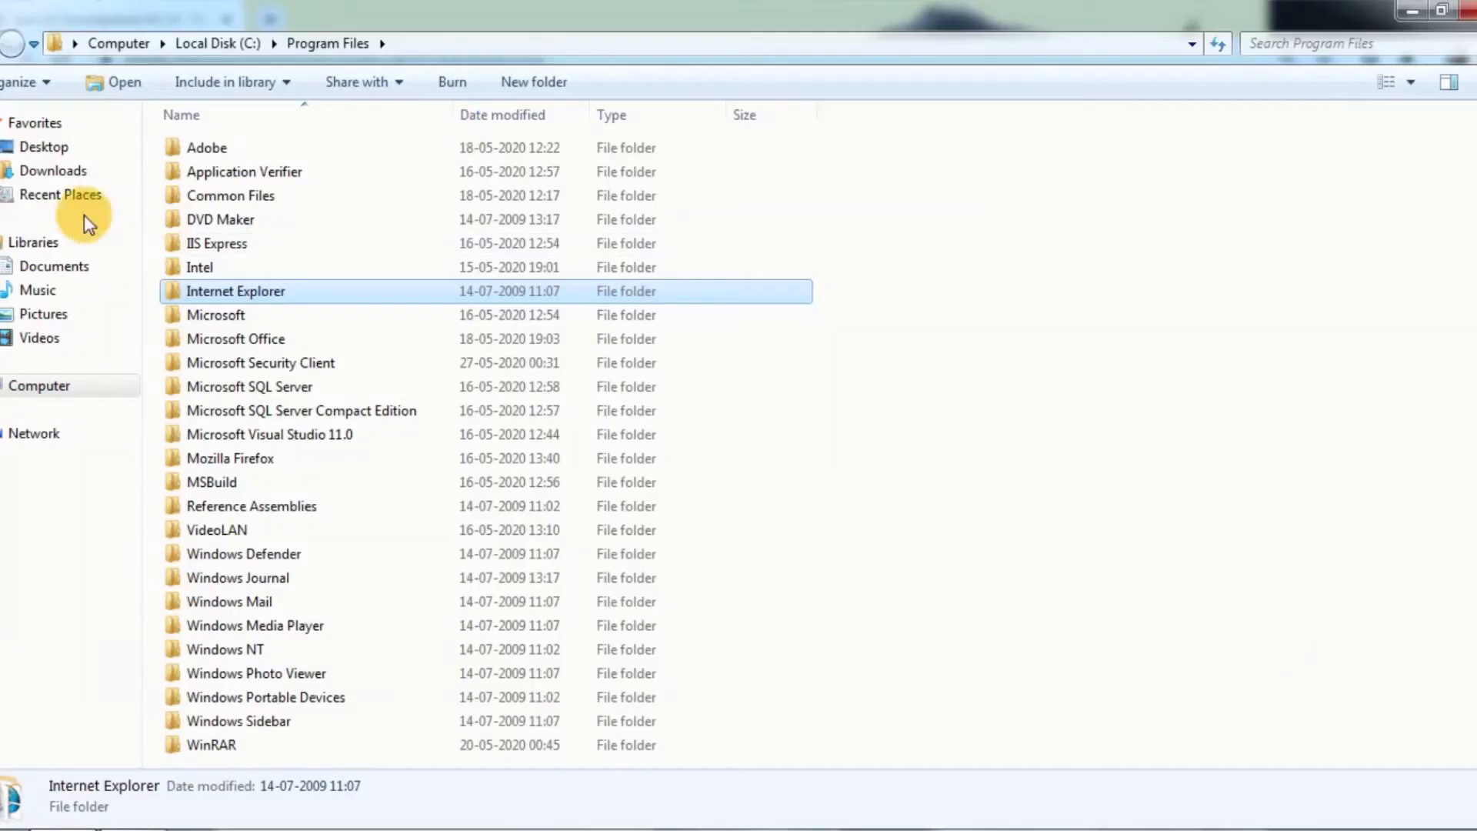
Switch to Windows Explorer and locate the jdk-14.0.1_windows-x64_bin installer in the Downloads folder, dismissing Chrome's download bar.
left_click(53, 170)
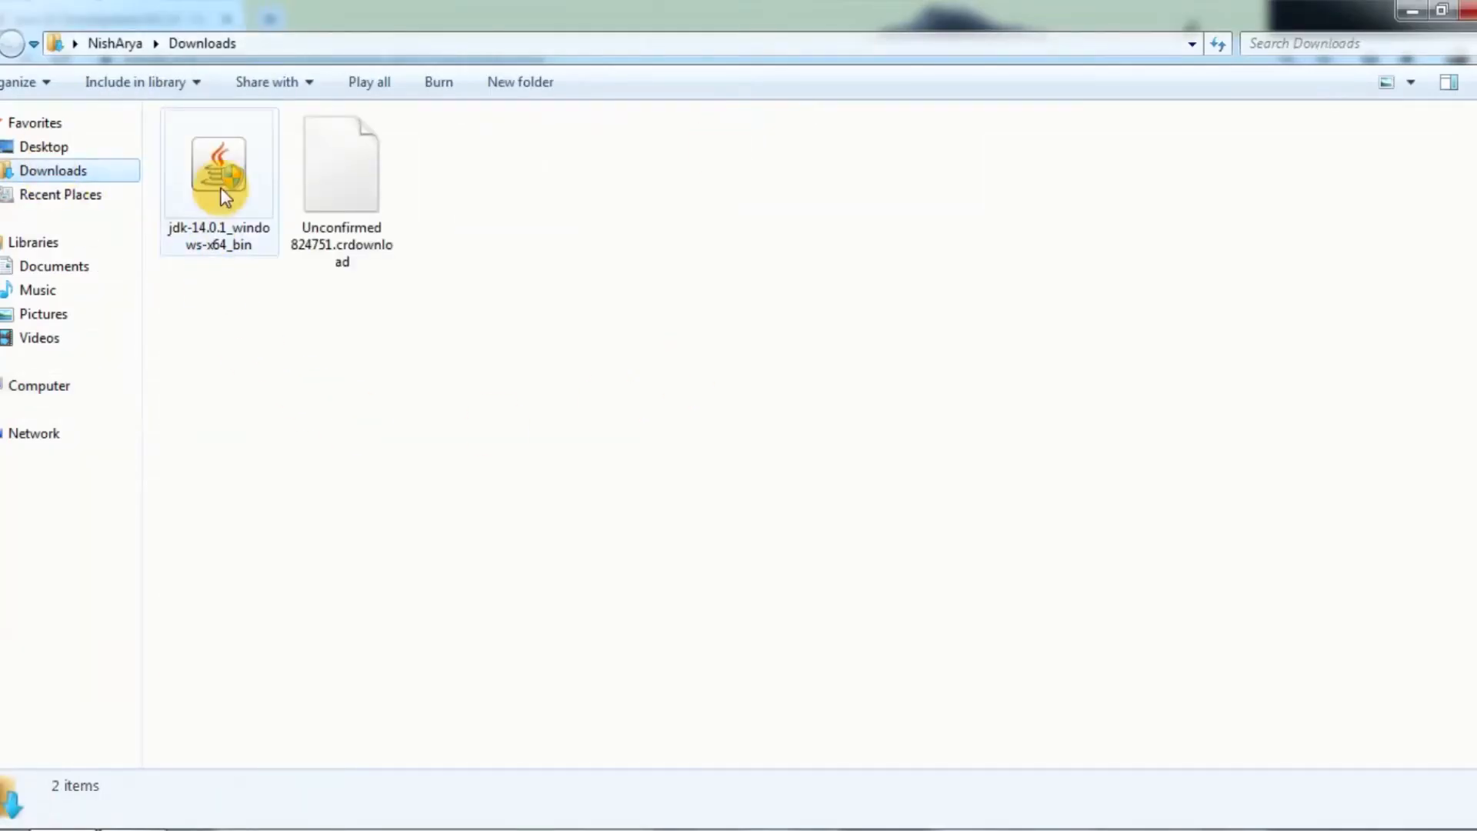
left_click(212, 165)
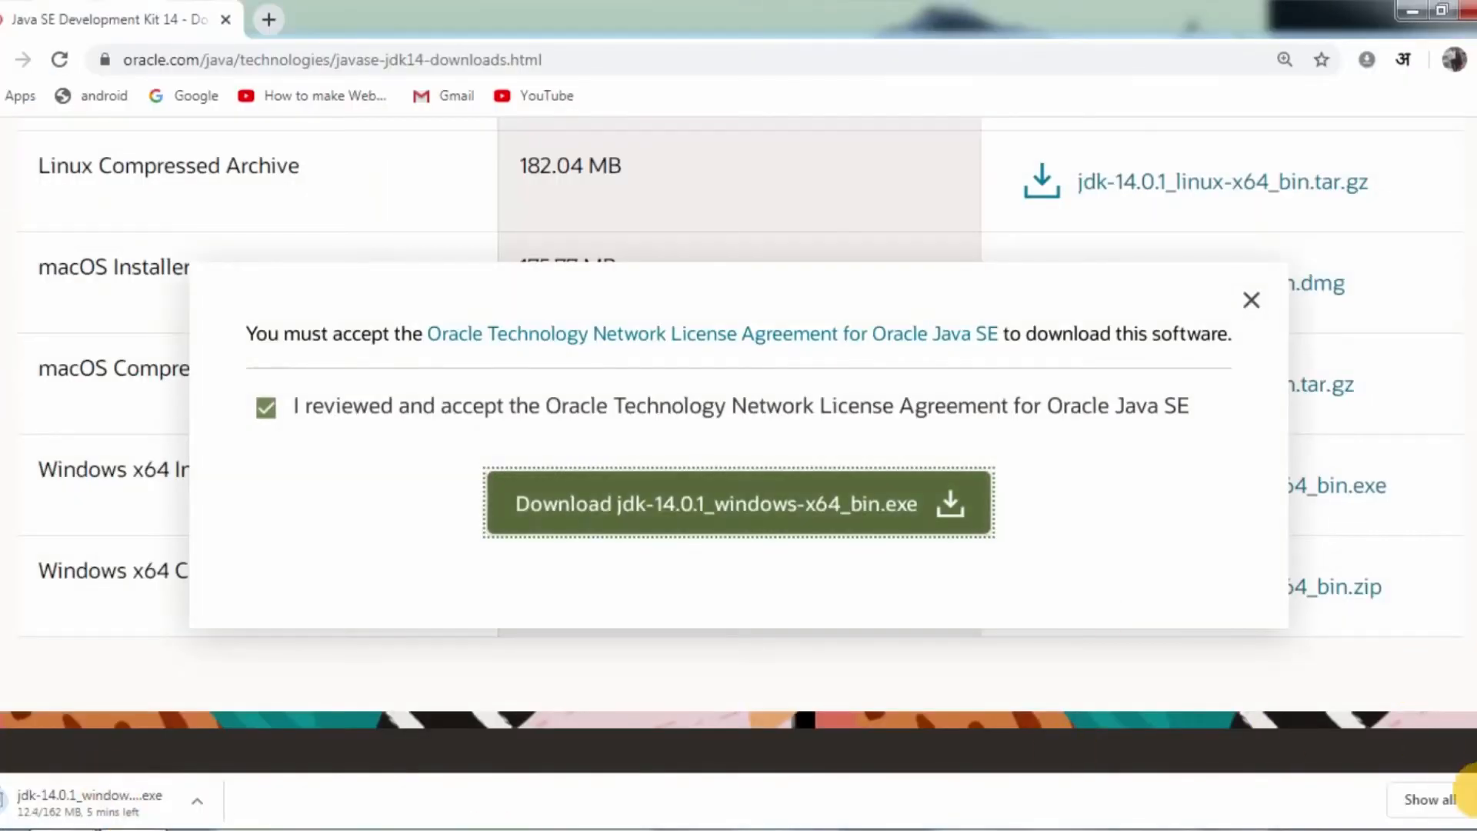
left_click(1476, 799)
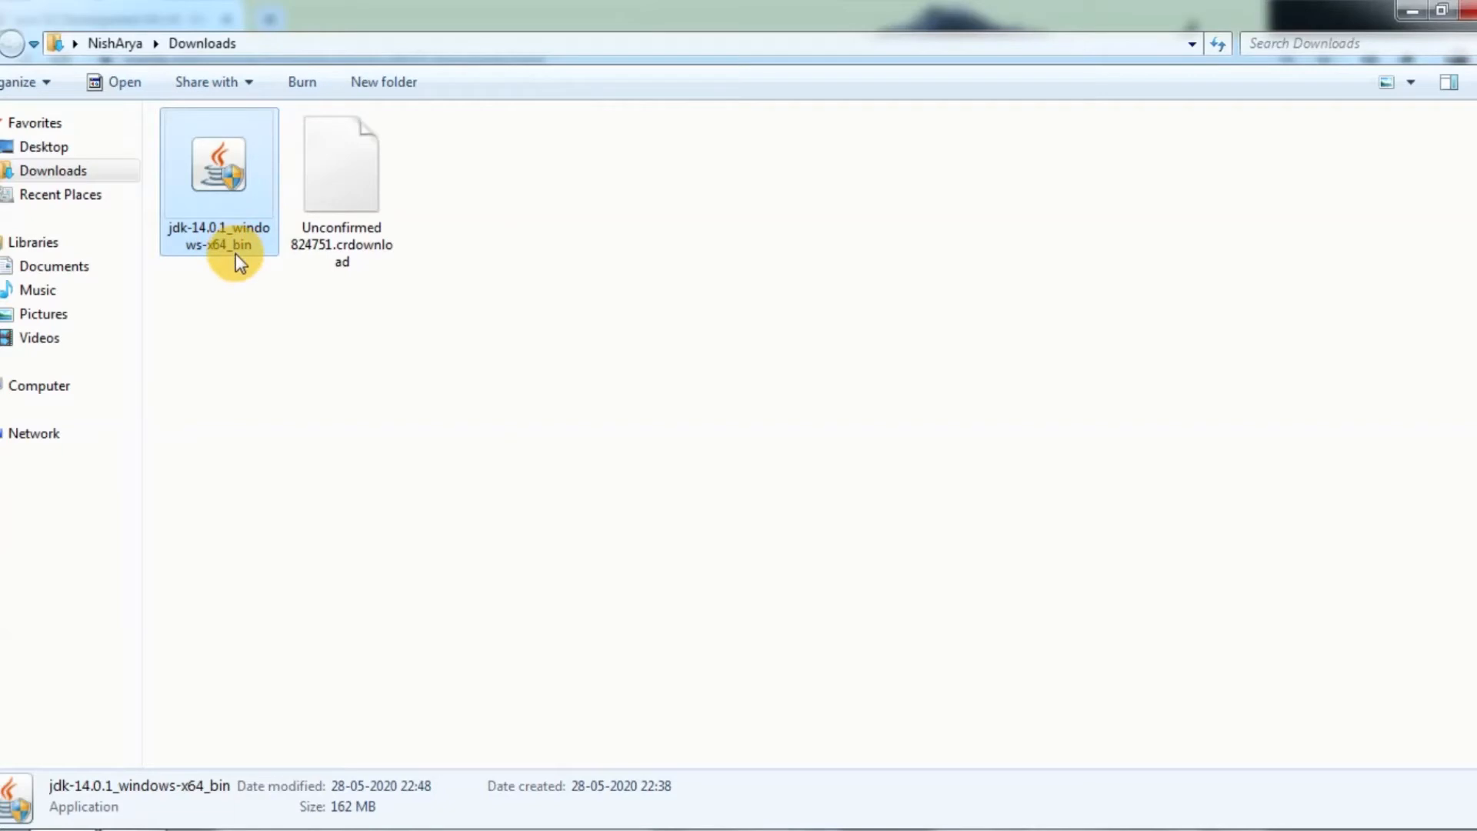
left_click(316, 311)
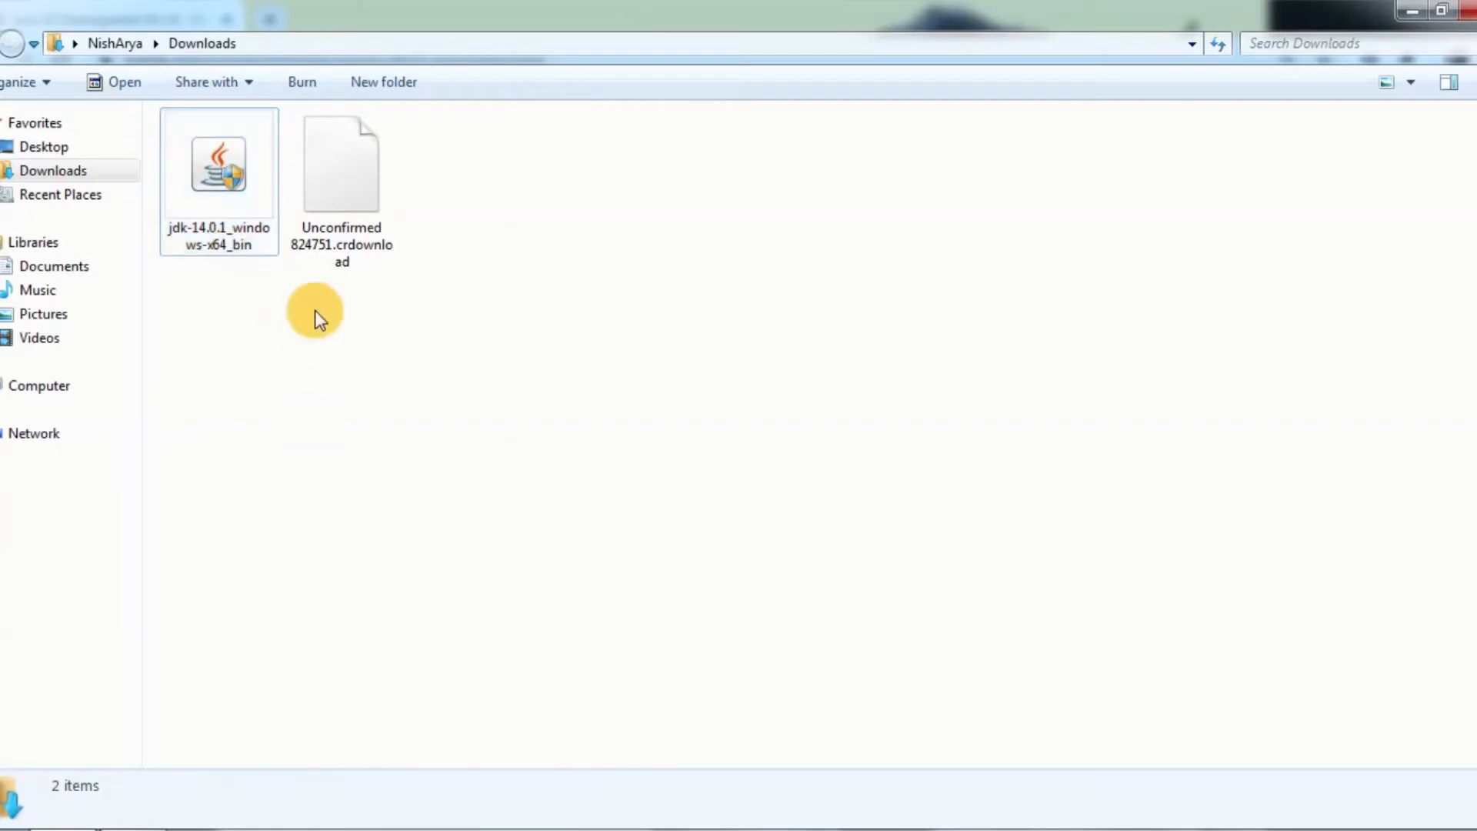
Run the jdk-14.0.1_windows-x64_bin installer, install to the default folder C:\Program Files\Java\jdk-14.0.1\, and close the finished wizard.
left_click(237, 187)
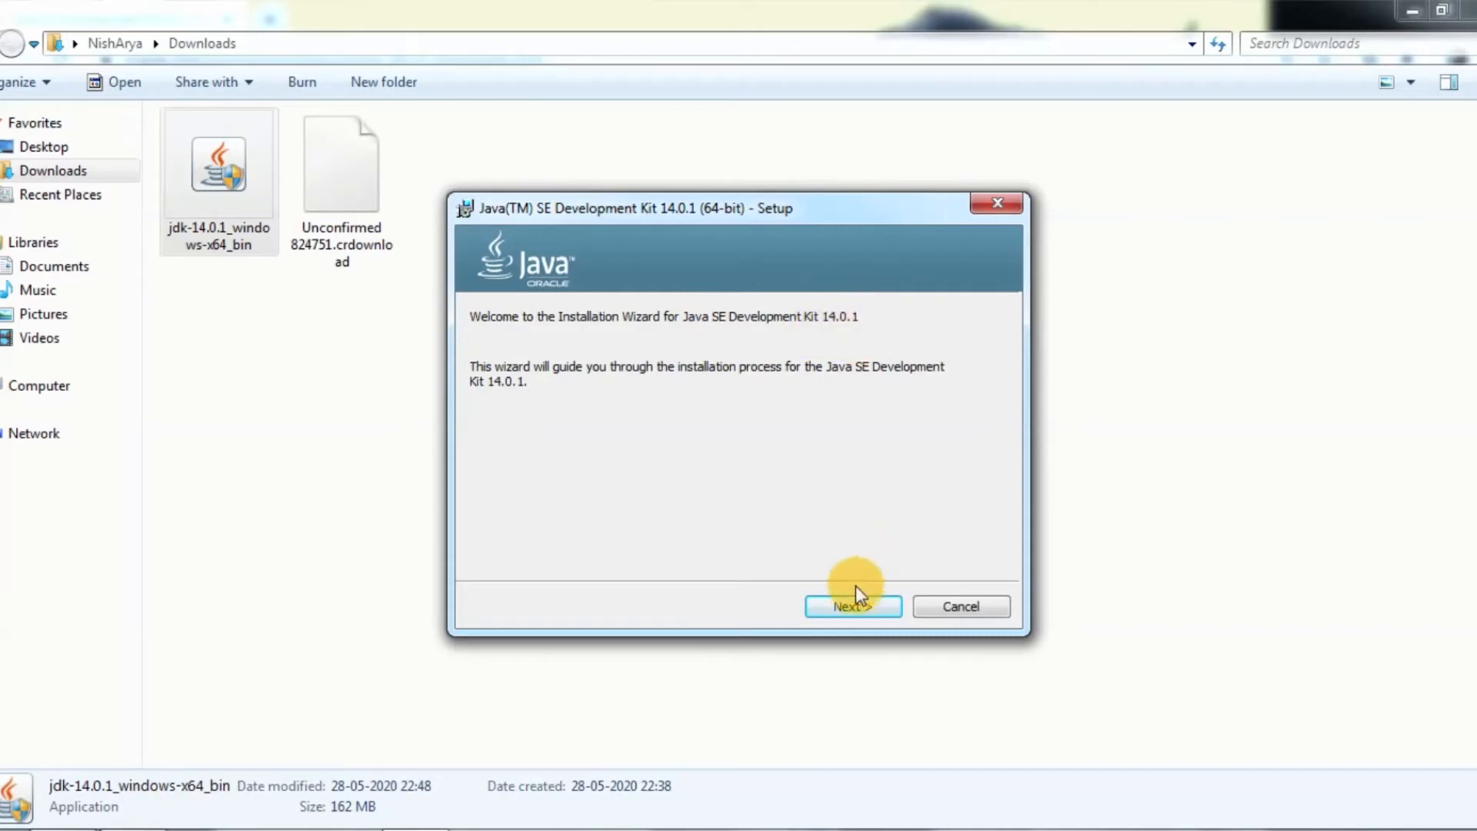
left_click(848, 610)
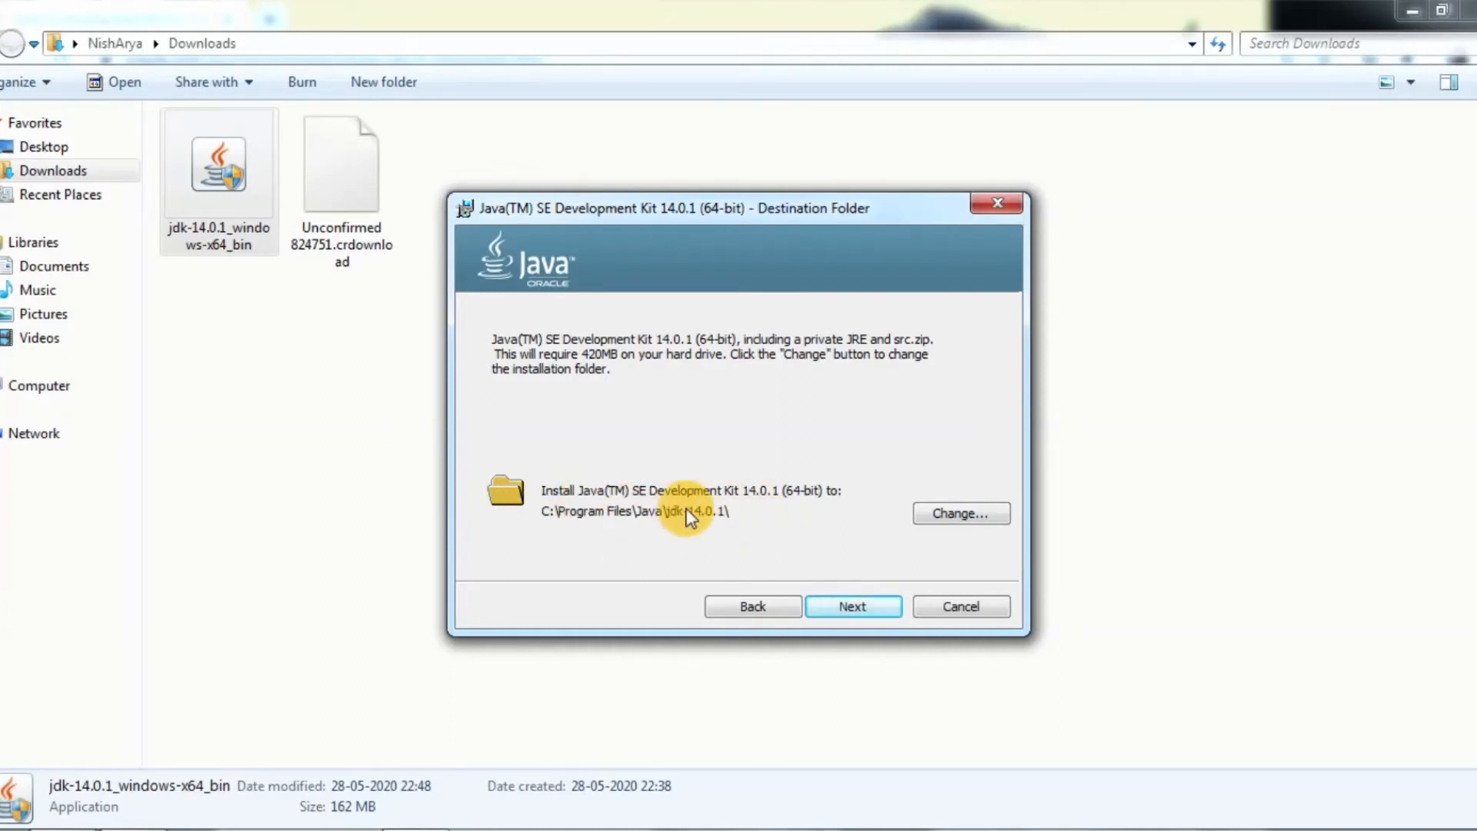
left_click(854, 607)
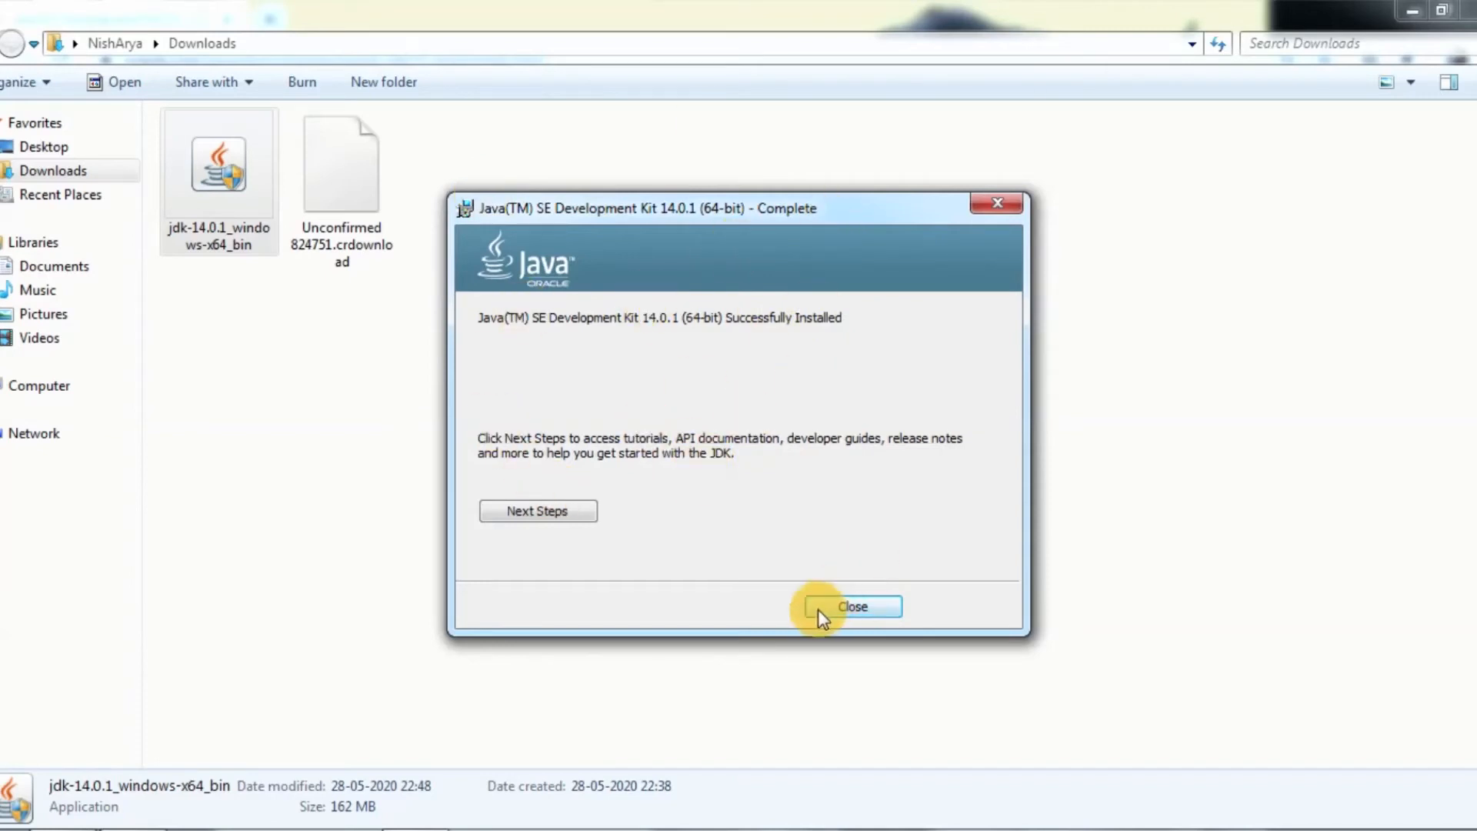
left_click(854, 607)
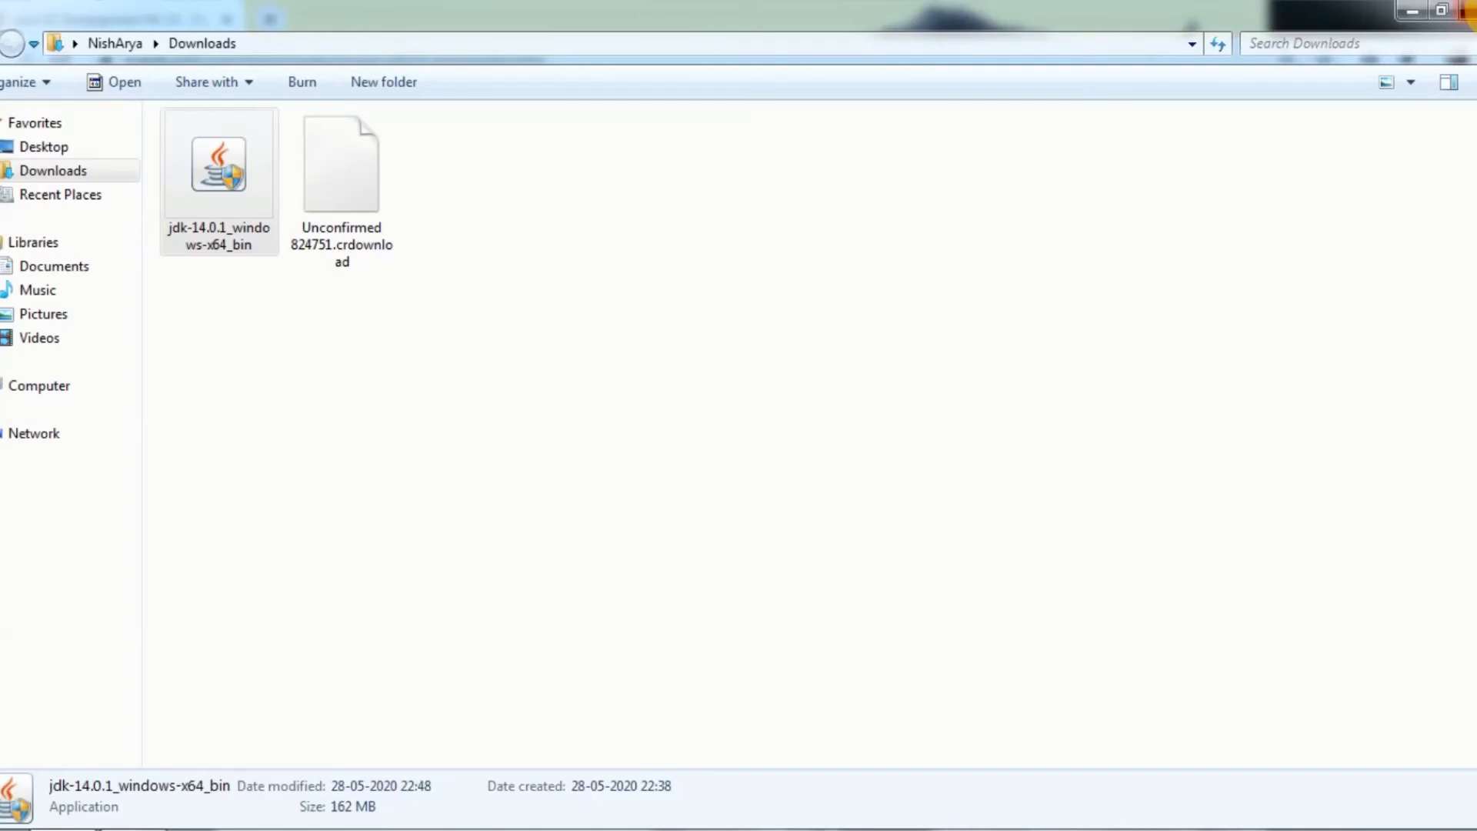
Close the Downloads window, exit Chrome despite the download in progress, and refresh the desktop.
left_click(1471, 10)
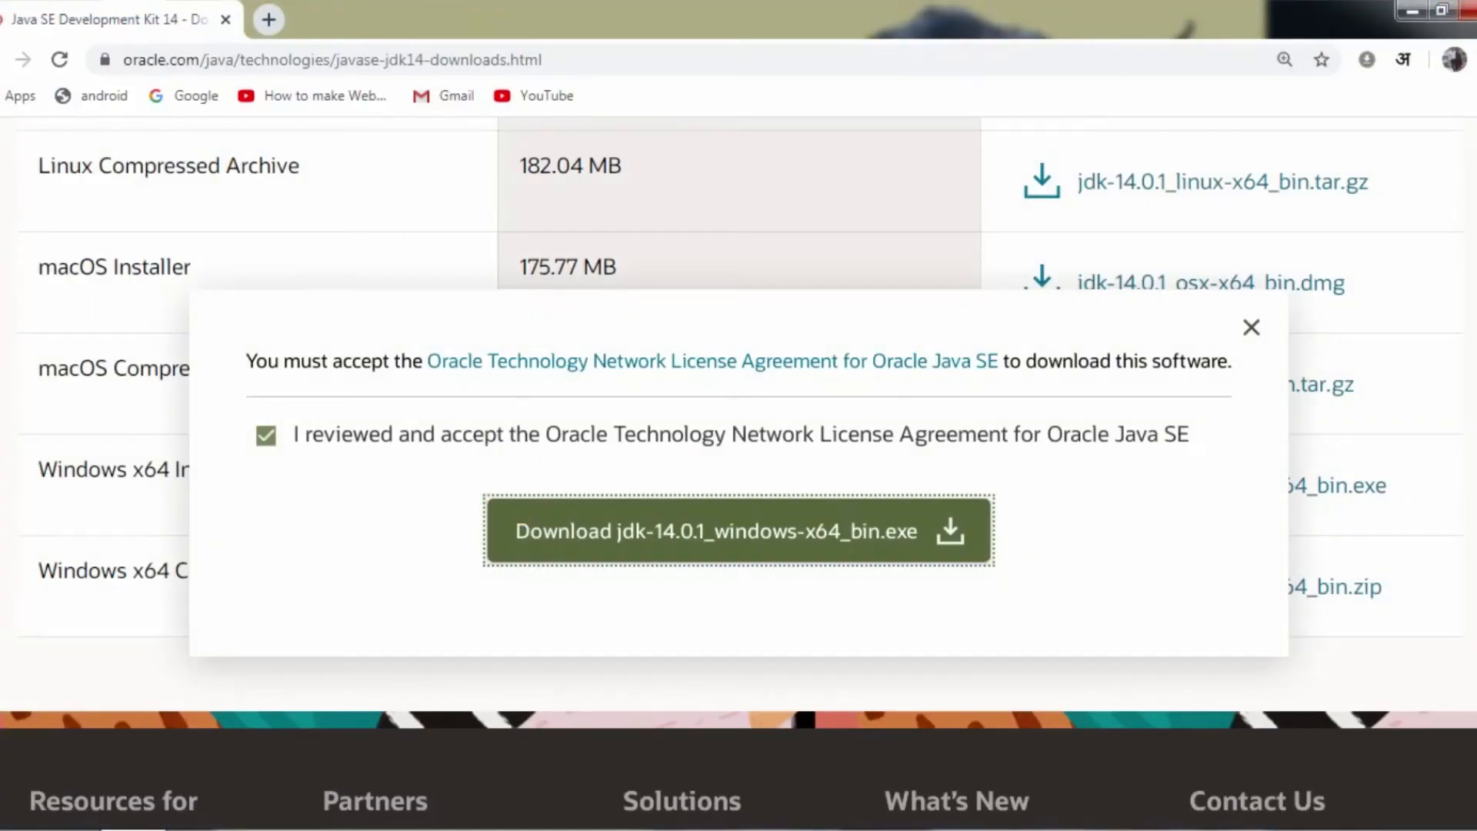
left_click(1466, 10)
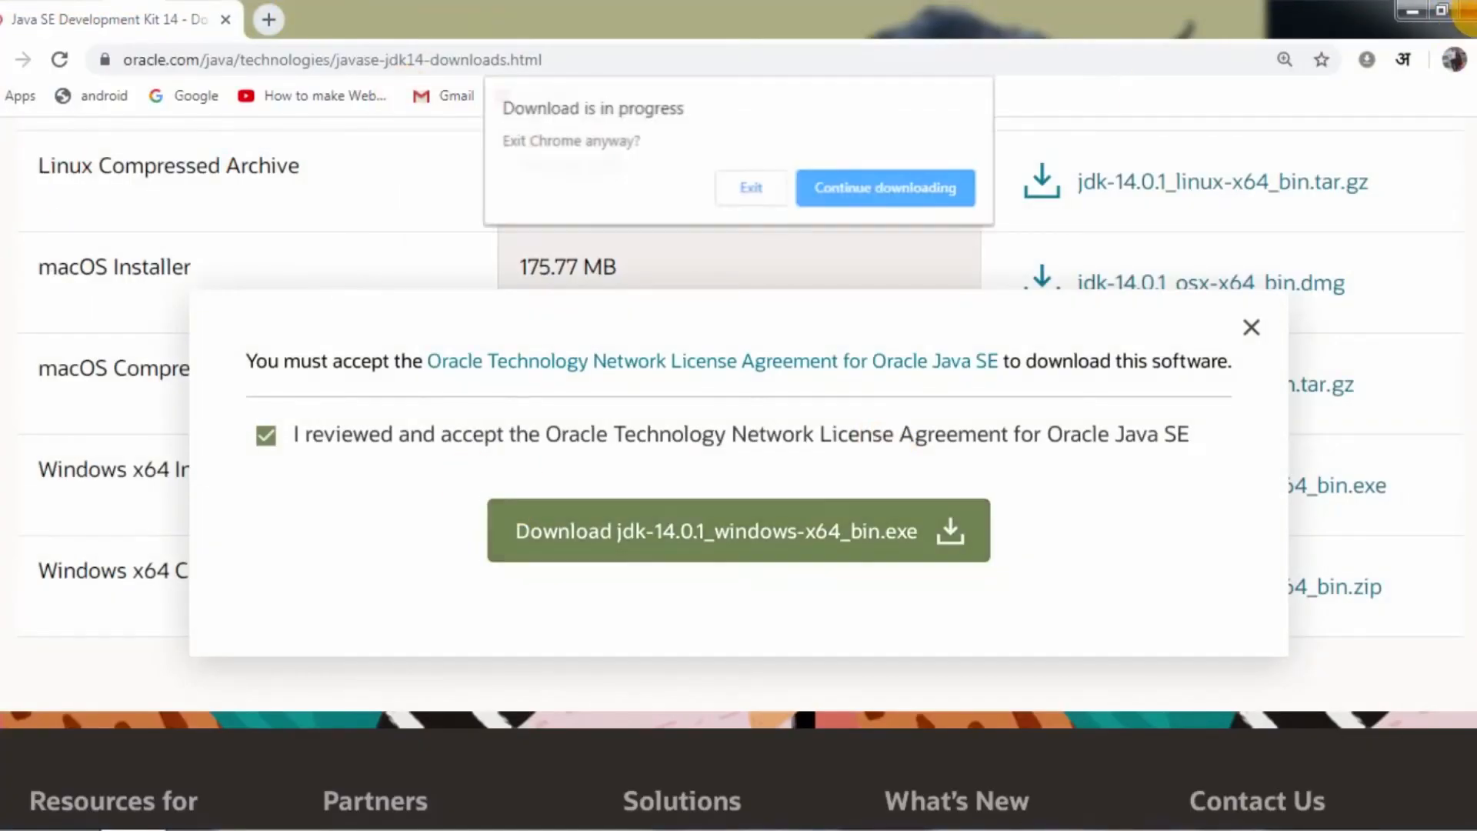
left_click(763, 197)
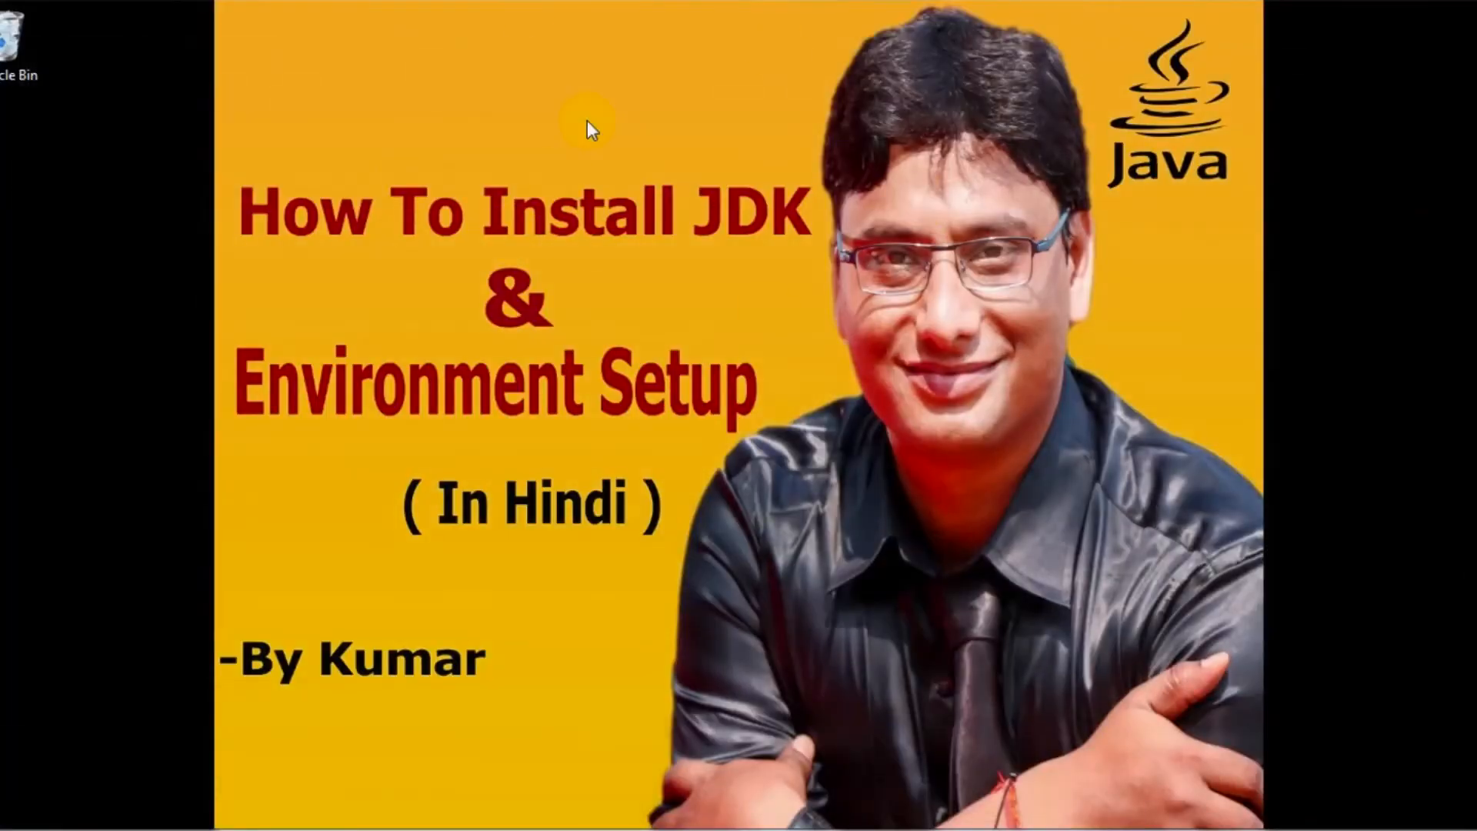
right_click(586, 118)
left_click(660, 193)
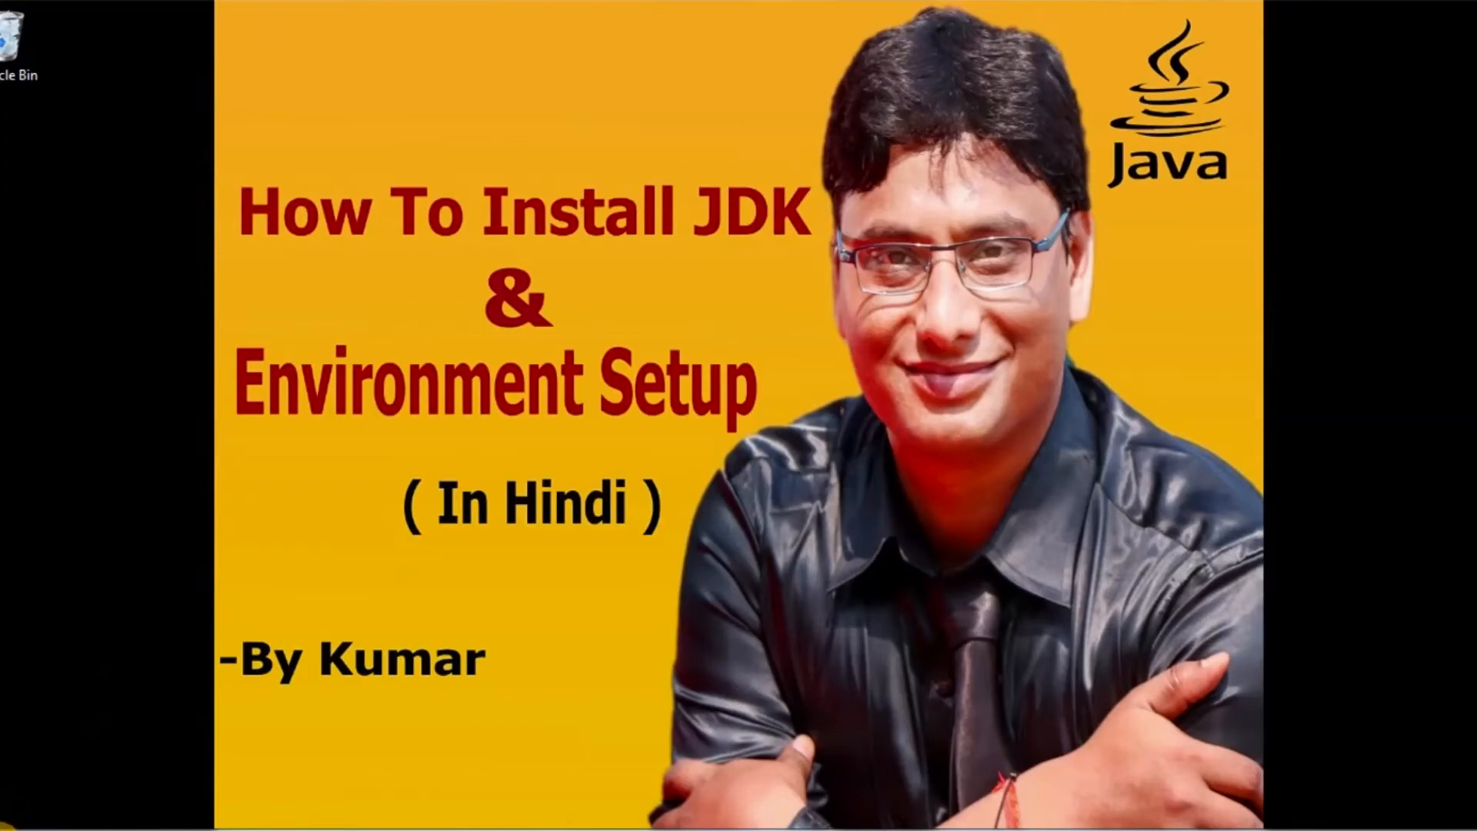
Open the Java folder inside Program Files on Local Disk (C:).
left_click(23, 812)
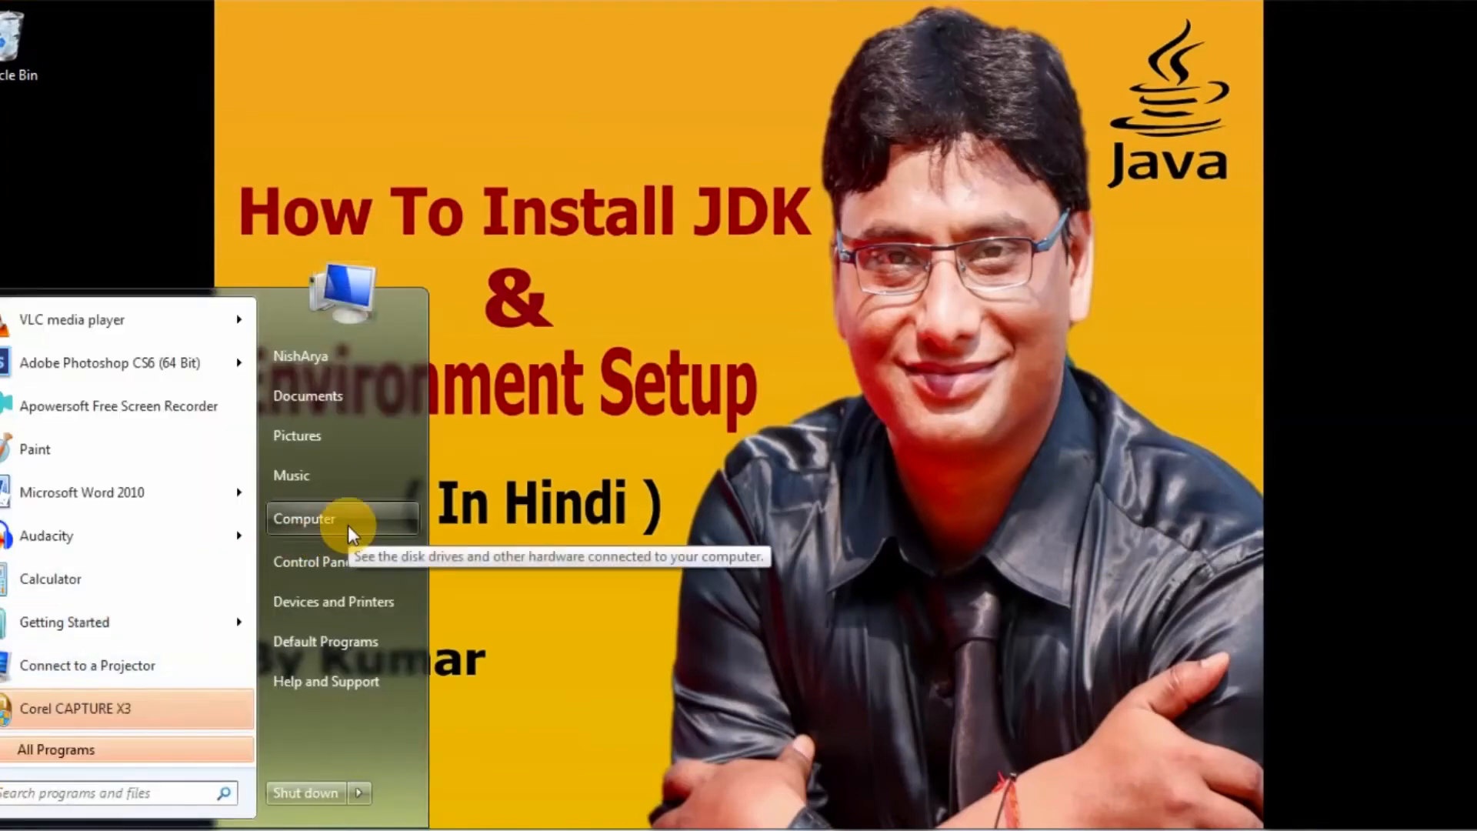
left_click(317, 521)
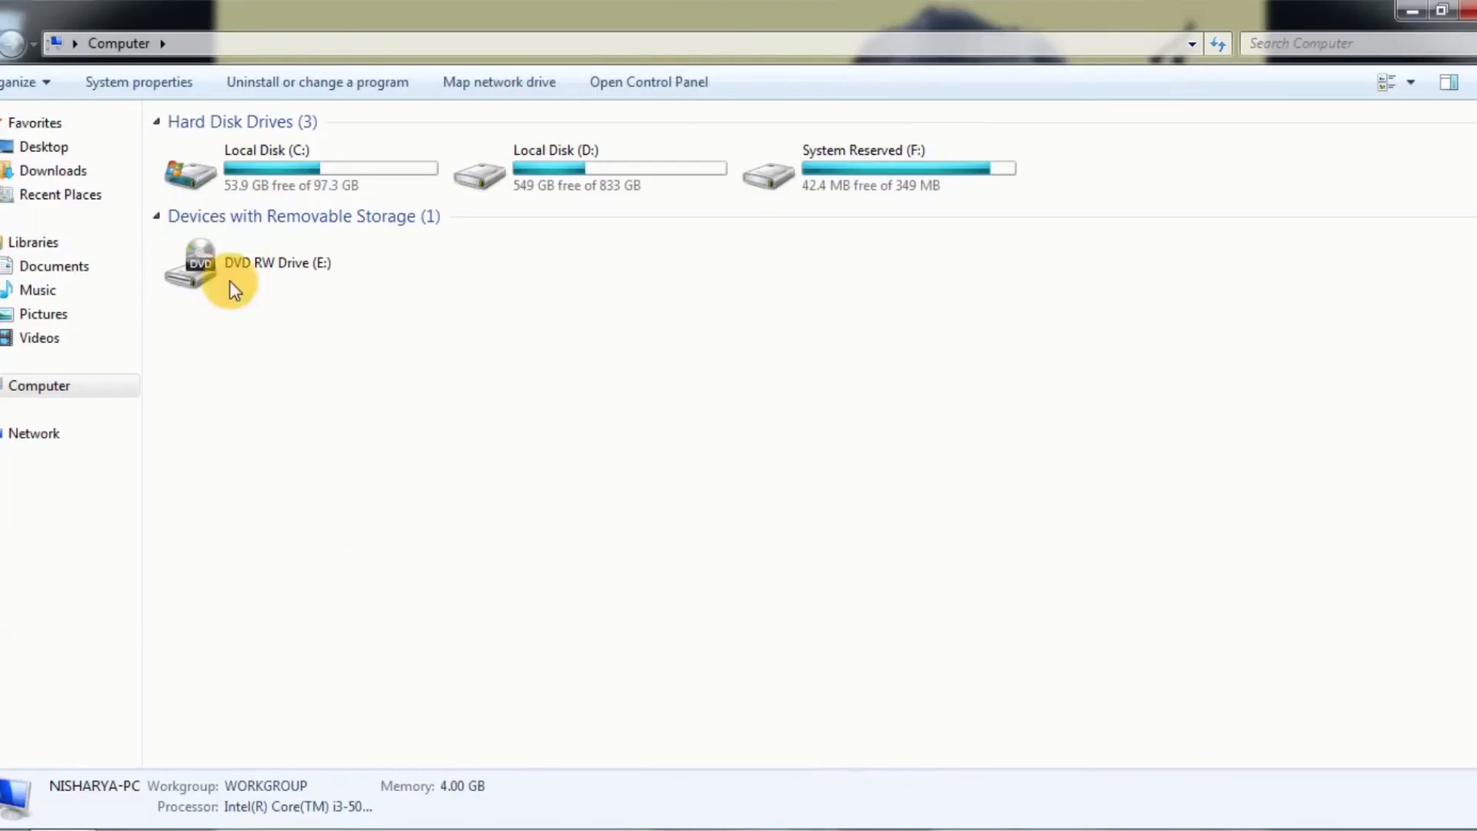
double_click(293, 165)
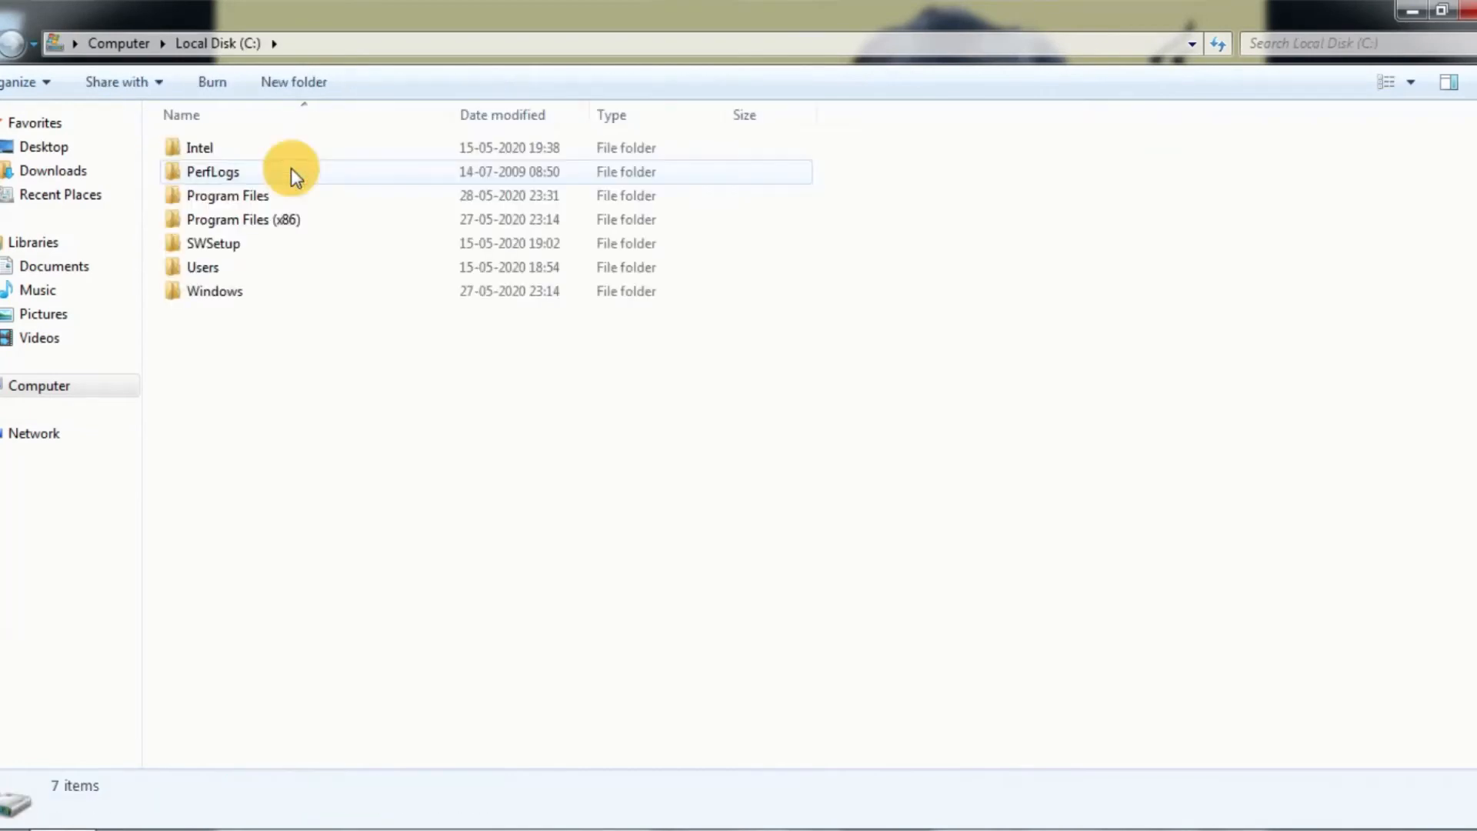
double_click(225, 199)
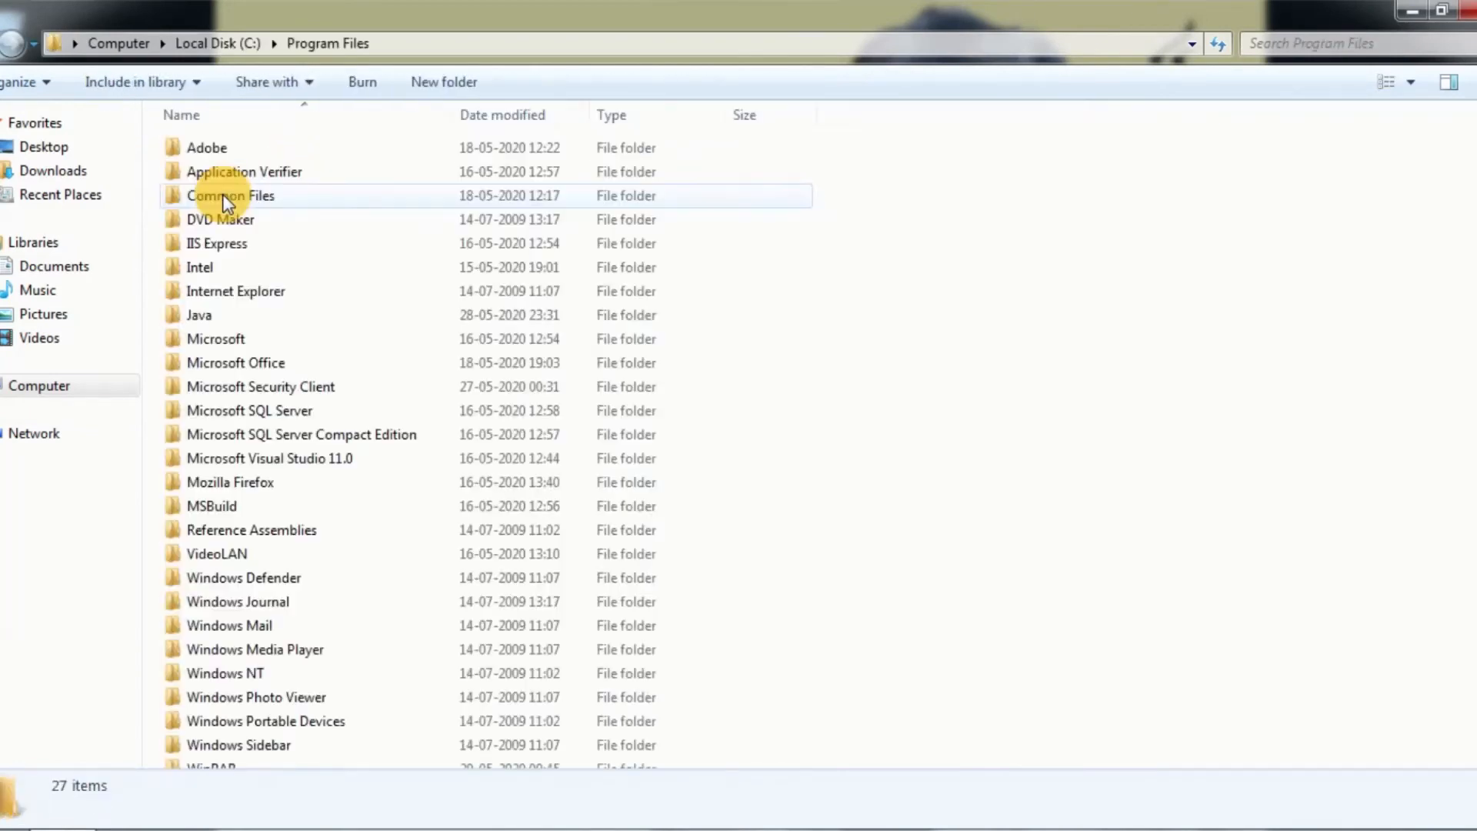
left_click(205, 320)
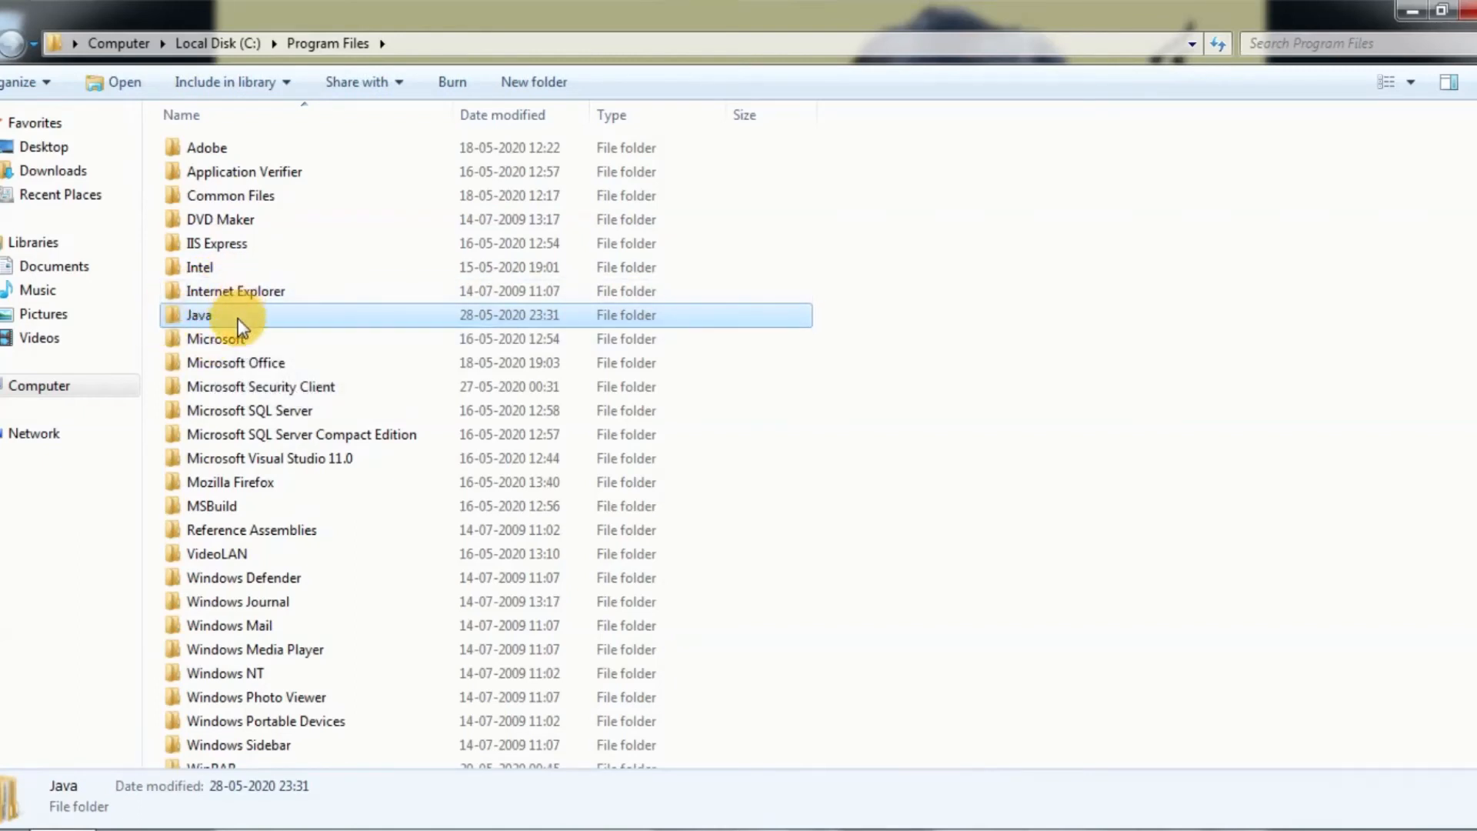
mouse_move(237, 317)
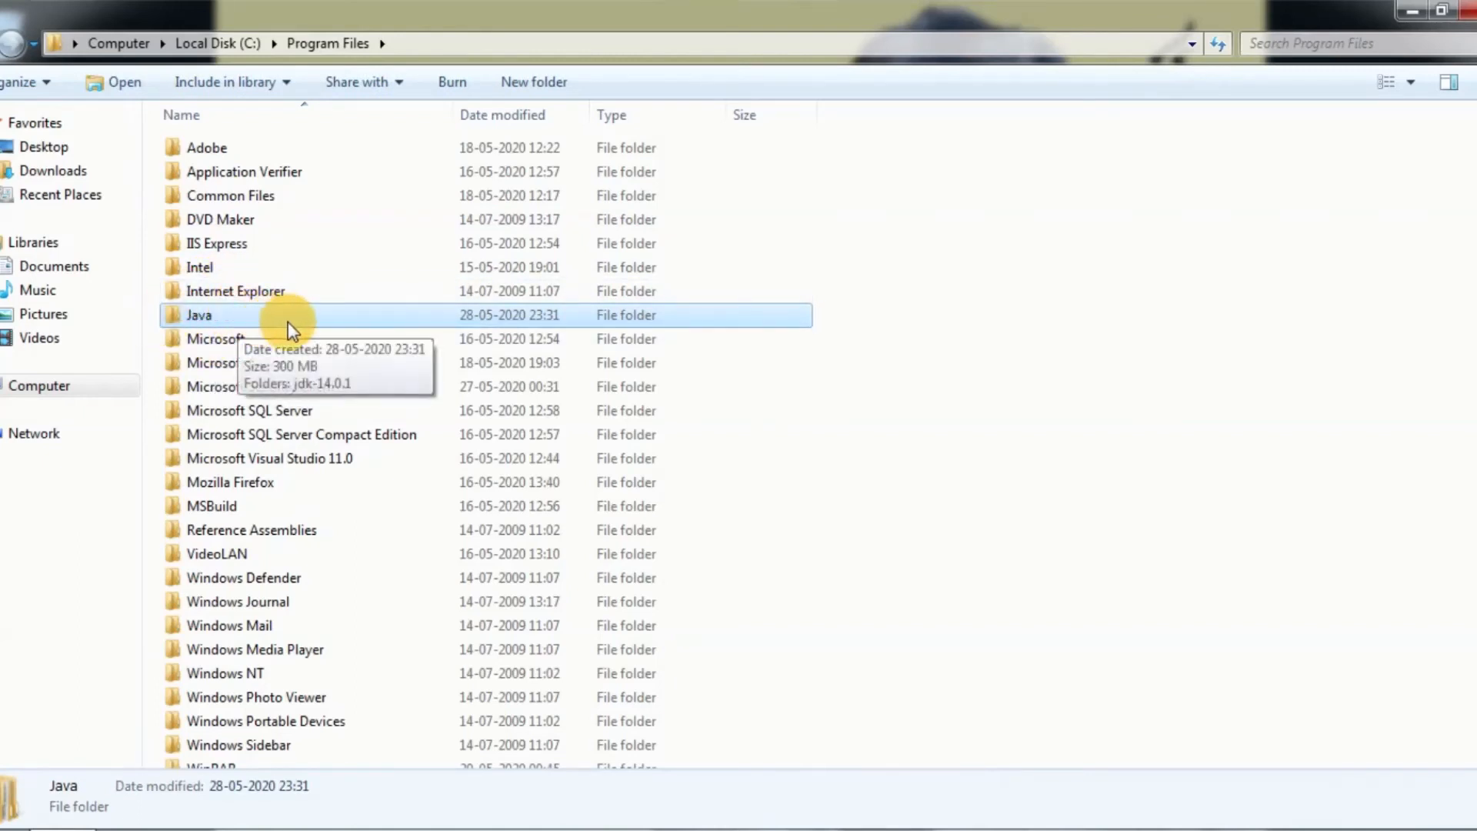
double_click(357, 317)
Open the jdk-14.0.1 folder and its bin subfolder.
left_click(211, 154)
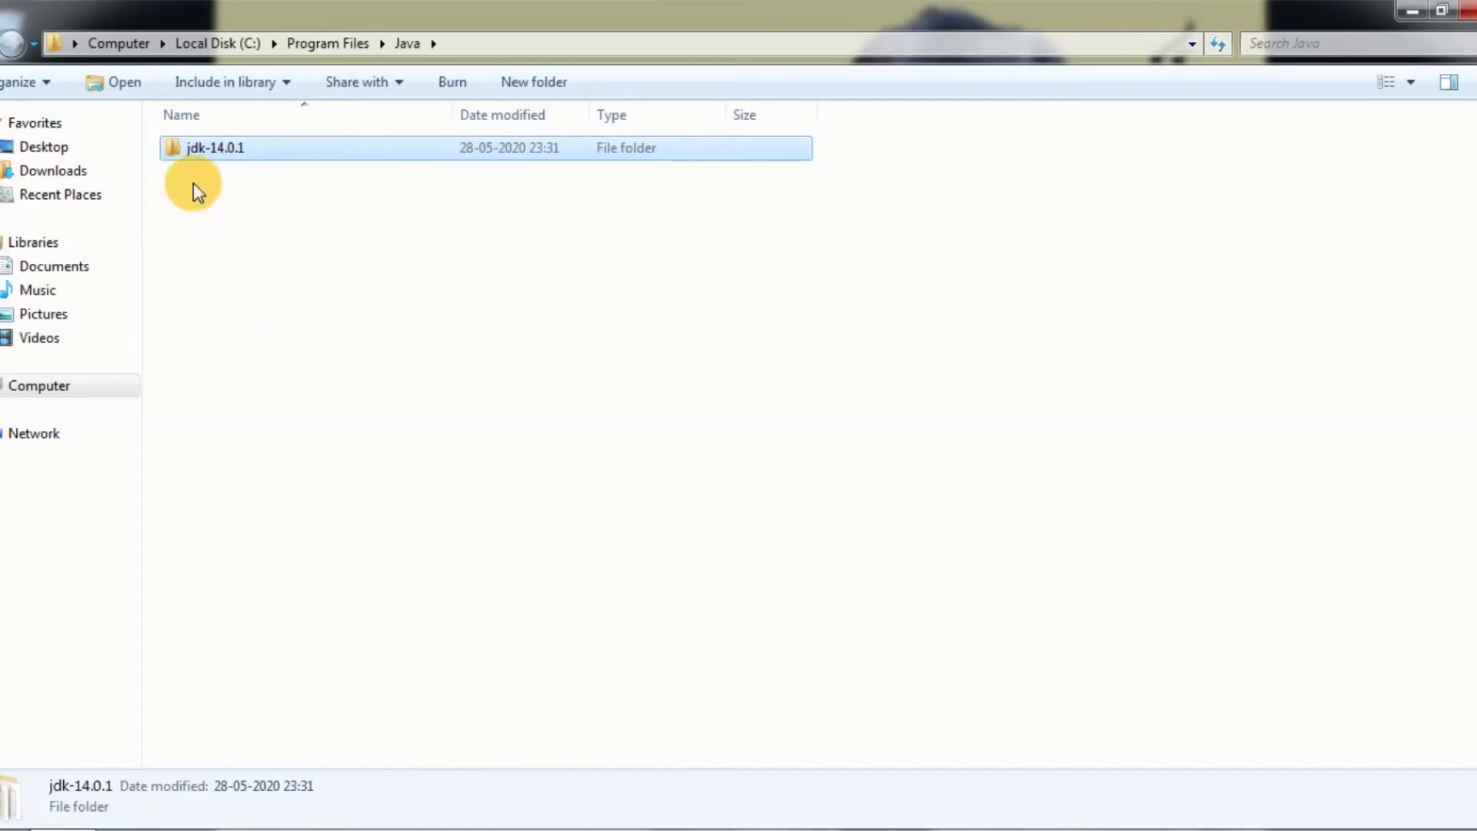
left_click(283, 154)
left_click(292, 210)
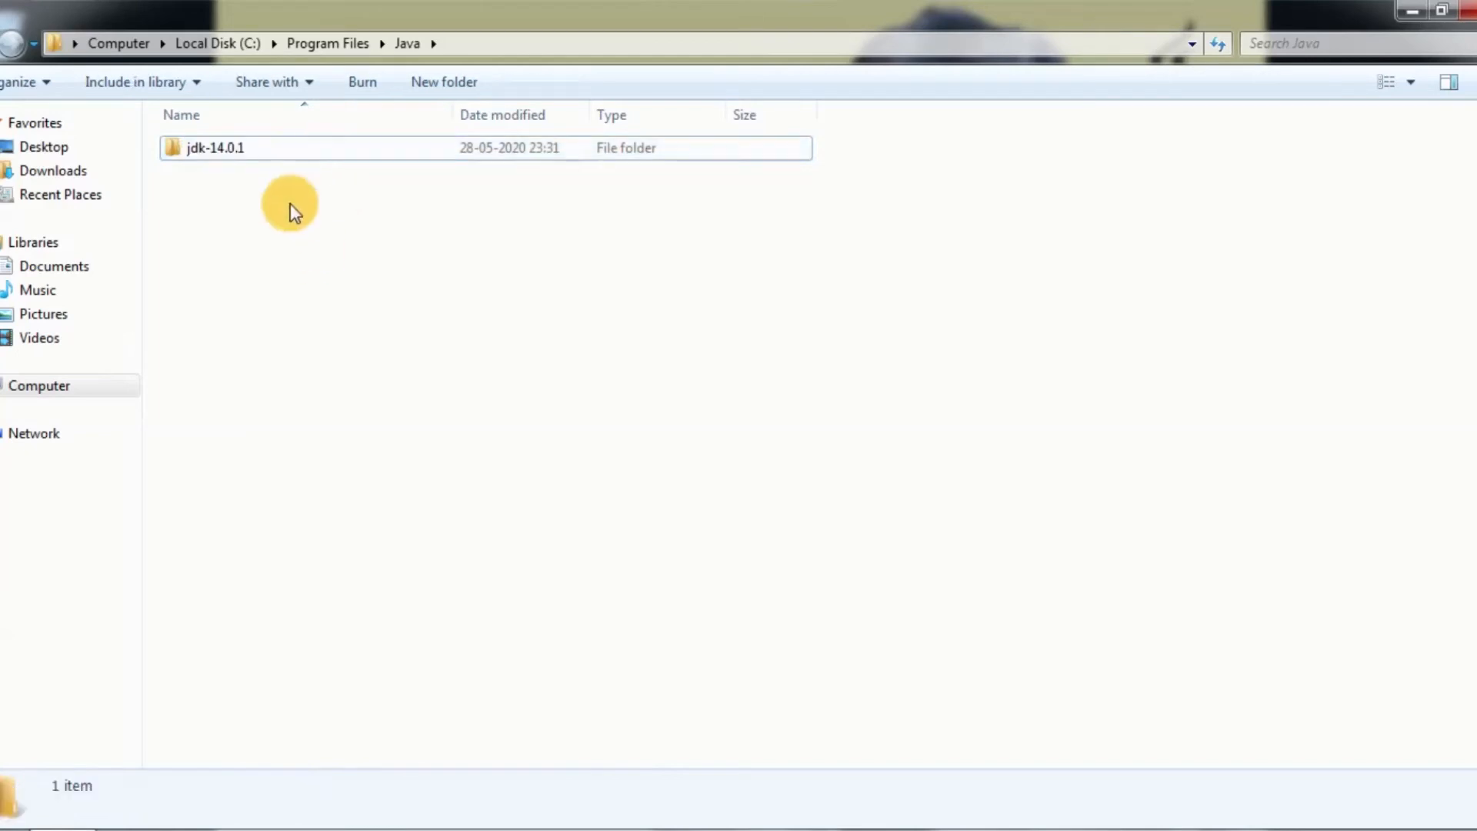
double_click(275, 150)
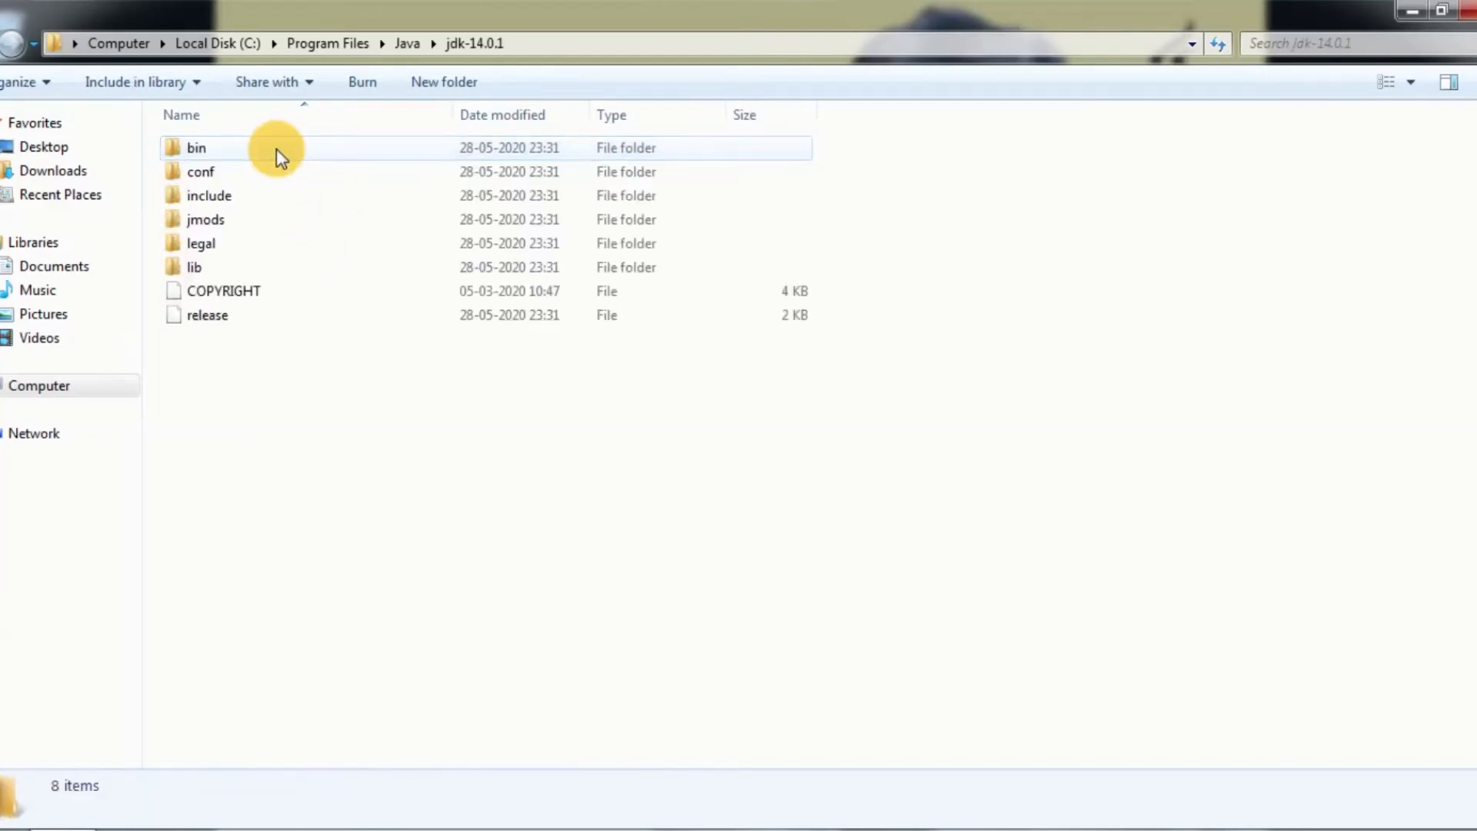
left_click(207, 155)
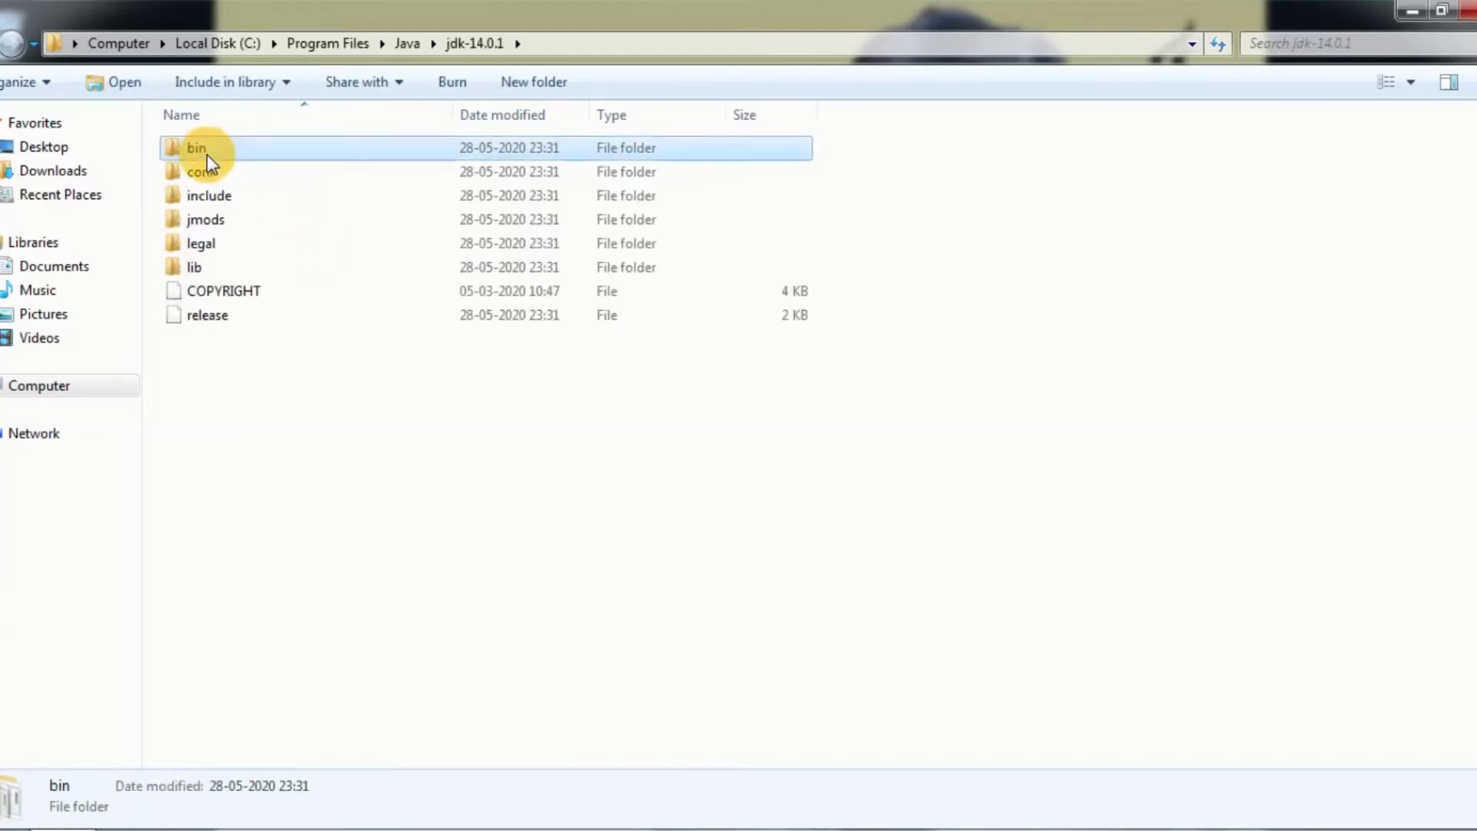
double_click(266, 146)
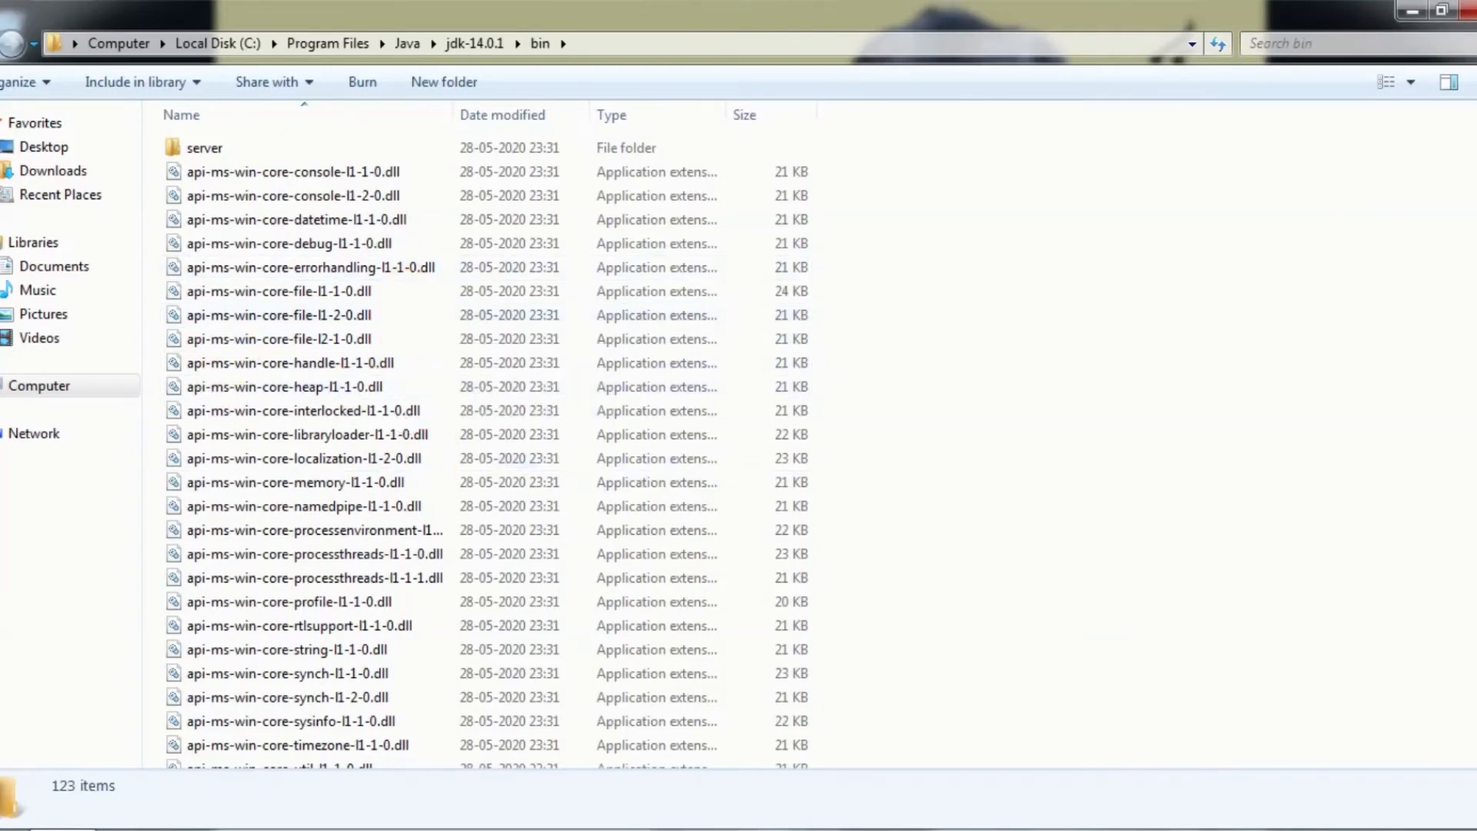
Copy the full path of the JDK's bin folder, C:\Program Files\Java\jdk-14.0.1\bin.
scroll(1266, 181, "down", 20)
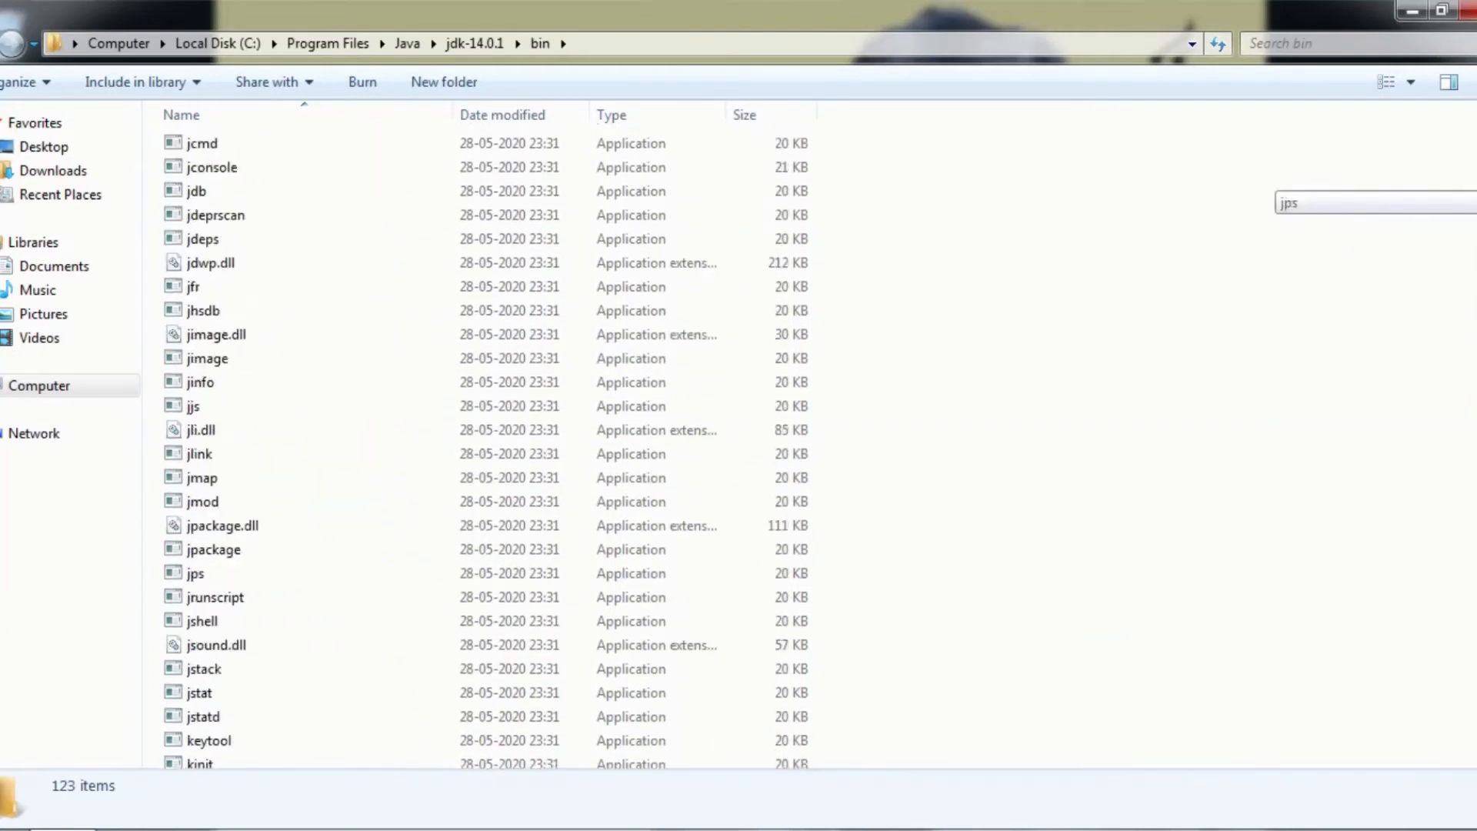
scroll(1266, 181, "down", 7)
scroll(1266, 181, "up", 20)
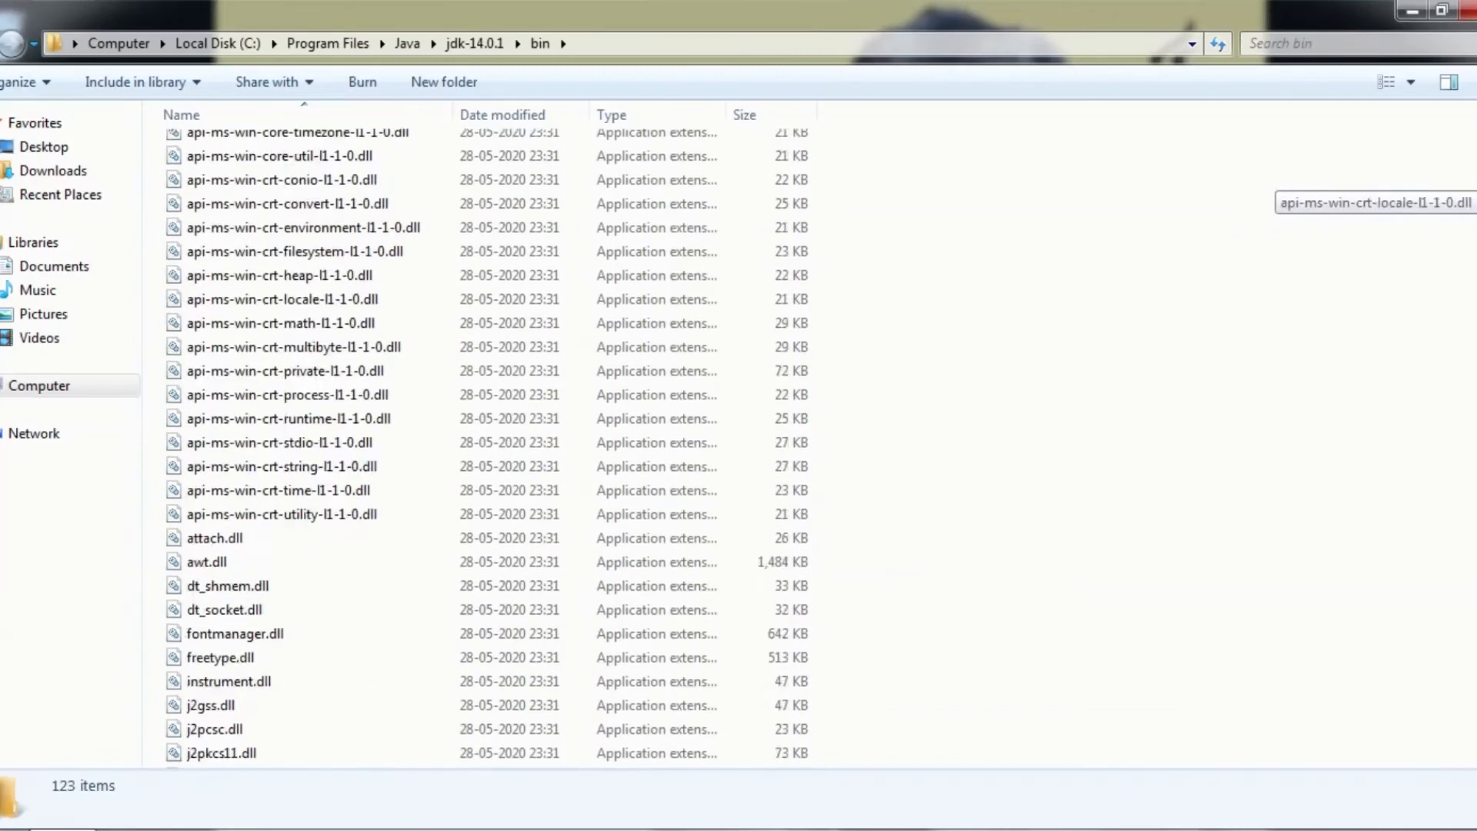
scroll(1266, 181, "up", 8)
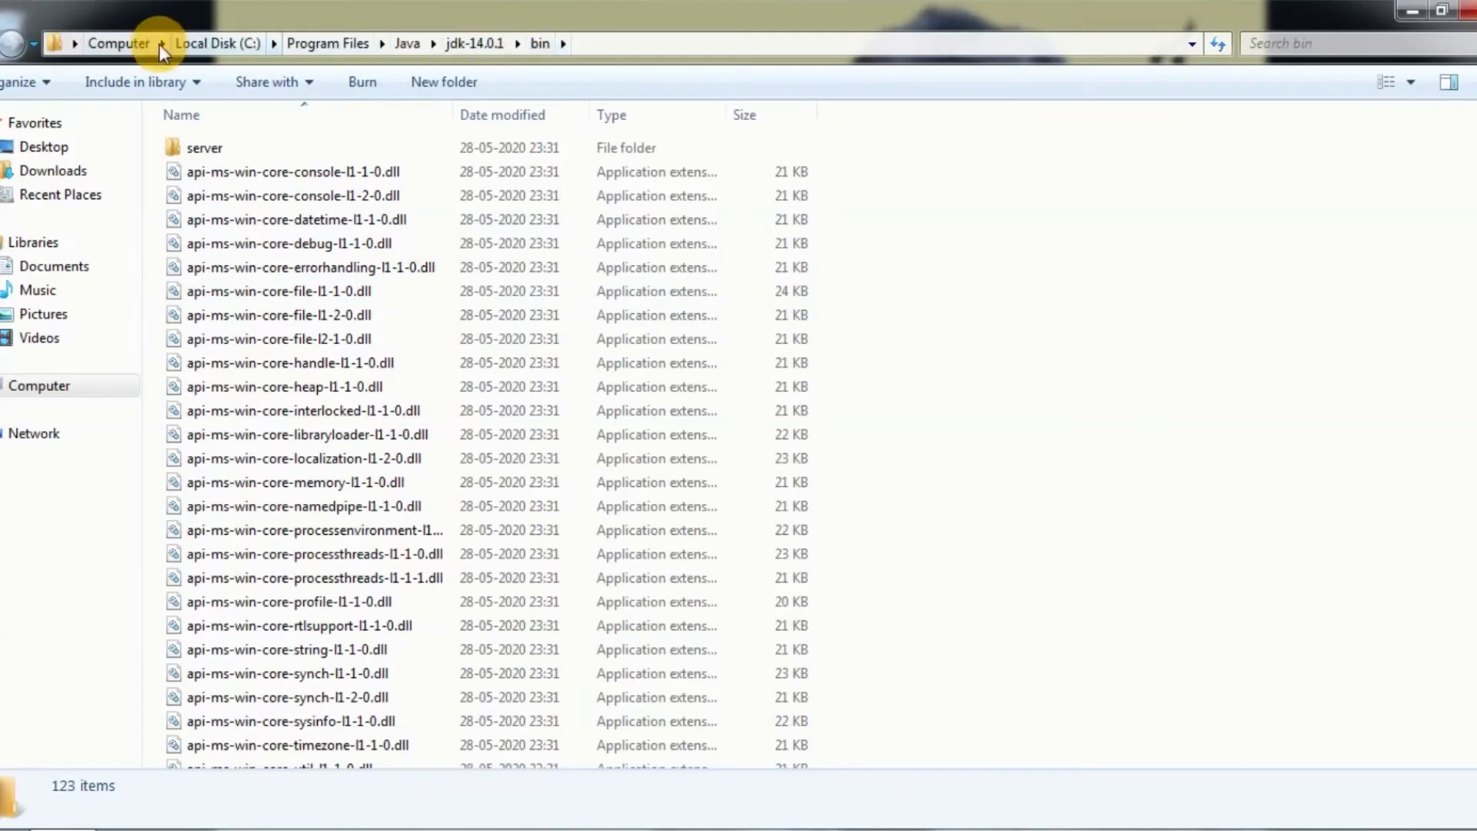
left_click(653, 44)
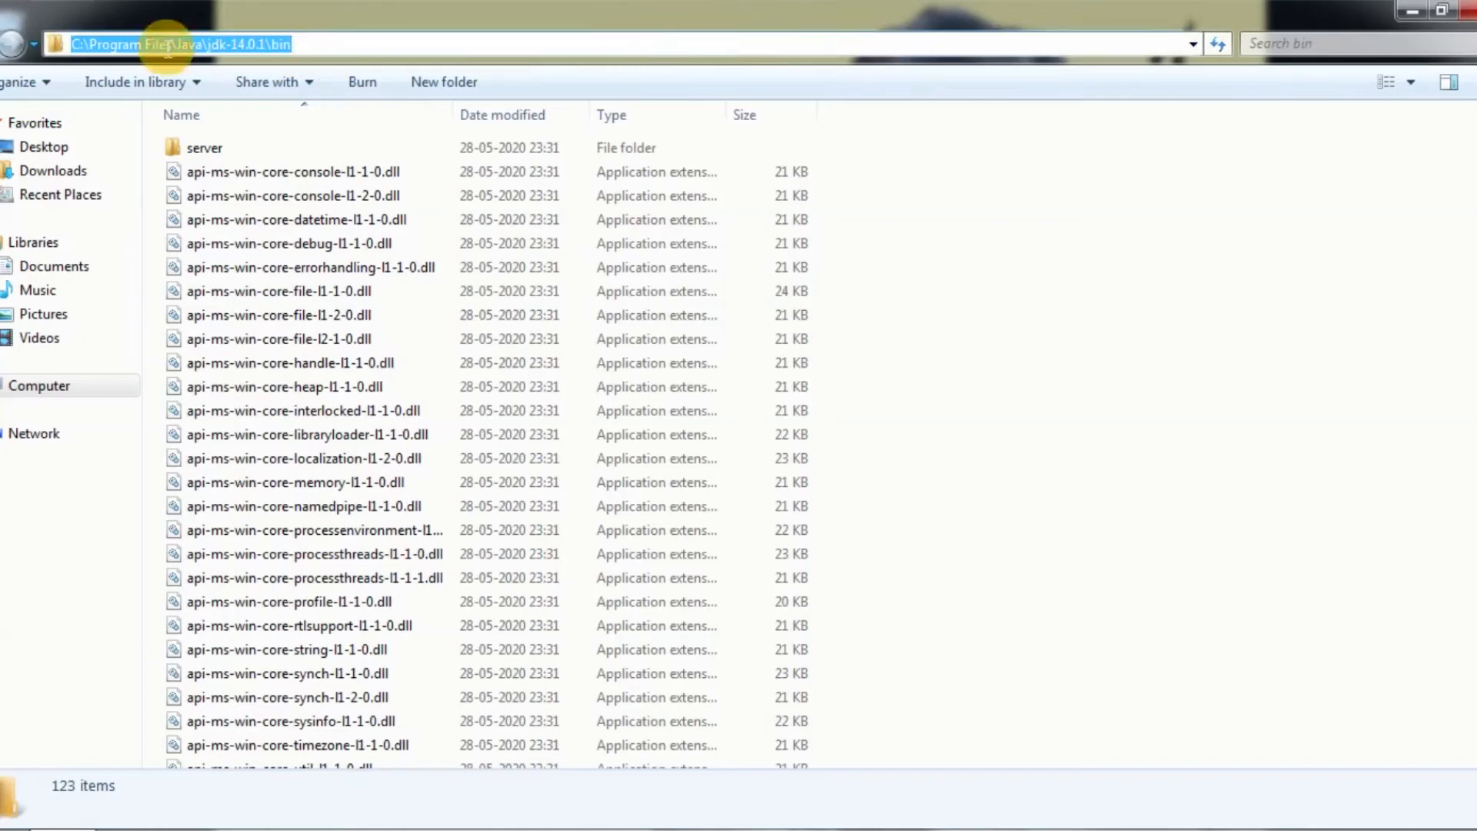
right_click(238, 42)
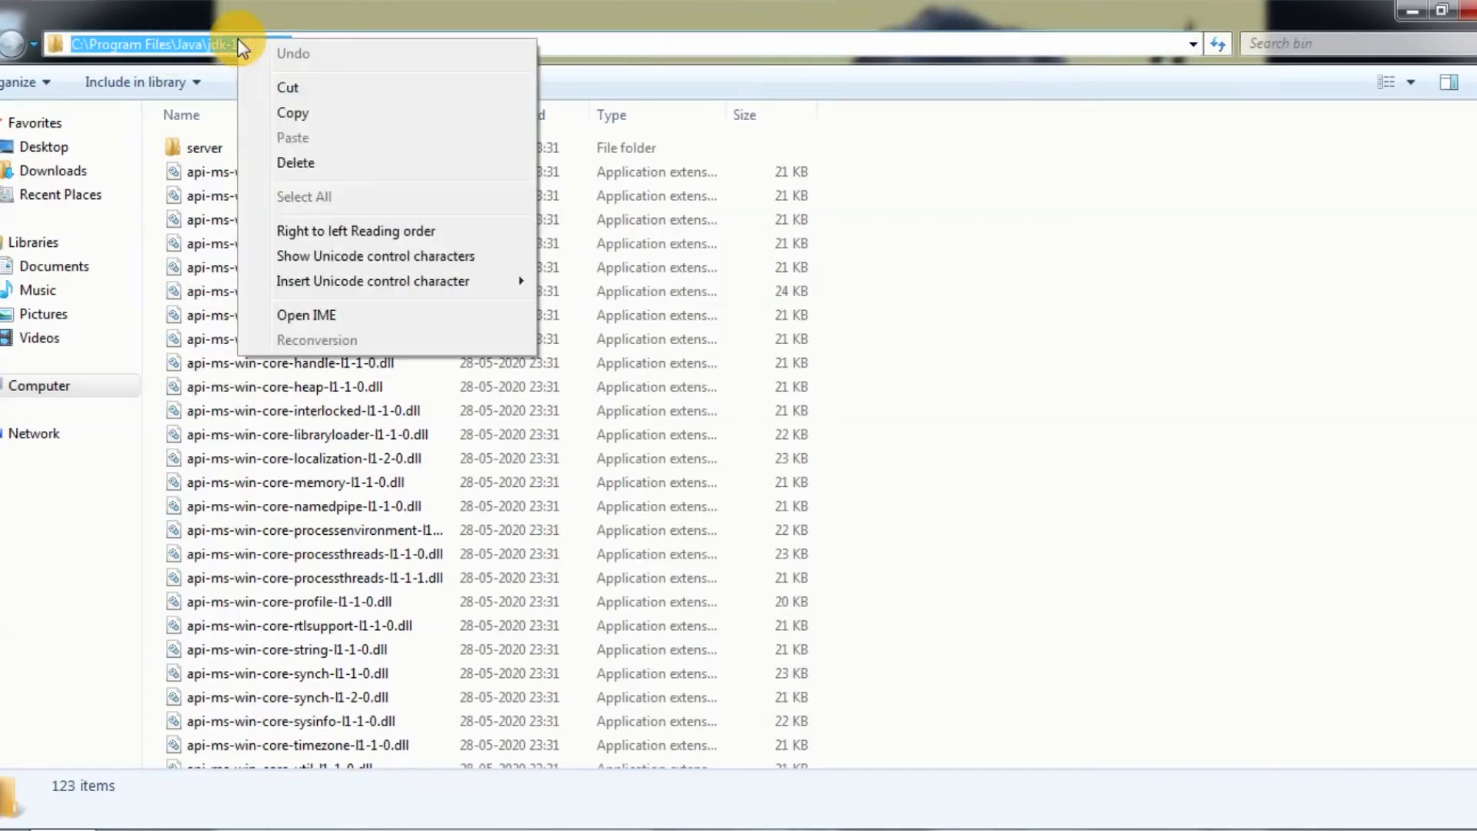
left_click(293, 113)
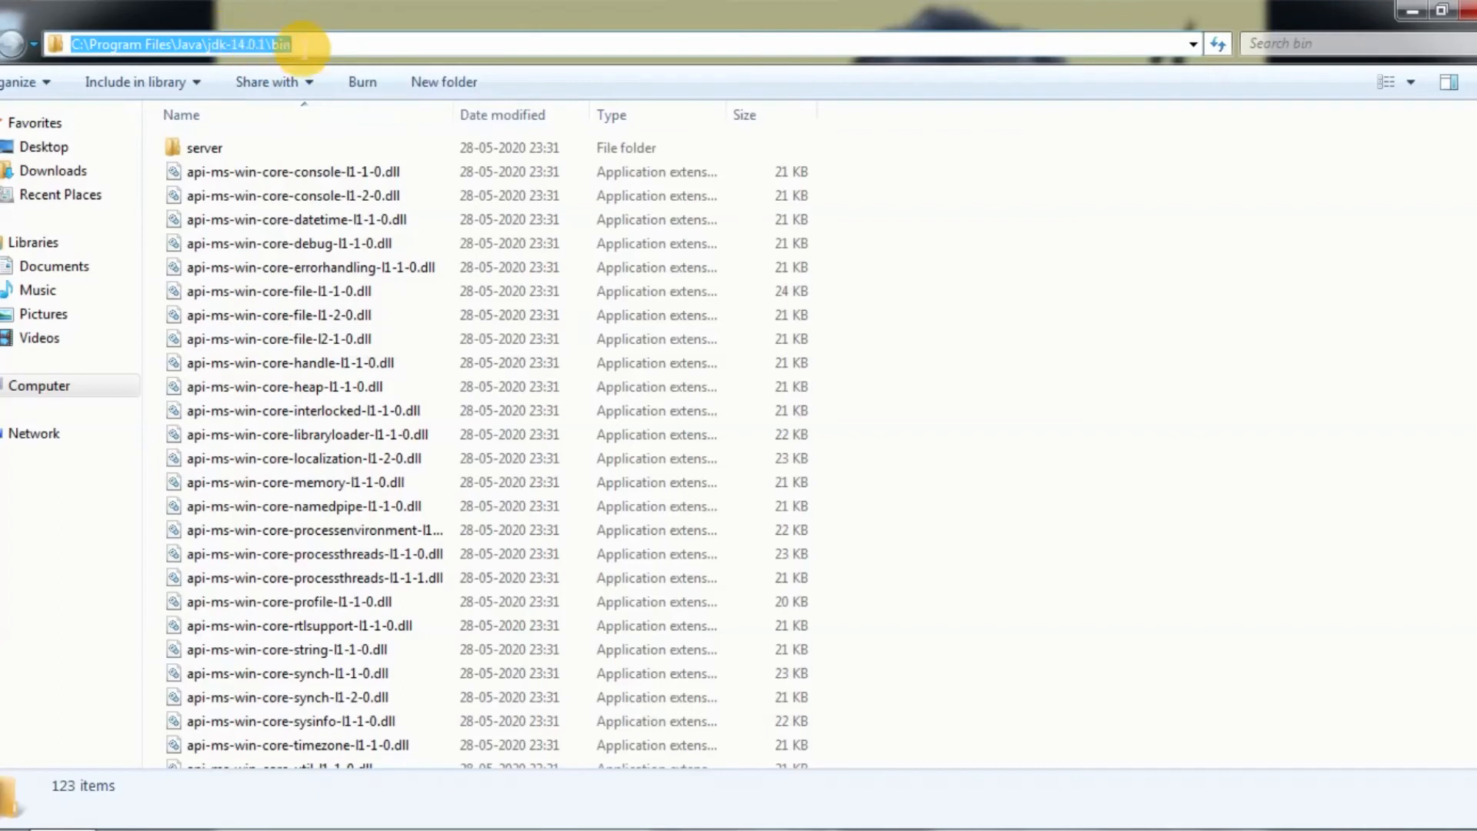
right_click(224, 47)
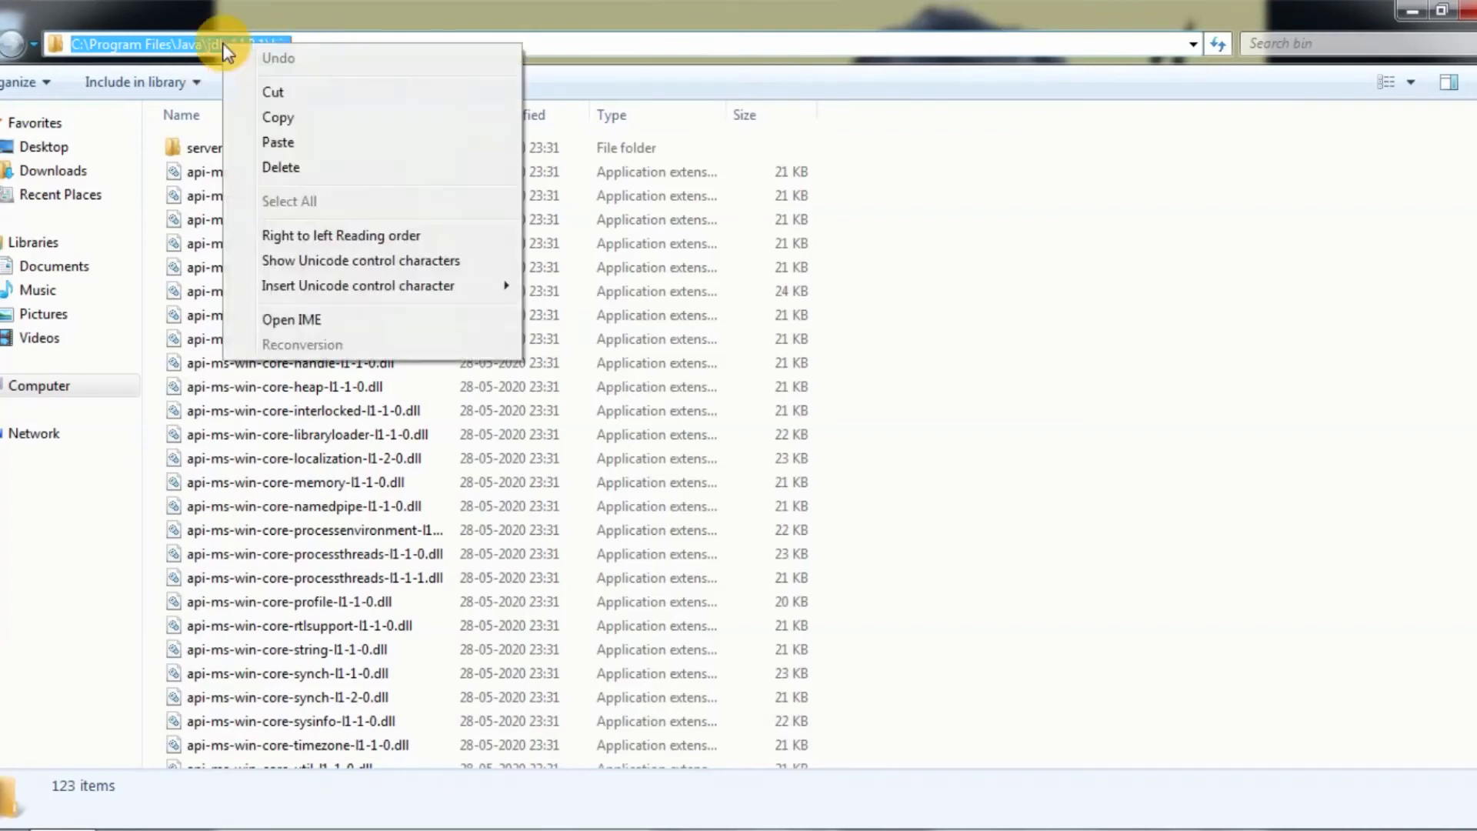
left_click(280, 113)
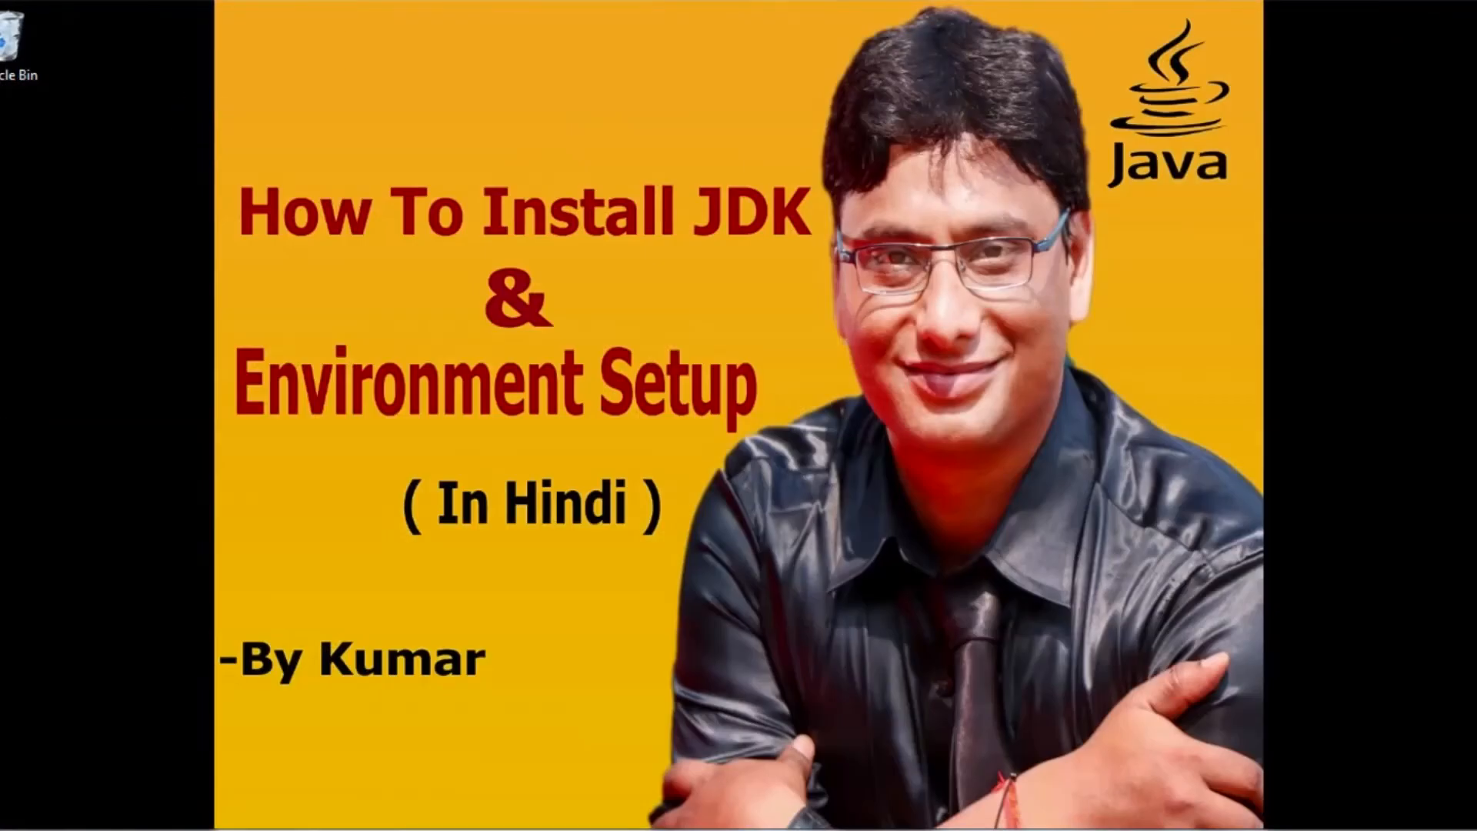
Open the Environment Variables dialog from the computer's advanced system settings and delete the existing Path user variable.
left_click(5, 829)
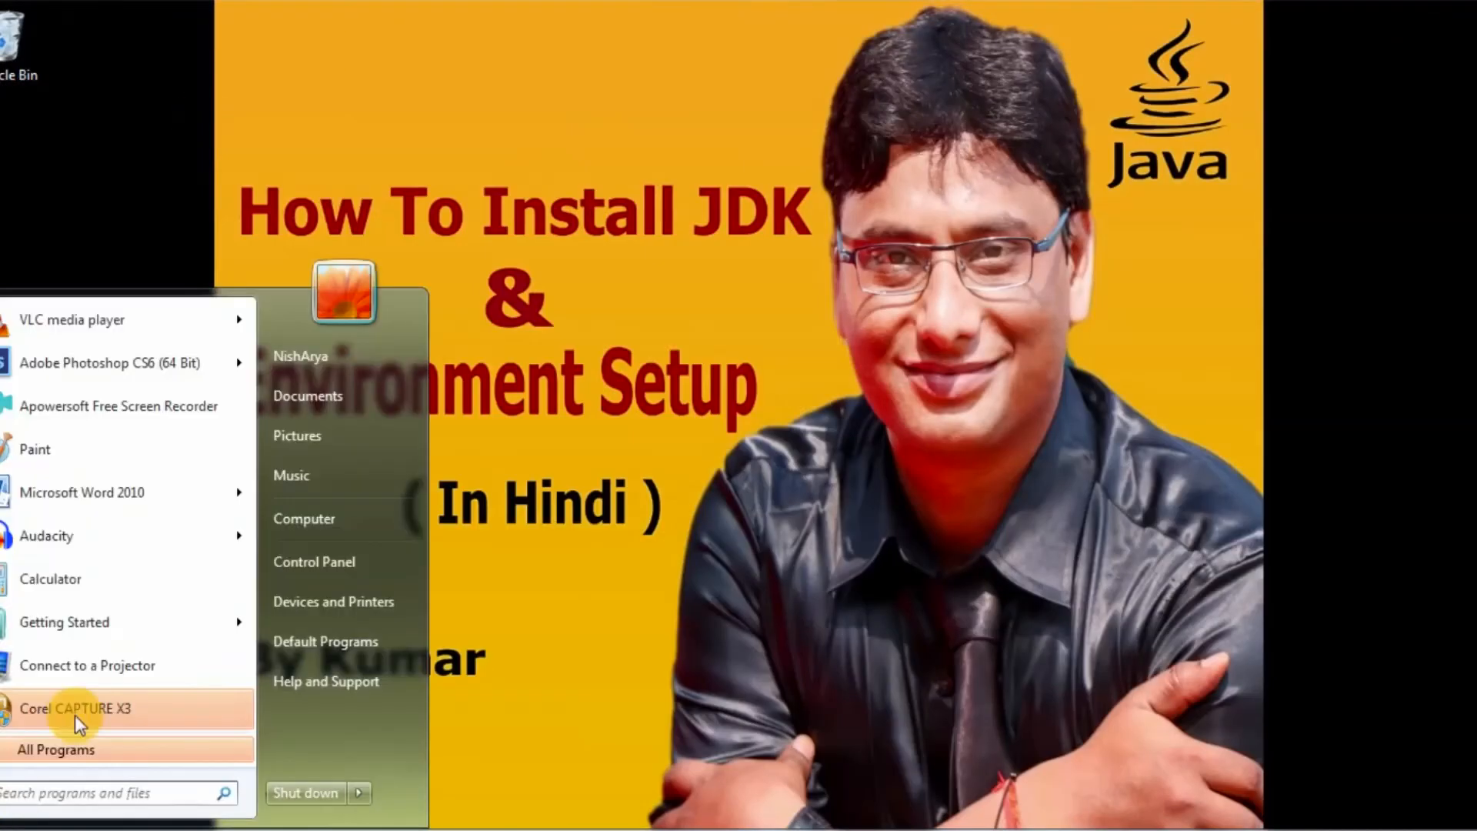
right_click(337, 525)
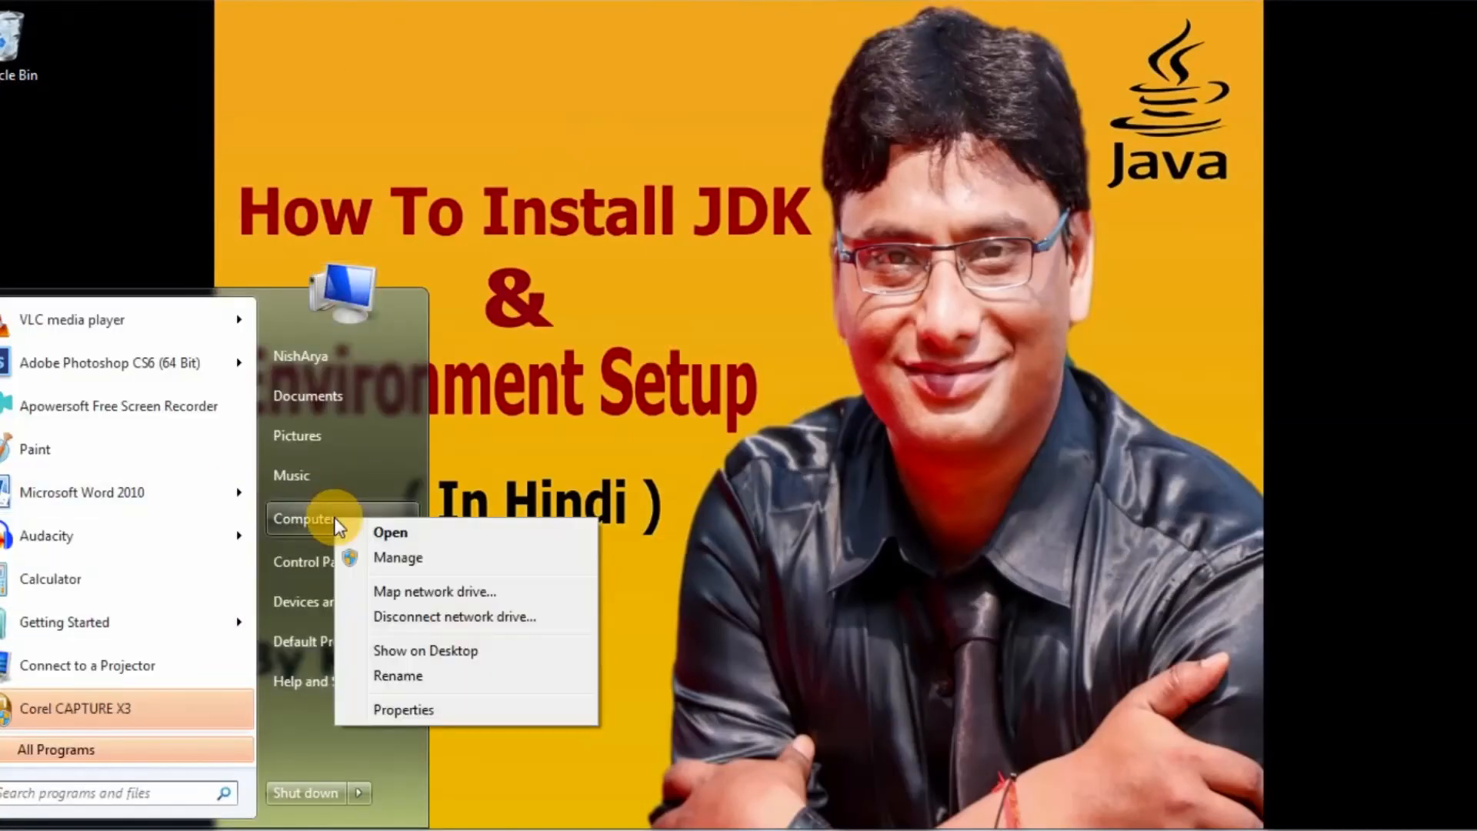
left_click(422, 714)
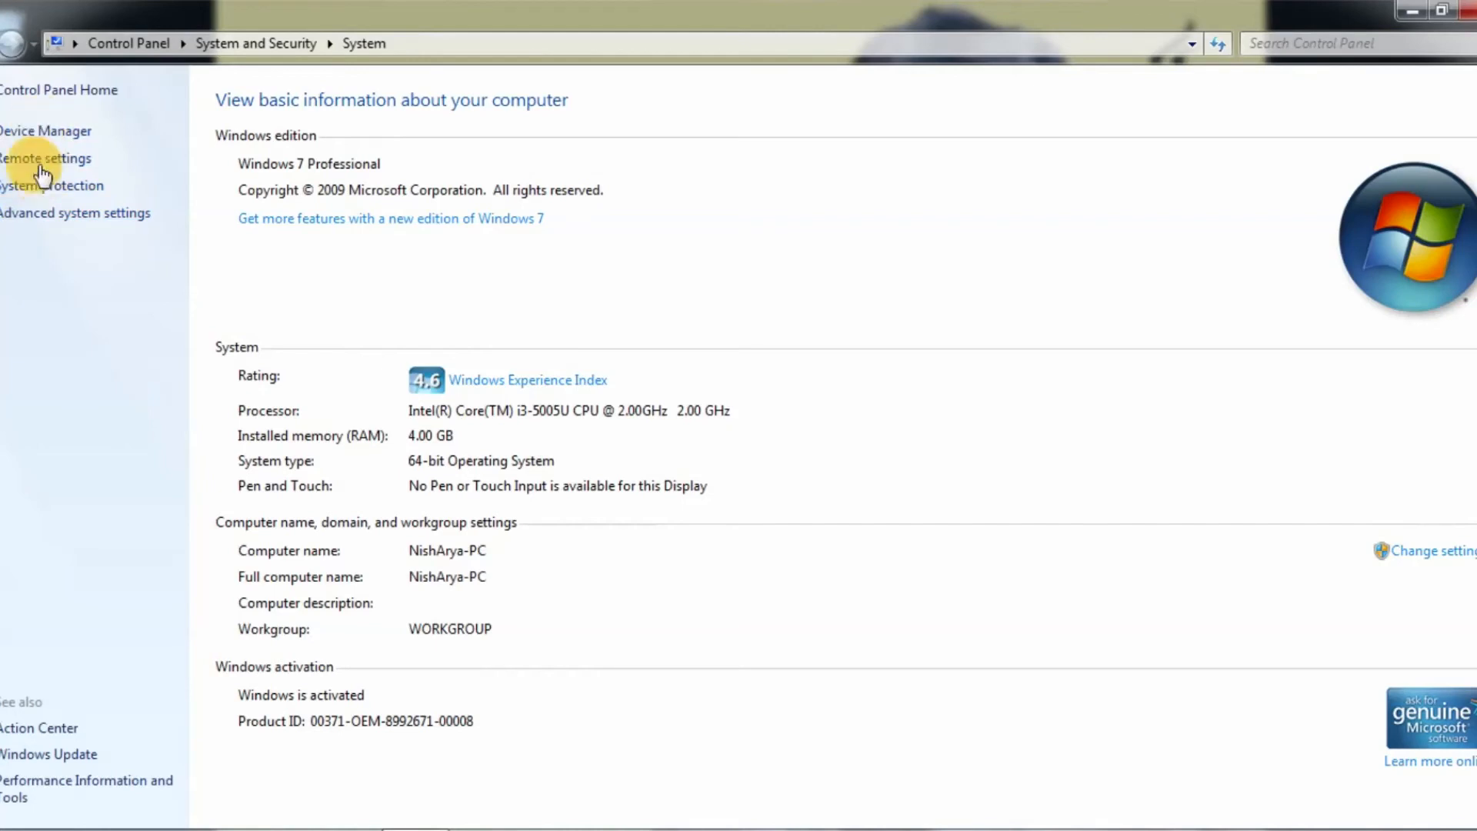
left_click(105, 217)
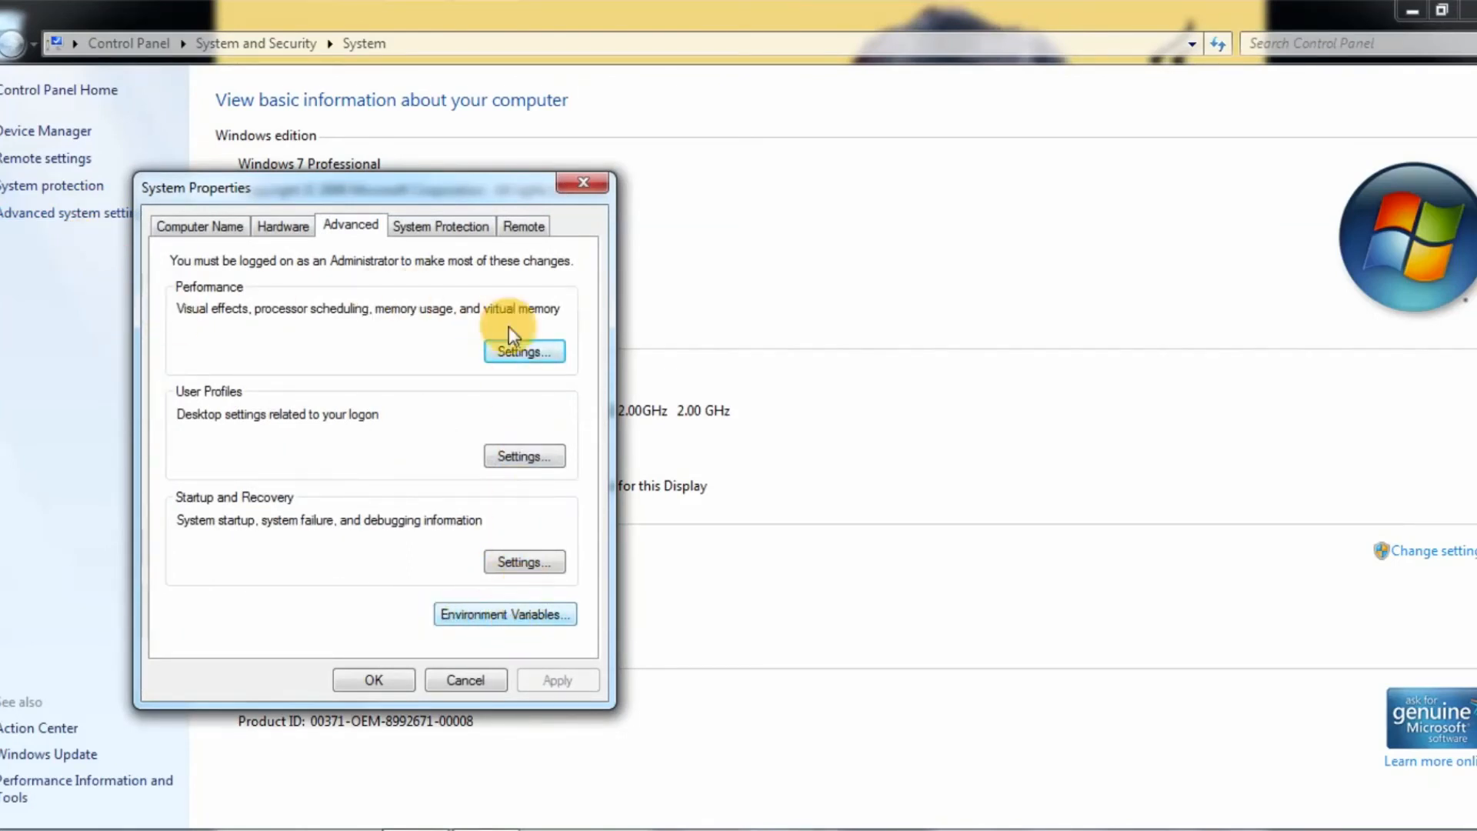
left_click(504, 615)
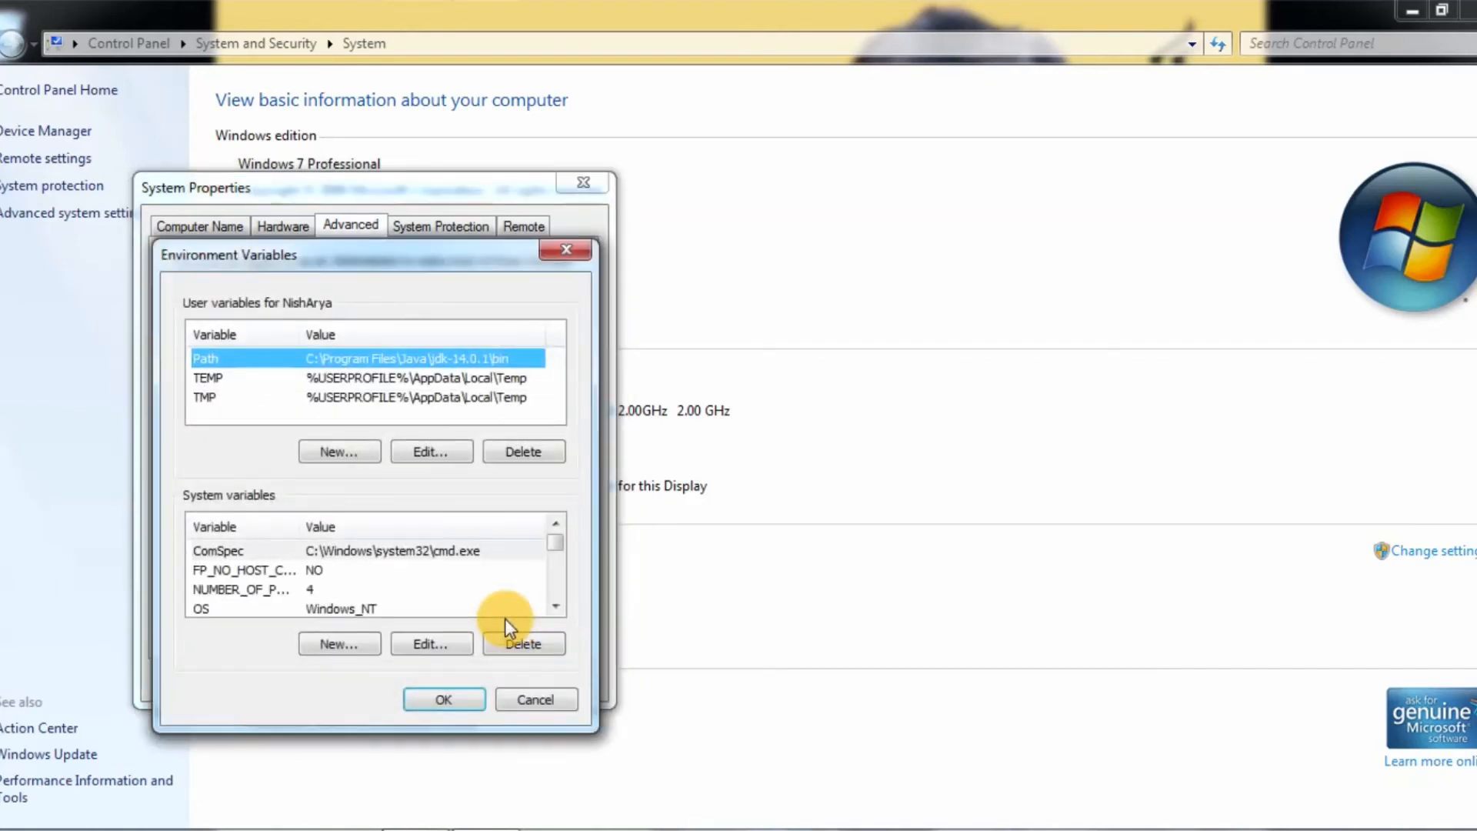
left_click(531, 454)
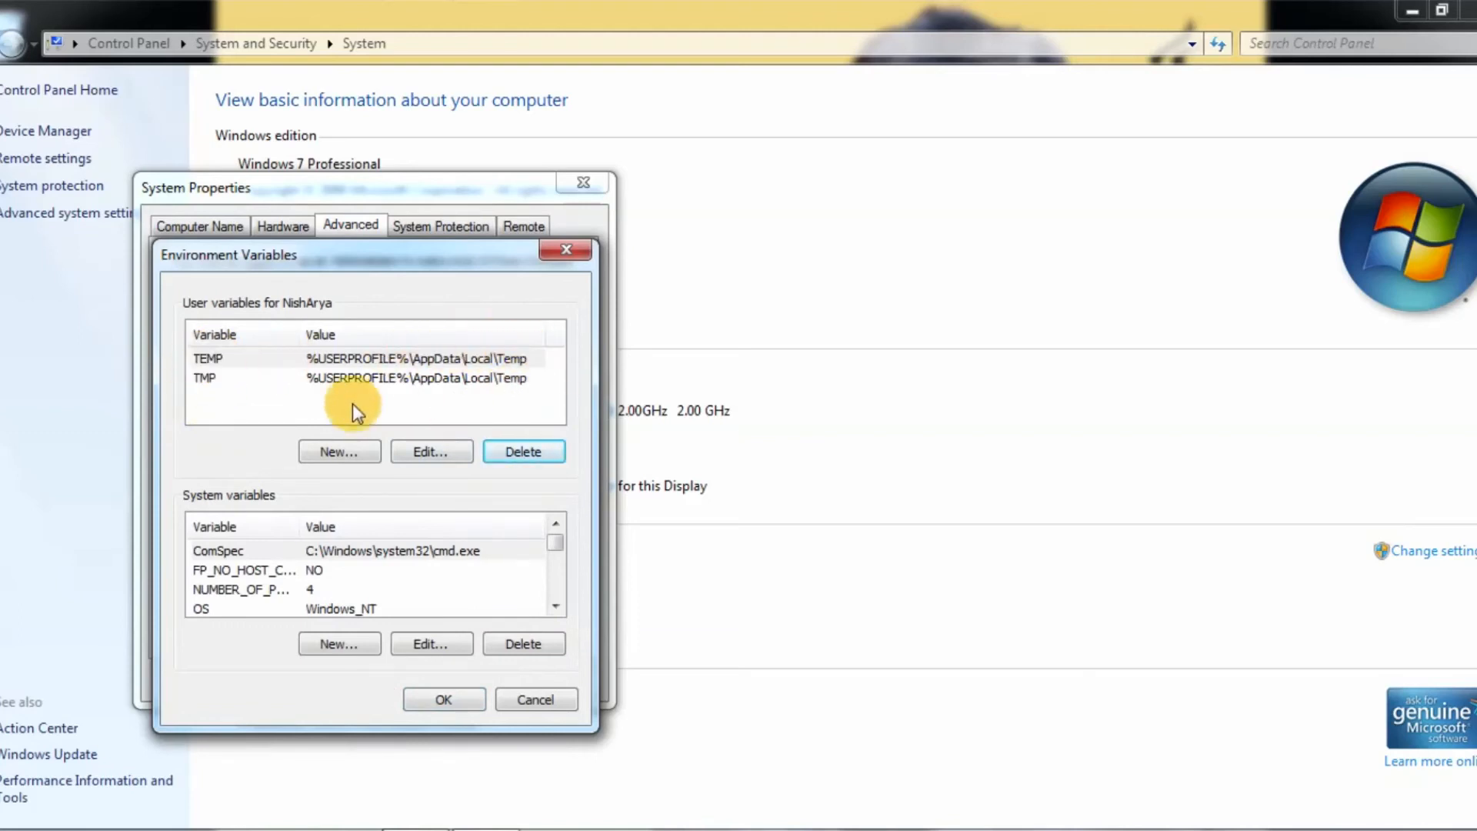
Create a user variable named Path with the value C:\Program Files\Java\jdk-14.0.1\bin, save the settings and close the System window.
left_click(343, 453)
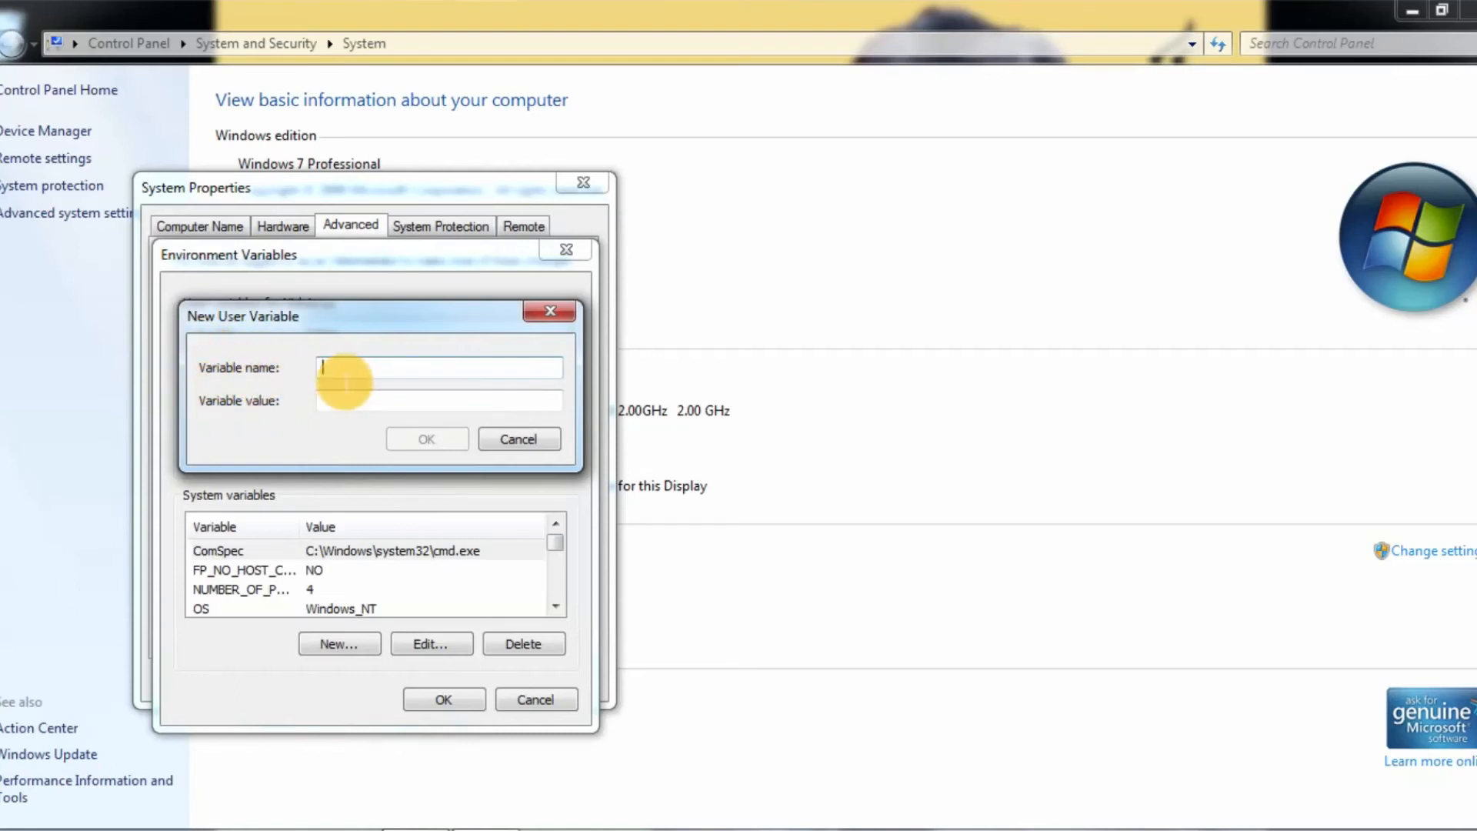
type("Path")
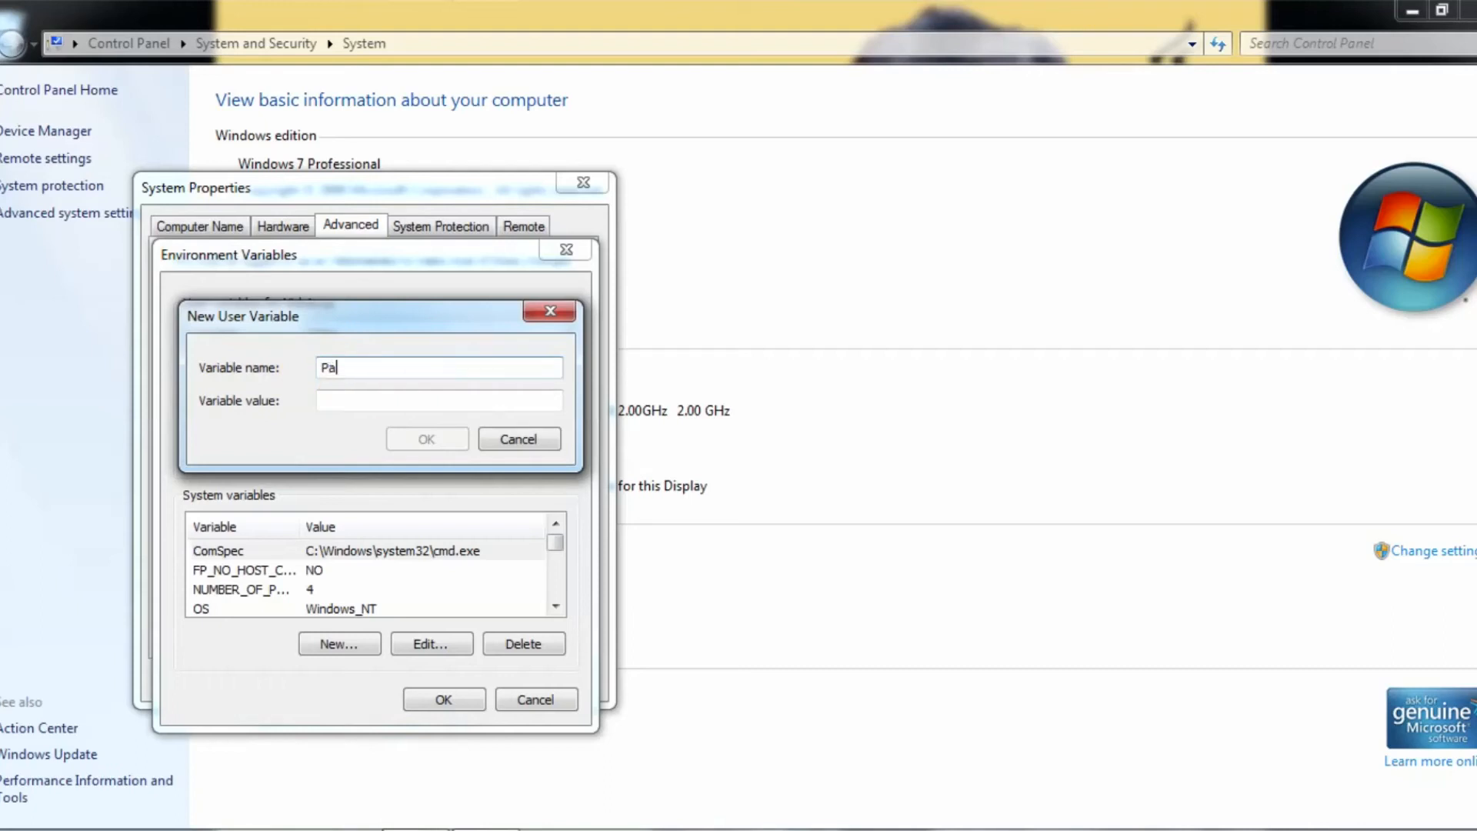
left_click(343, 400)
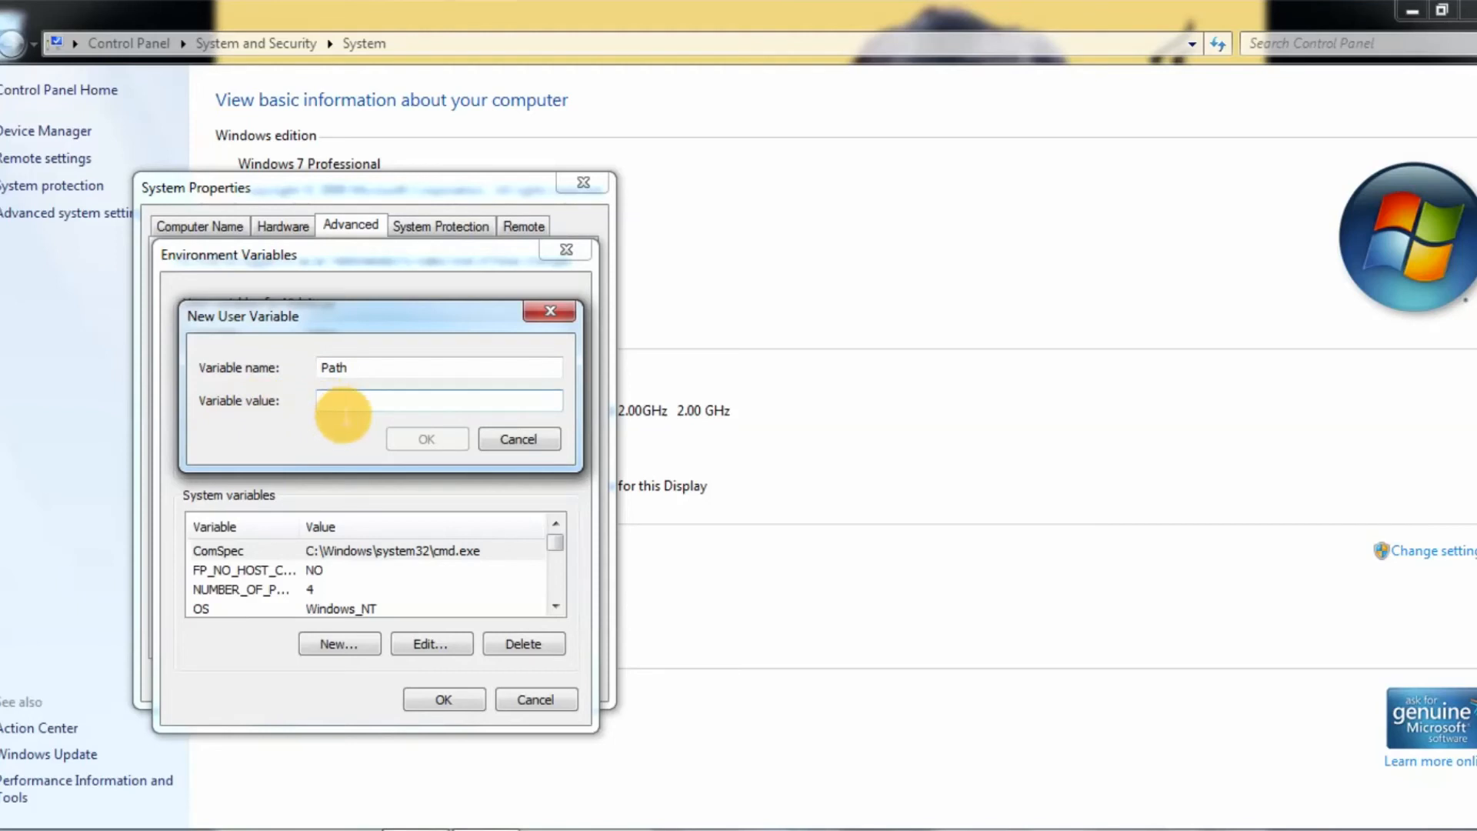
key("ctrl+v")
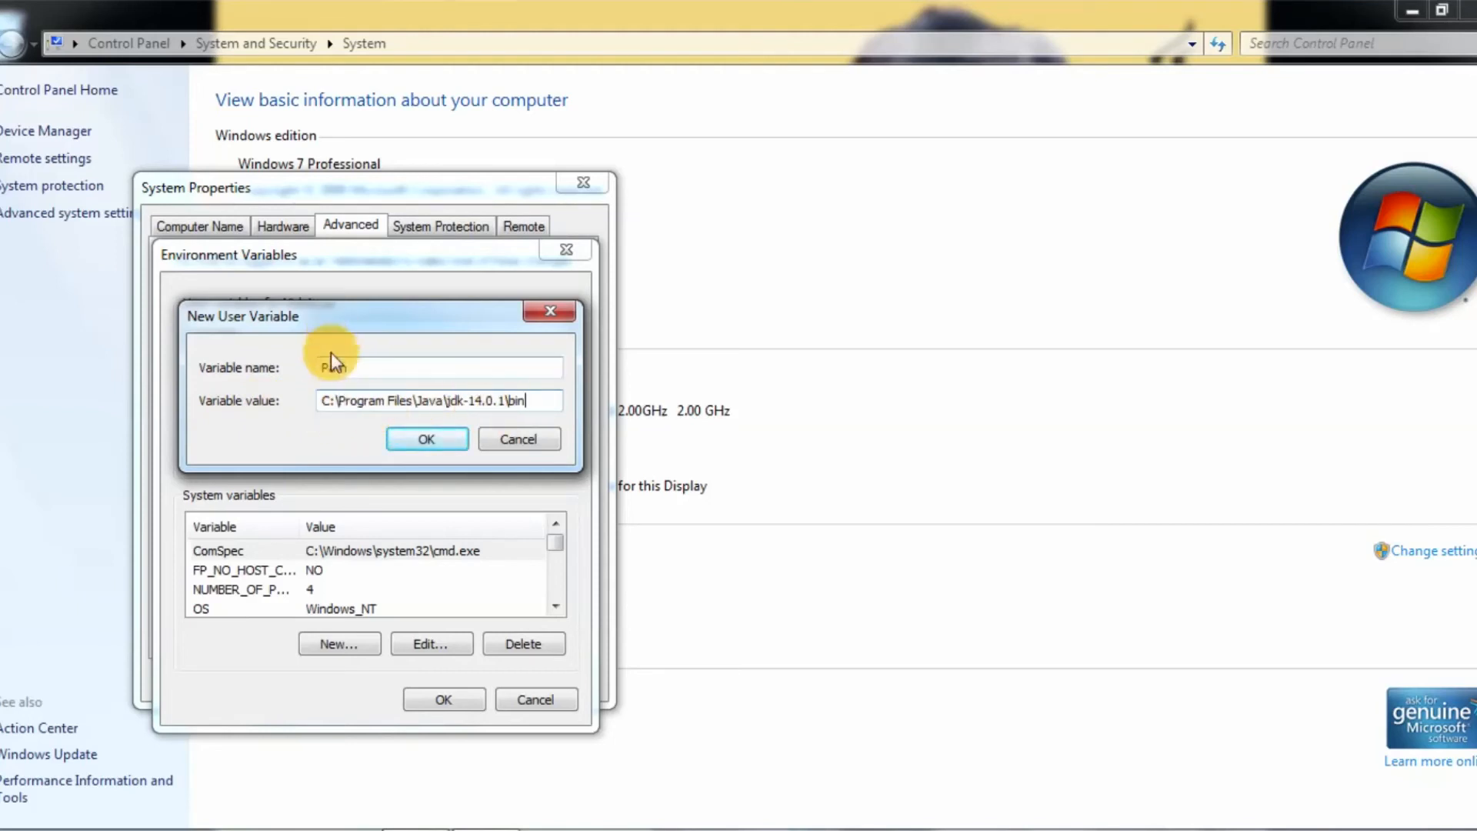
left_click(426, 439)
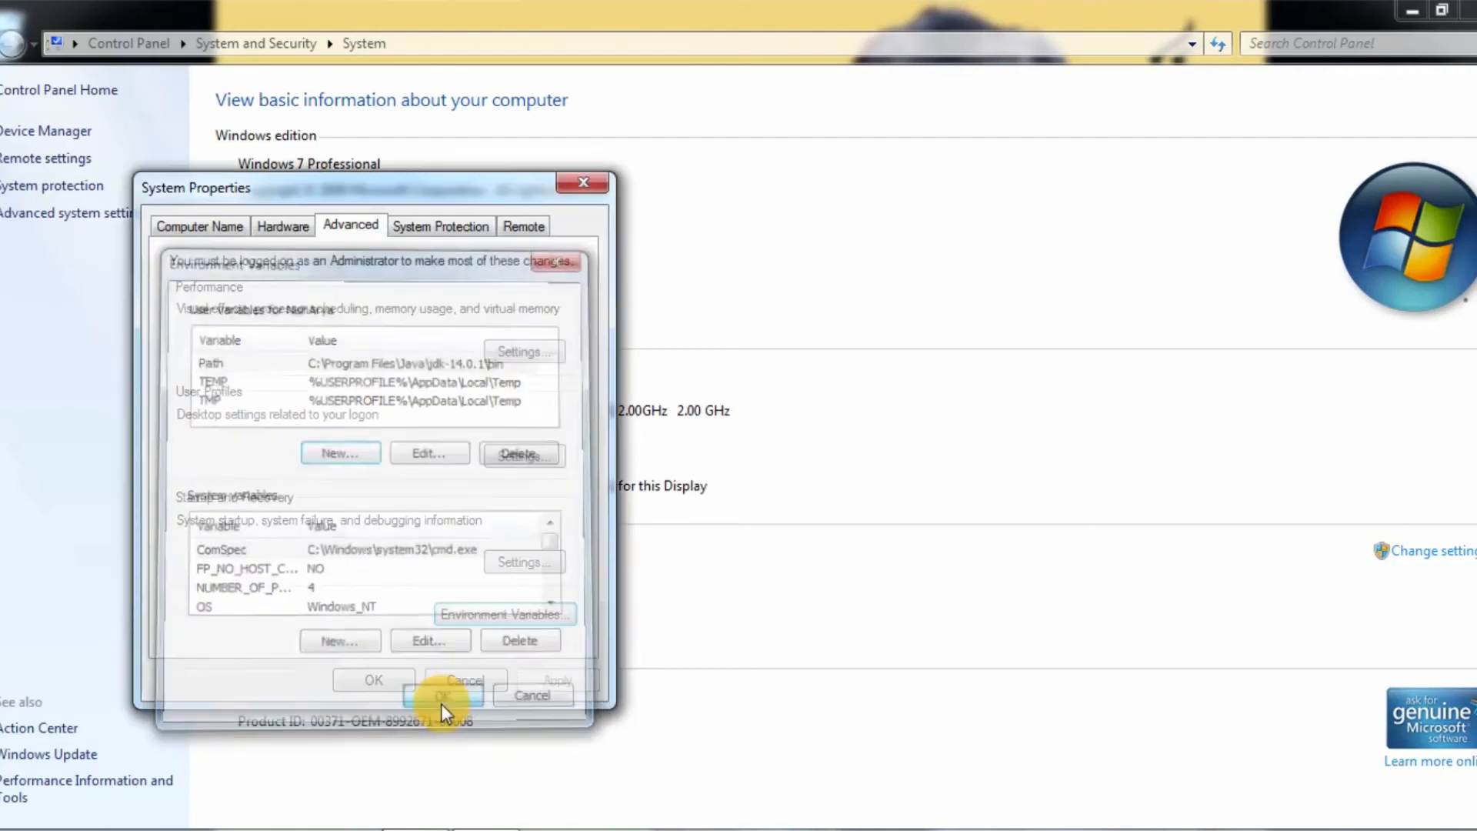
left_click(374, 680)
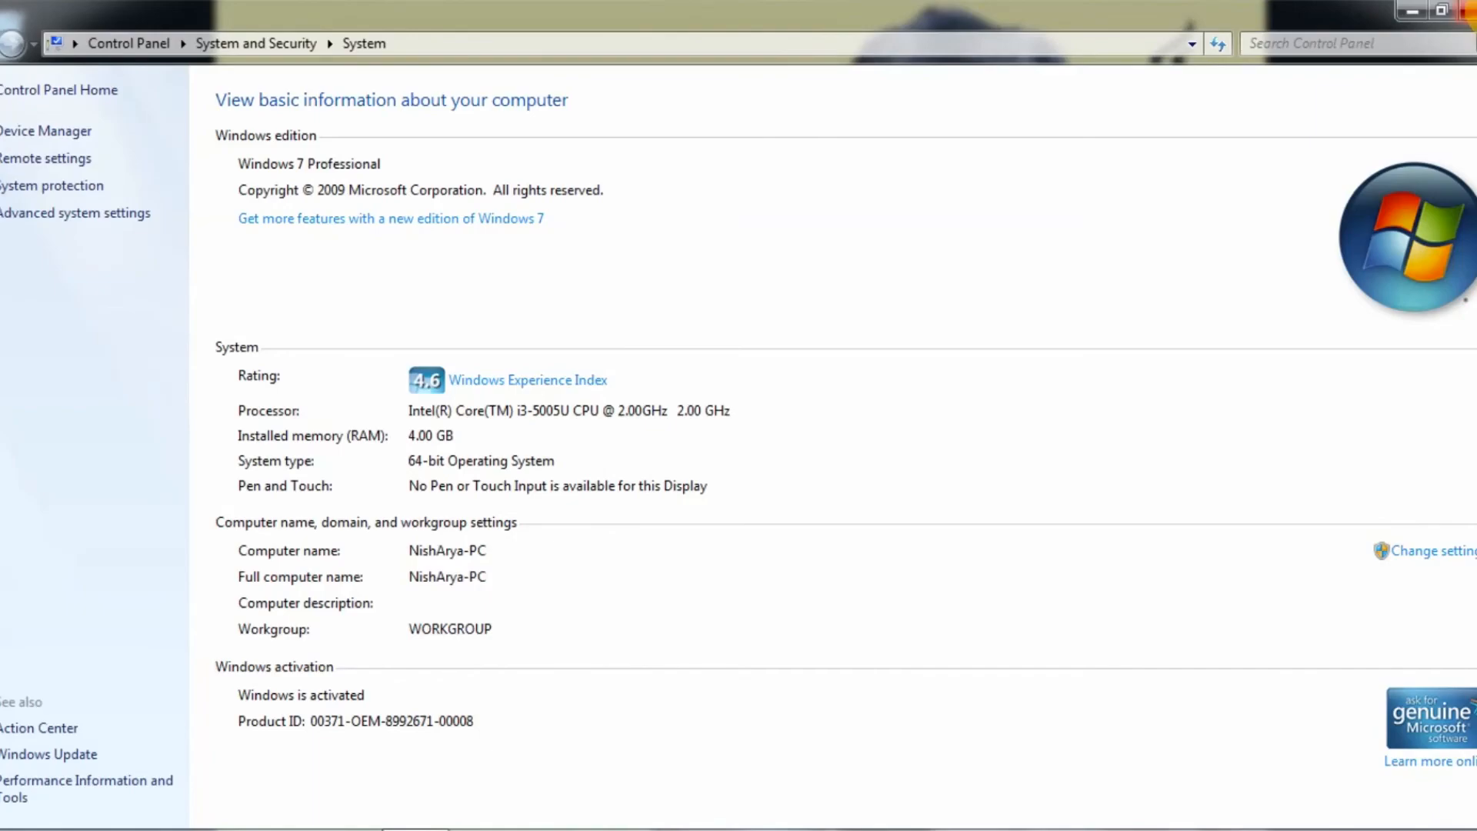
left_click(1466, 11)
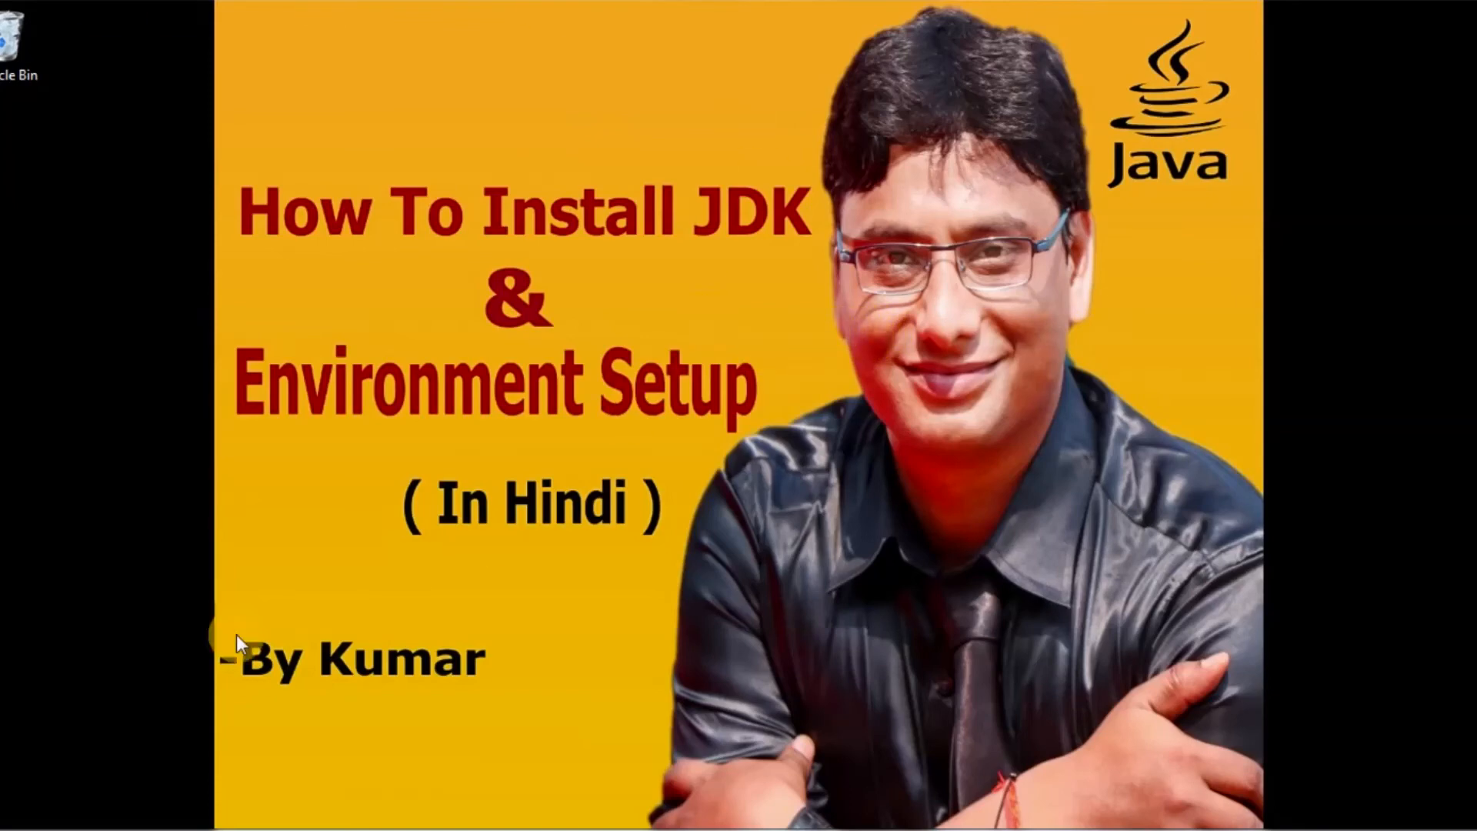
Find cmd among the installed programs and open a Command Prompt window.
left_click(8, 830)
left_click(76, 804)
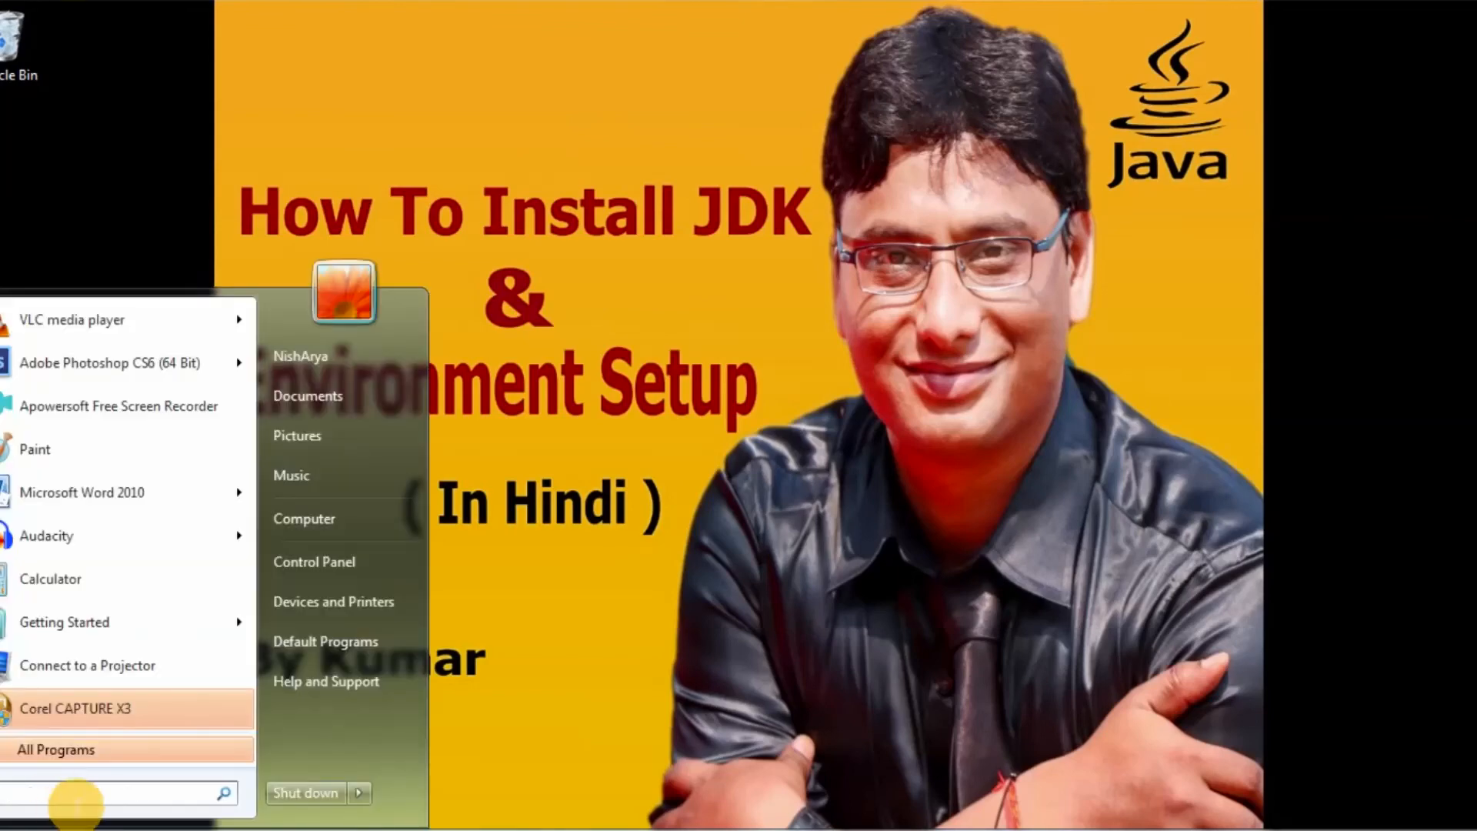
type("cmd")
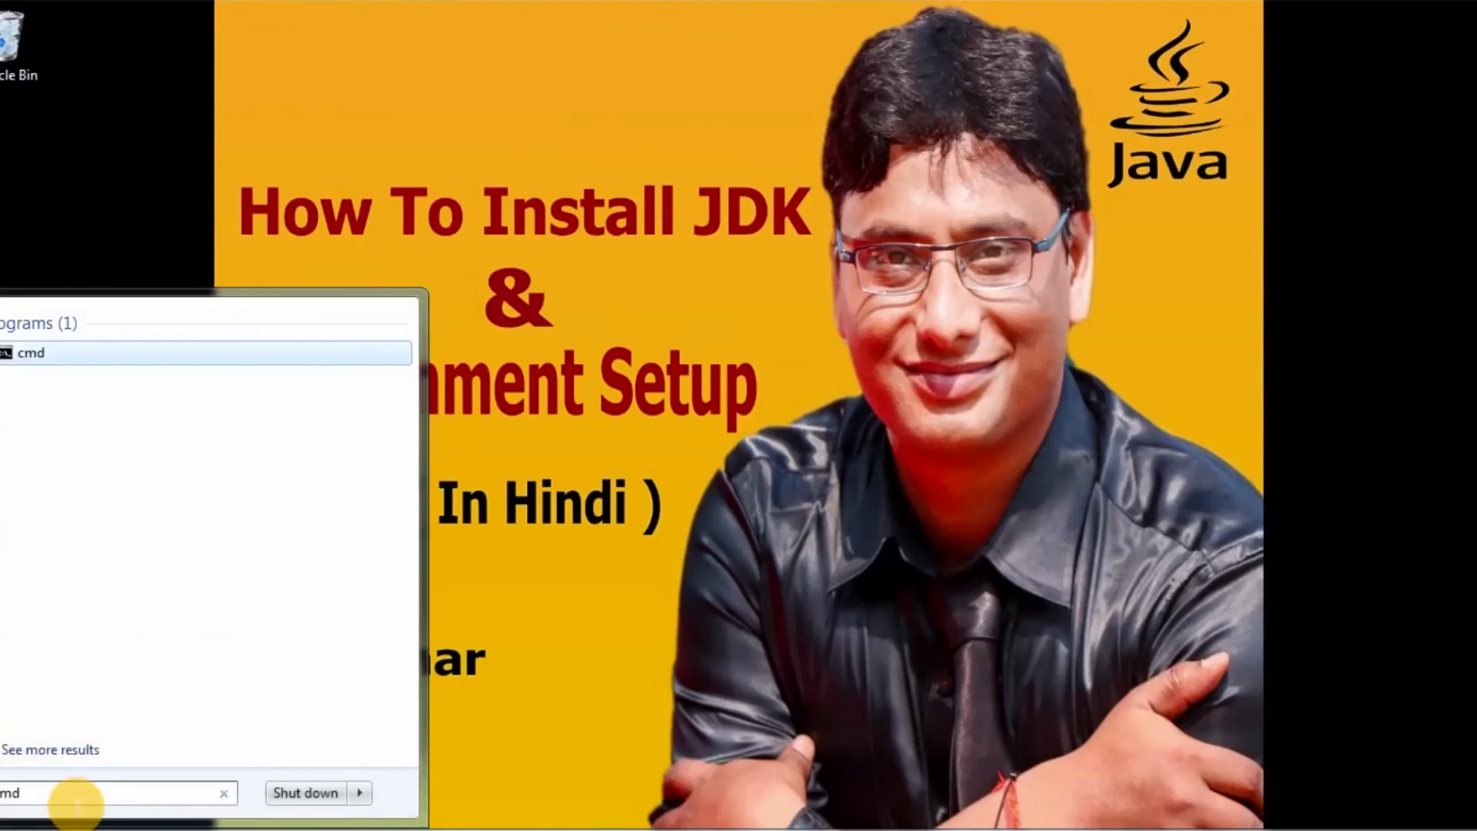
key("Return")
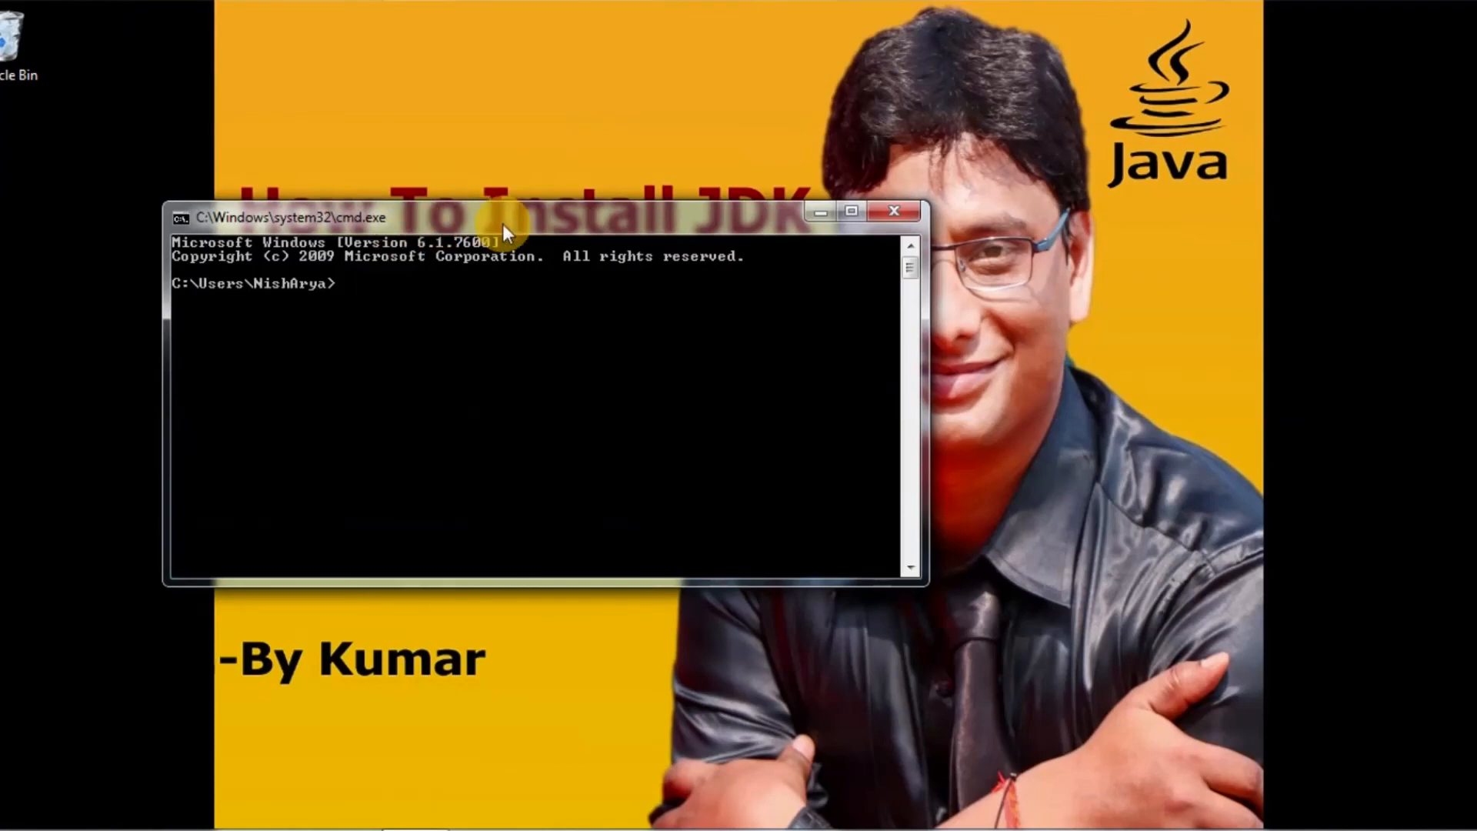
Check the Java runtime and compiler versions with java -version and javac -version, and close the Command Prompt.
type("java -version")
key("Return")
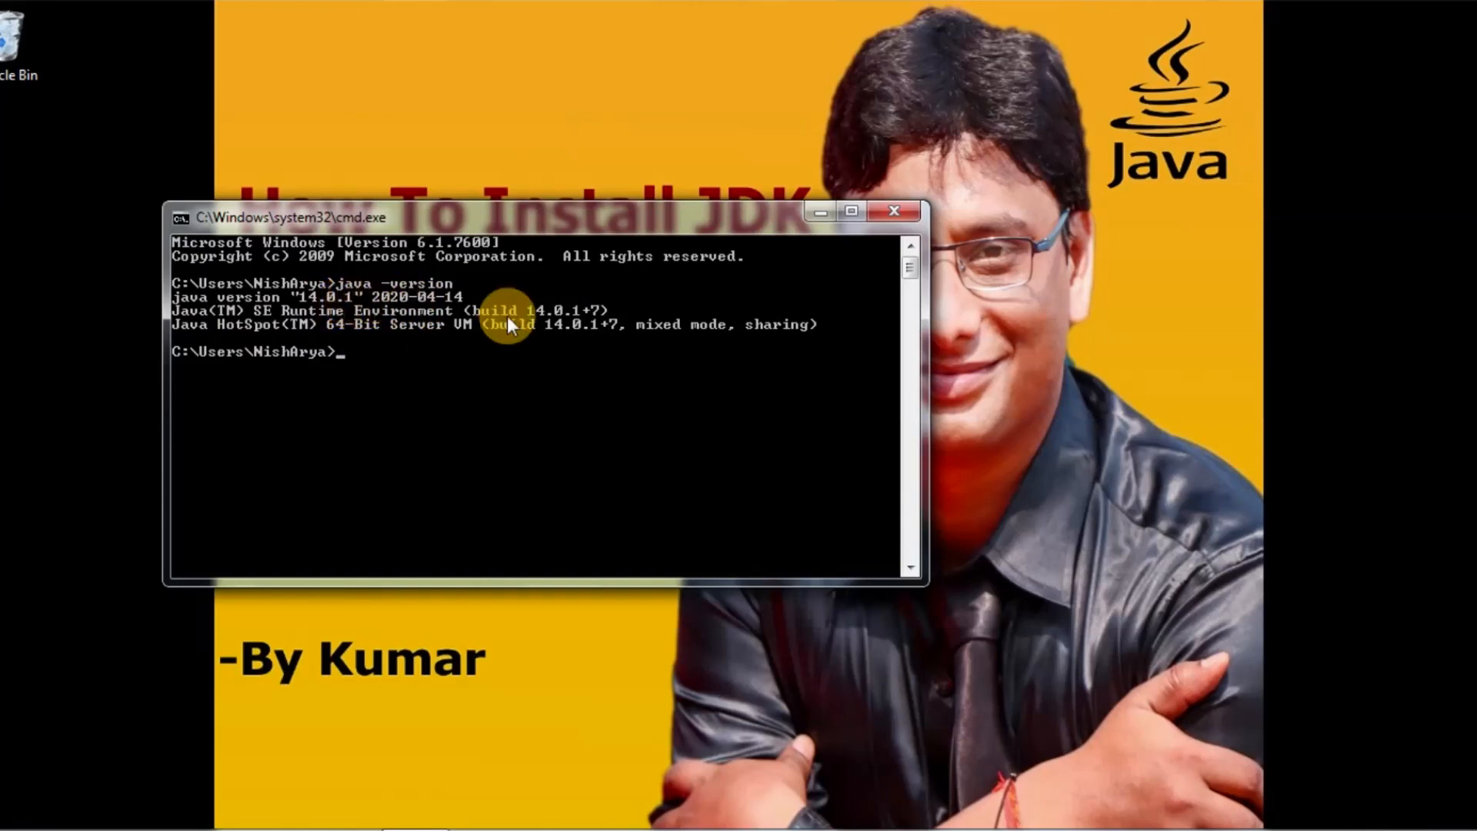
type("javac -version")
key("Return")
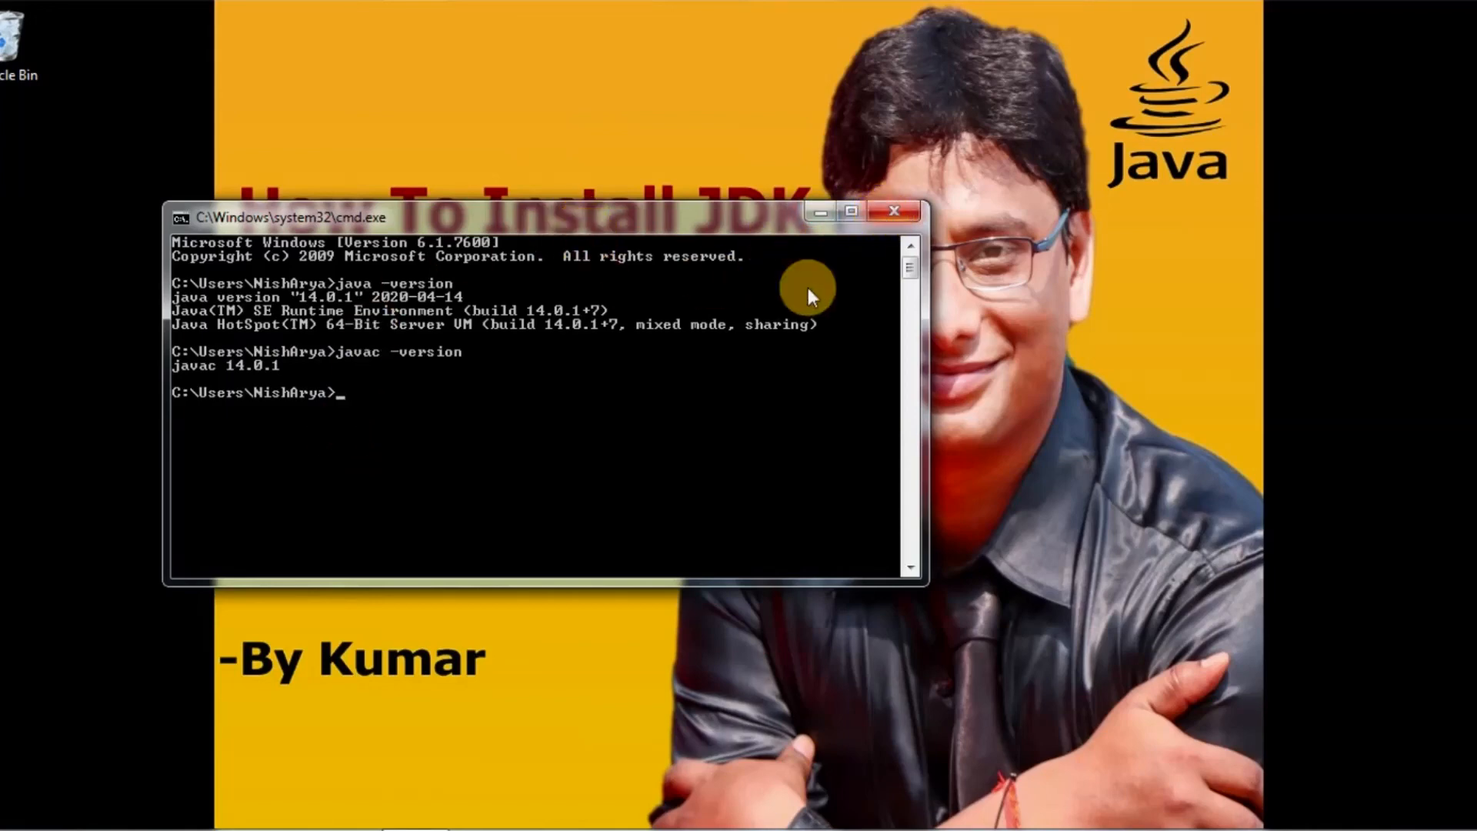
left_click(877, 211)
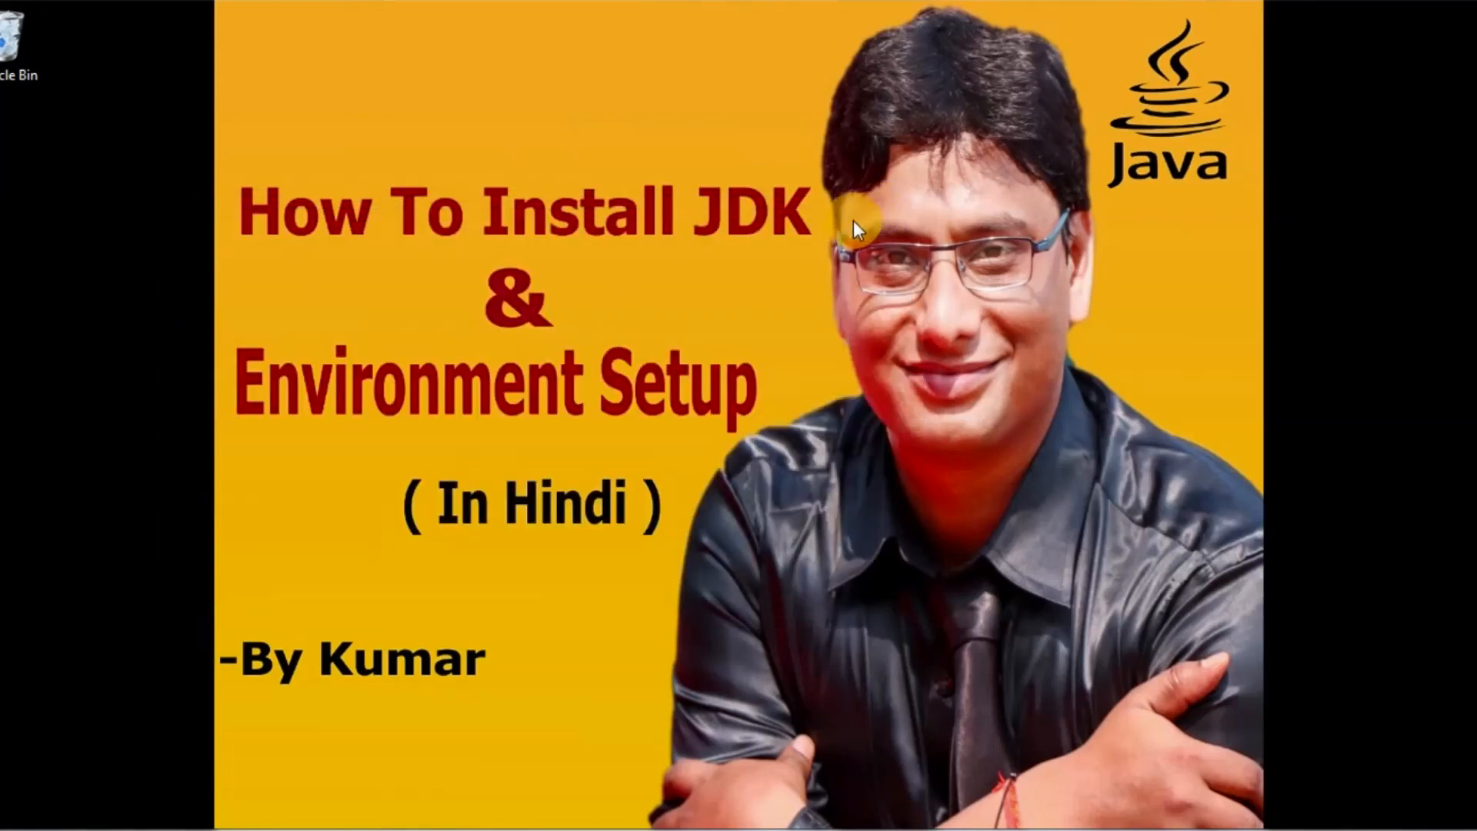